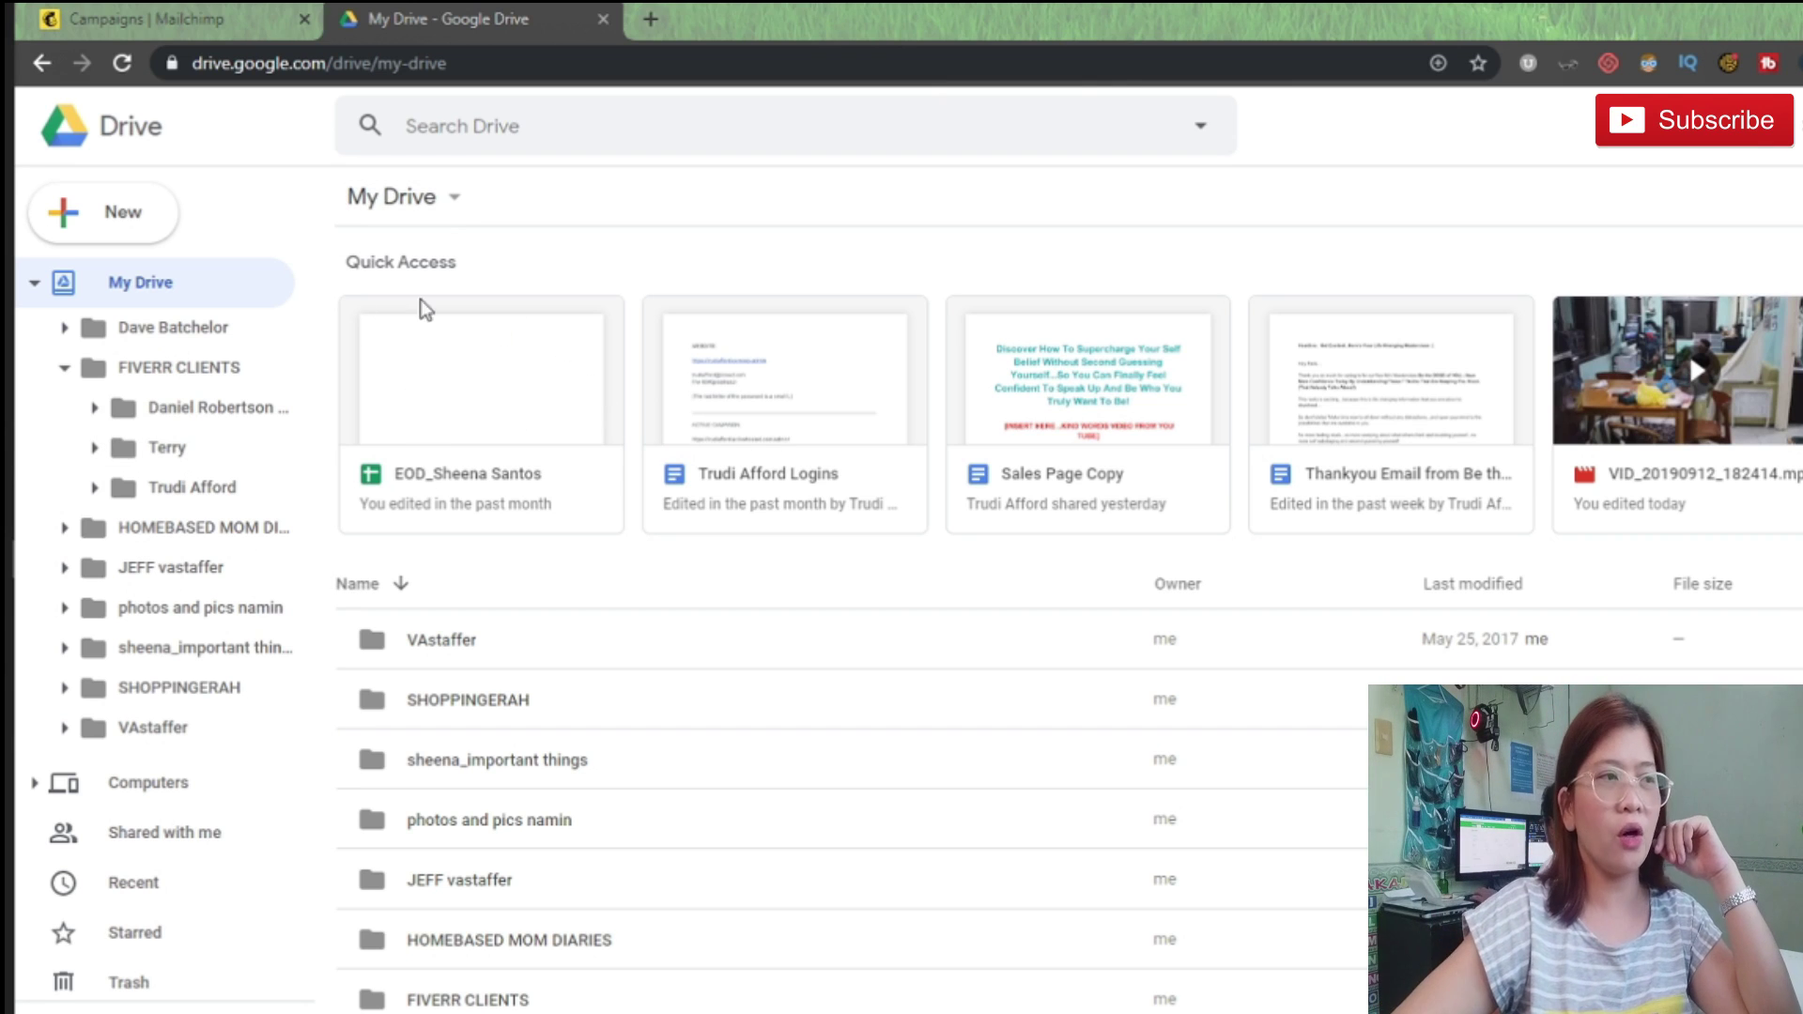
# Step: Create a blank Google Docs document from Drive's New menu, opening Untitled document
pyautogui.click(89, 226)
pyautogui.click(1242, 180)
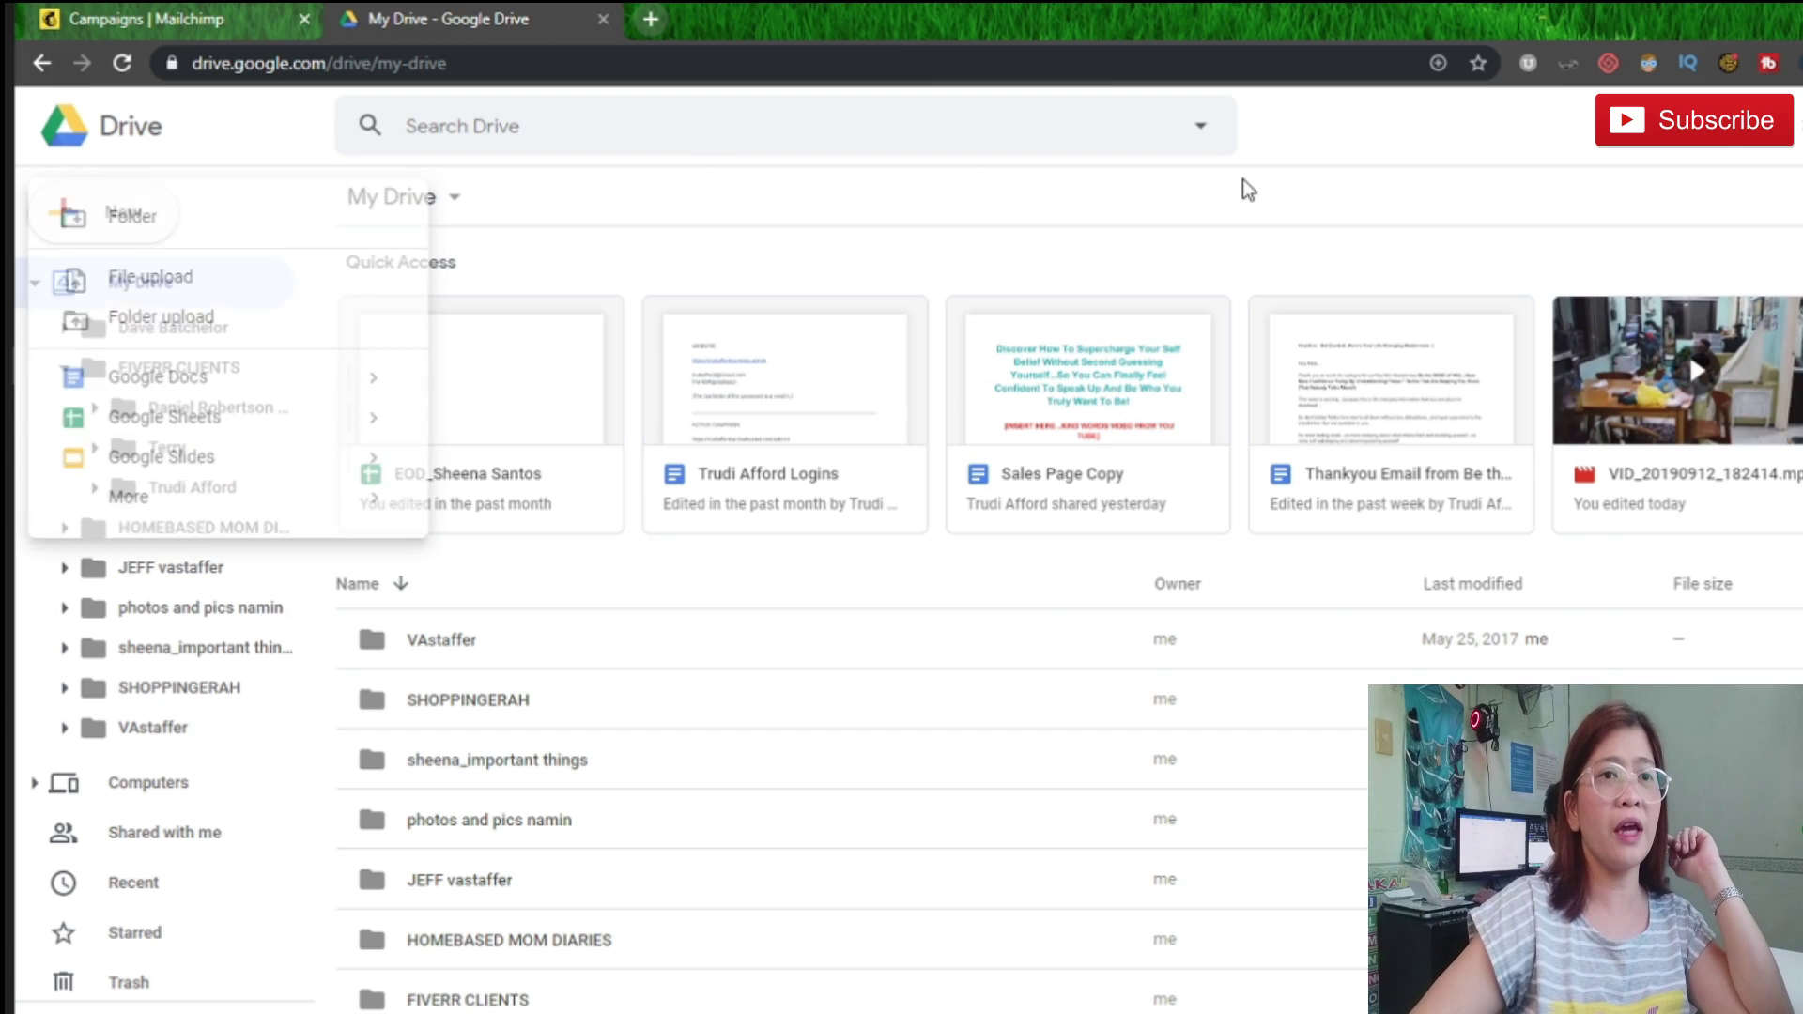
pyautogui.click(82, 220)
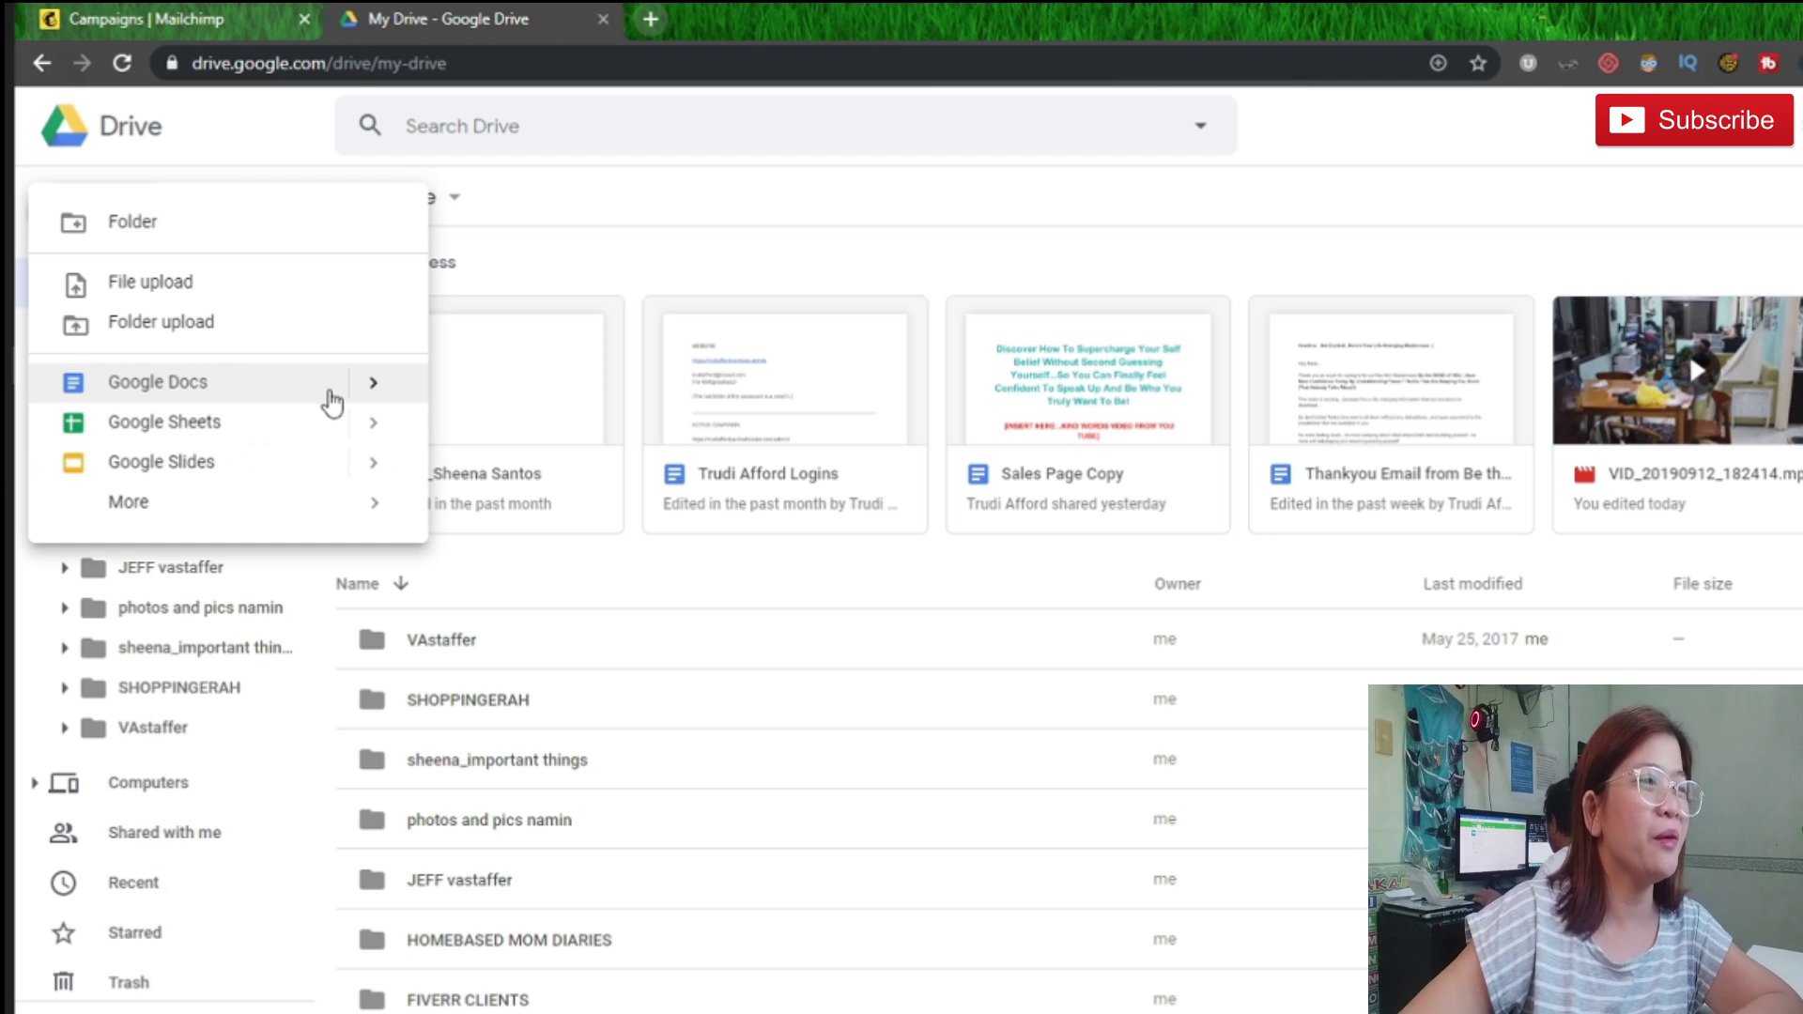
pyautogui.click(293, 394)
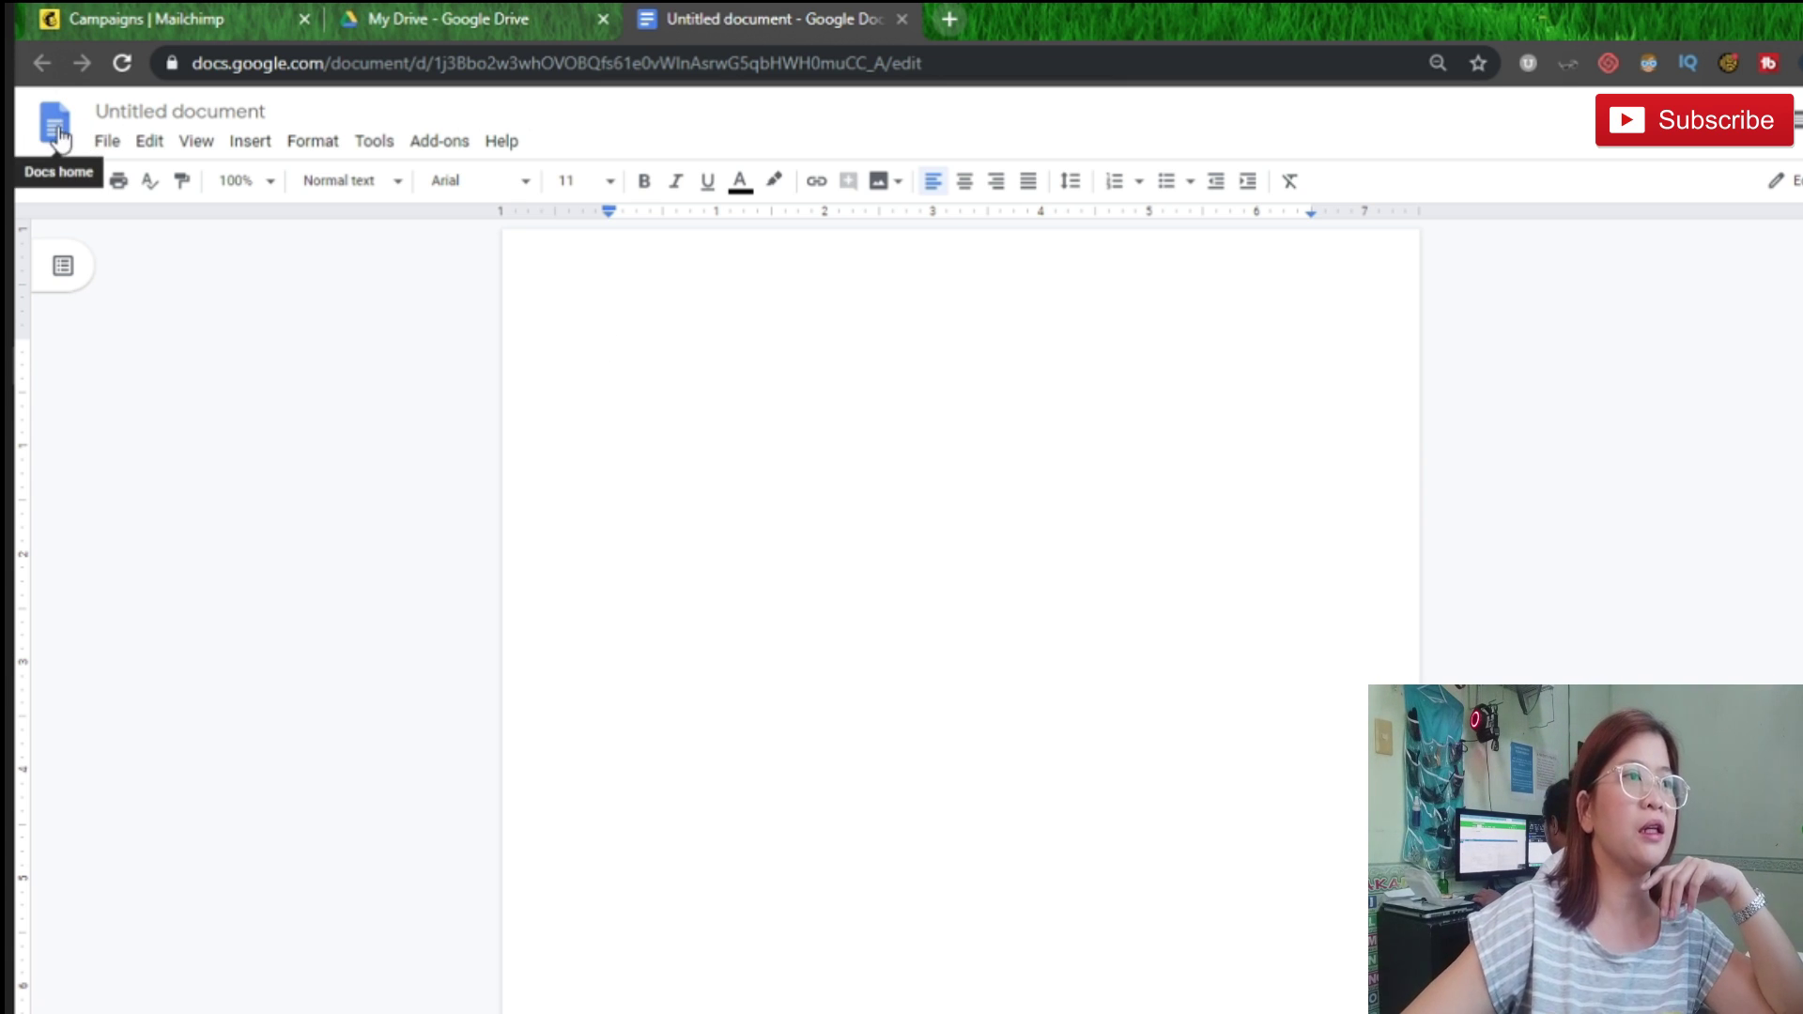
pyautogui.click(165, 110)
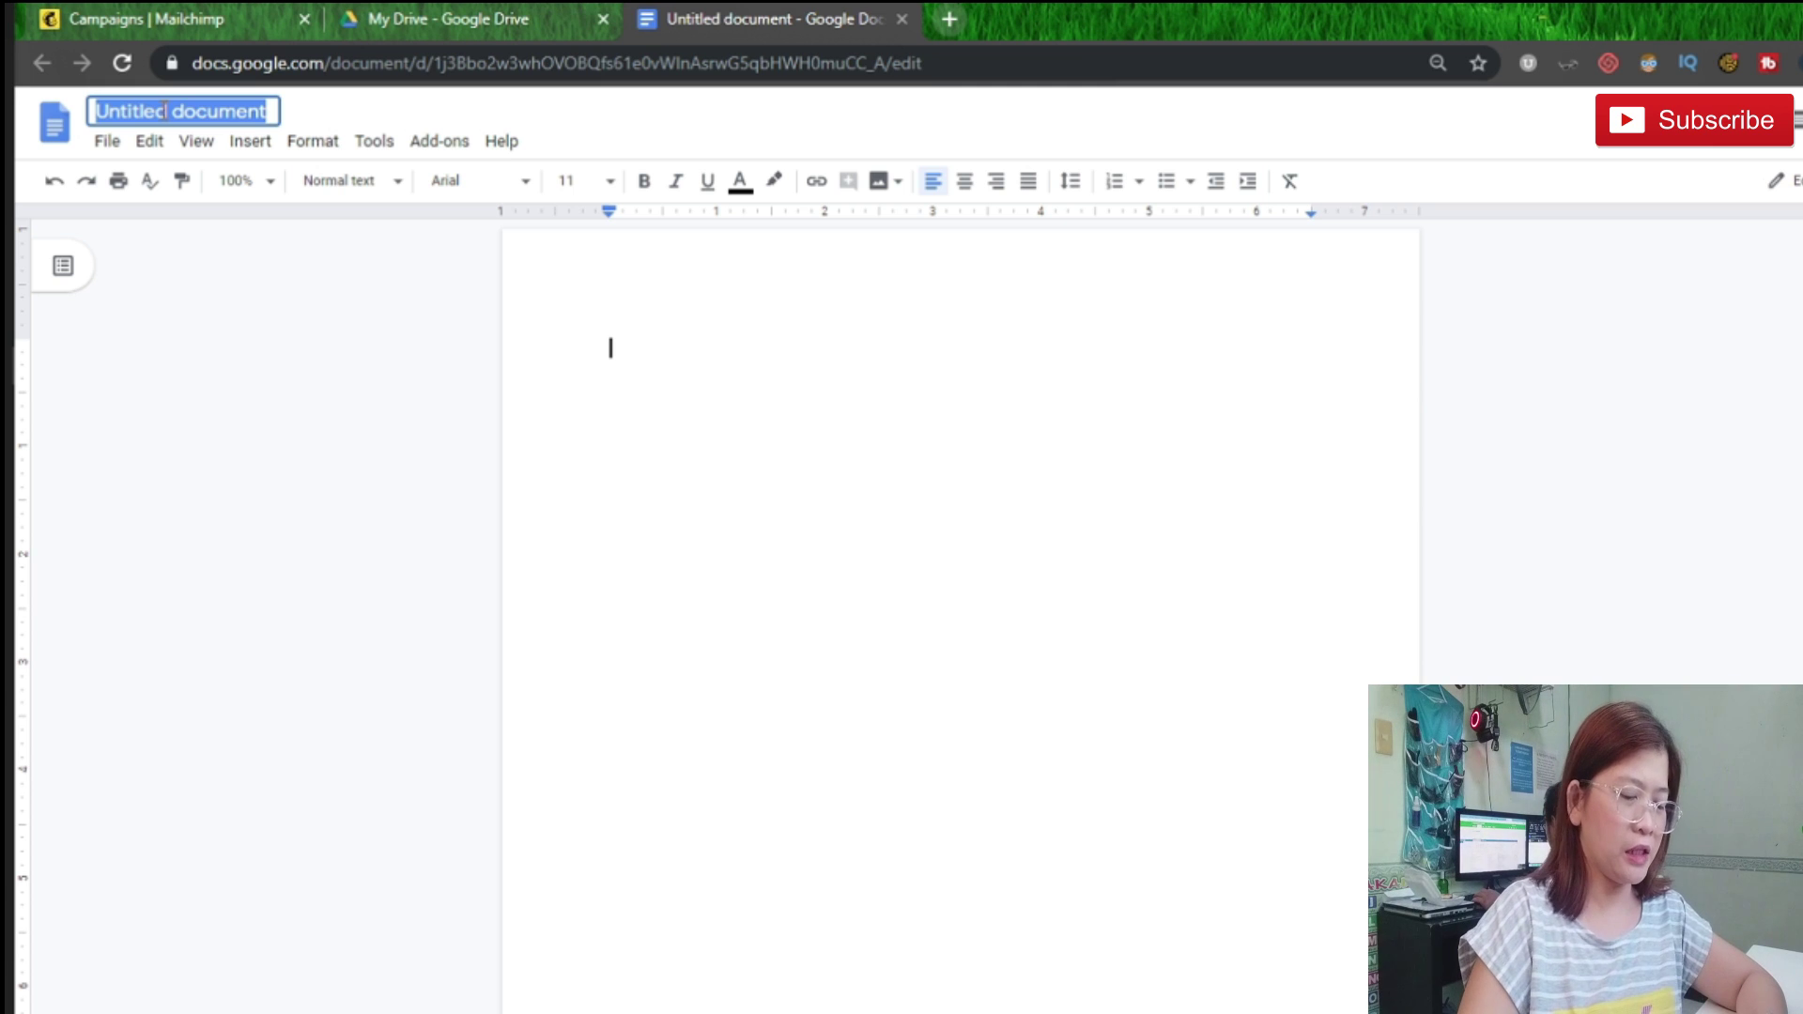
# Step: Title the document with the owner's name plus HOMEBASED DOC, then open a new browser tab
pyautogui.write('SHEENA HOMEBASED DOC')
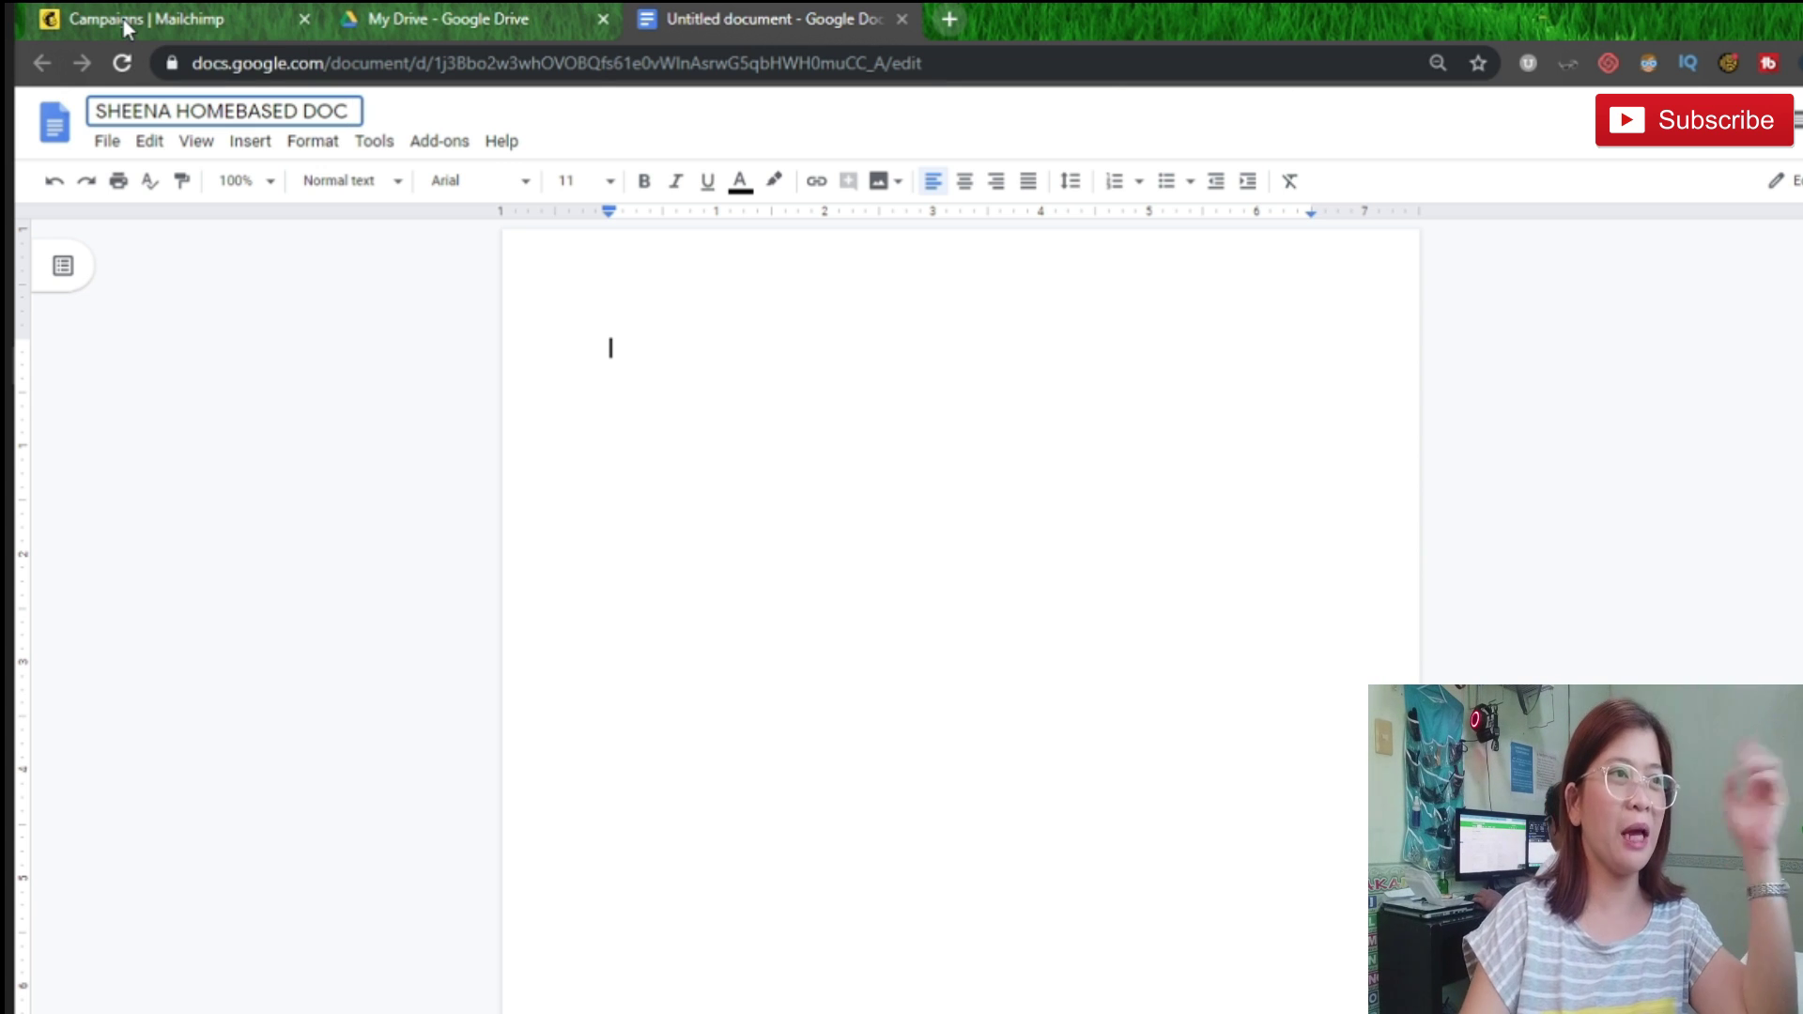
pyautogui.press('Return')
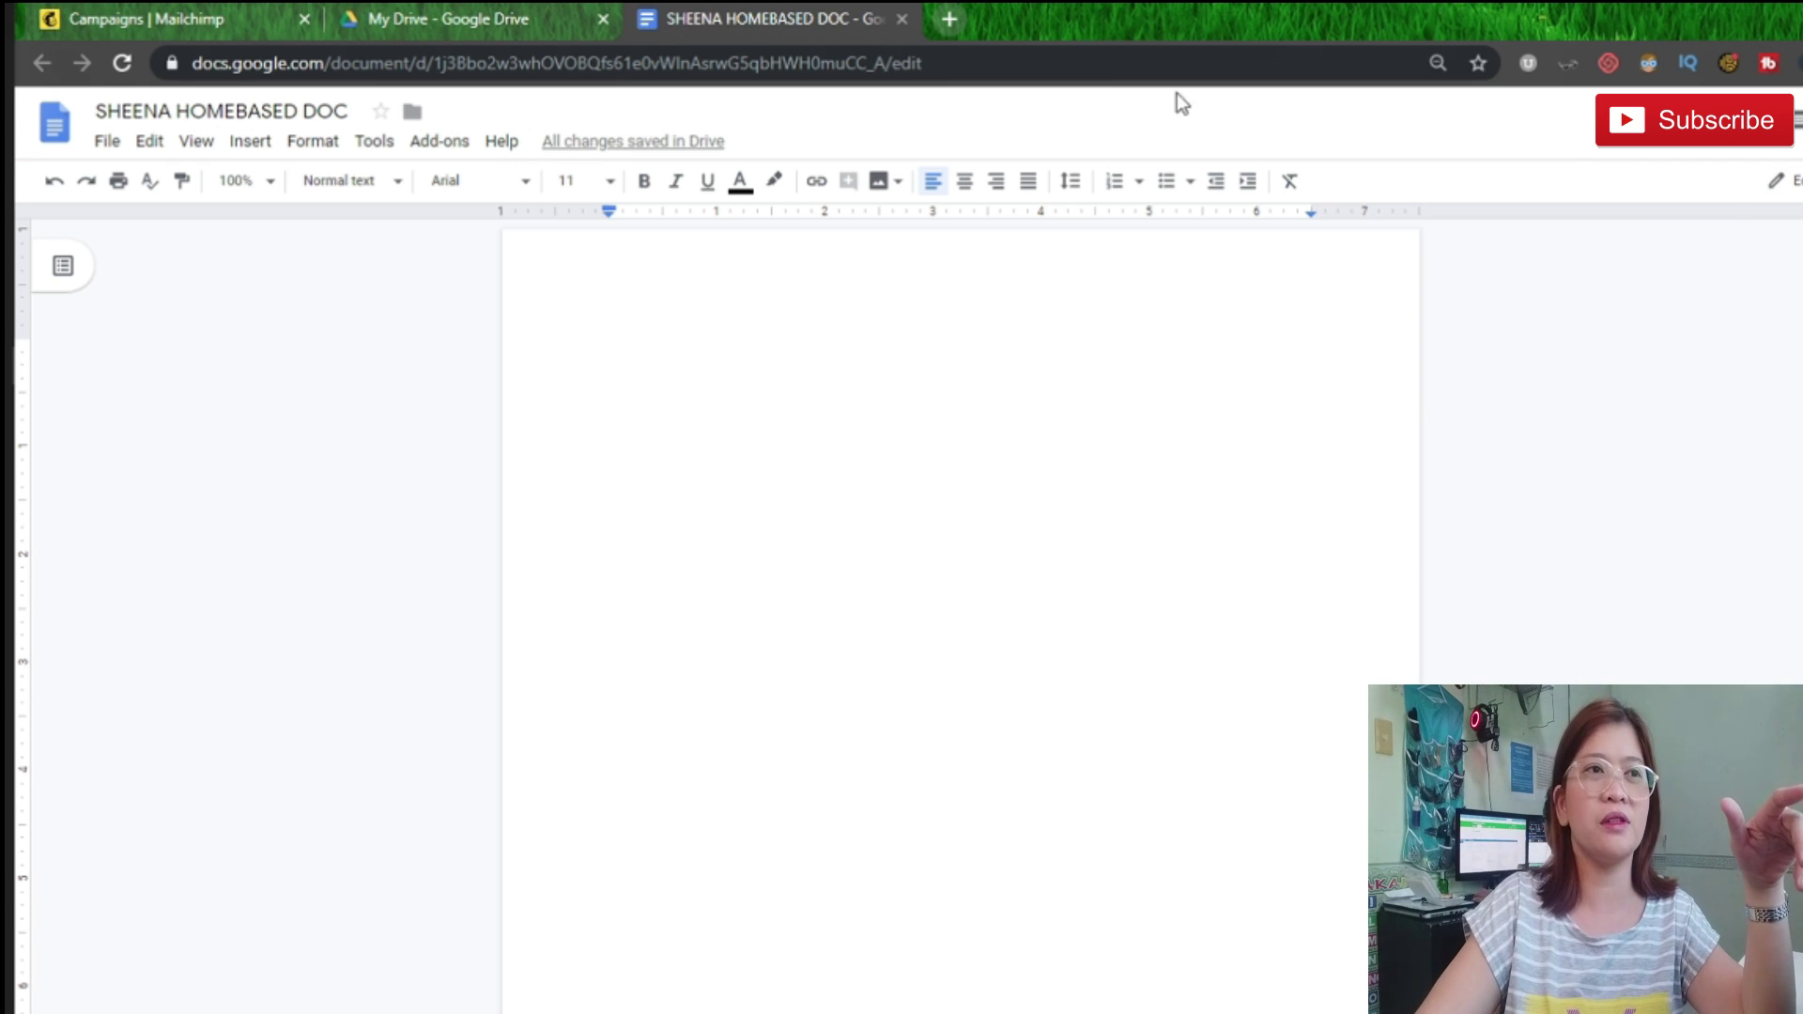
pyautogui.click(949, 18)
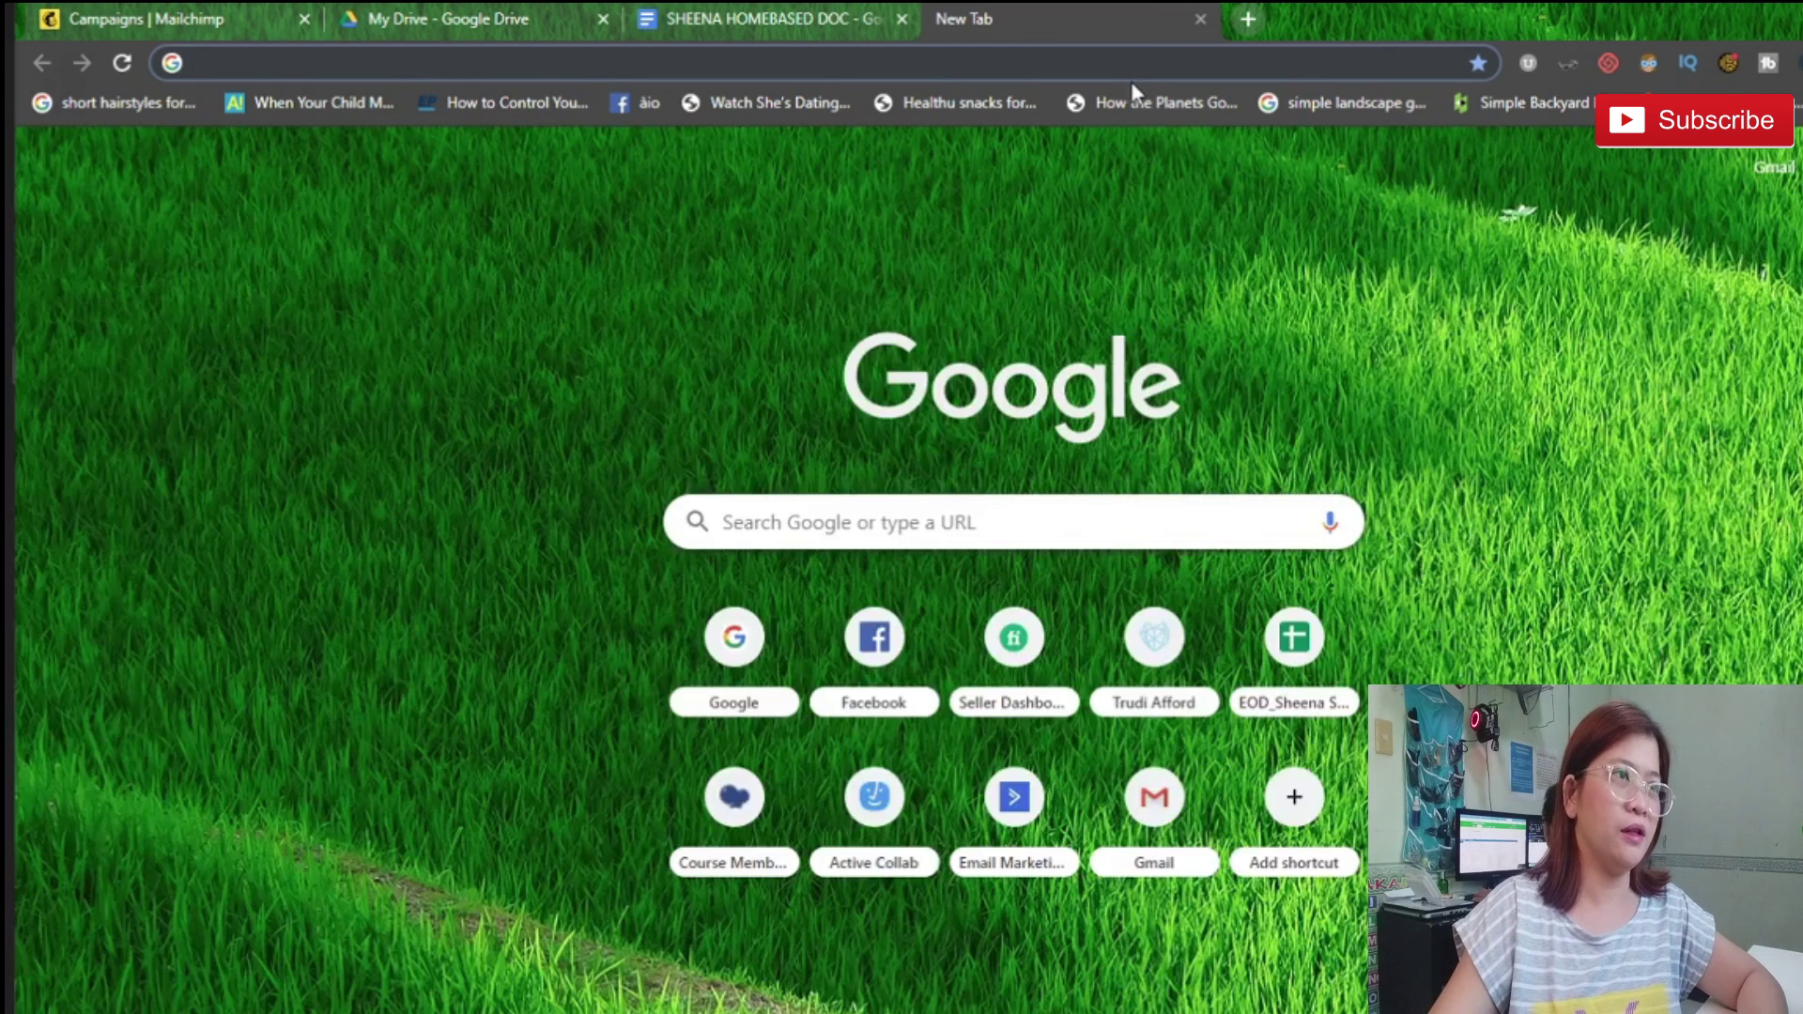
# Step: Load the Google homepage in the new tab, then close it to return to the document
pyautogui.write('GOO')
pyautogui.press('Return')
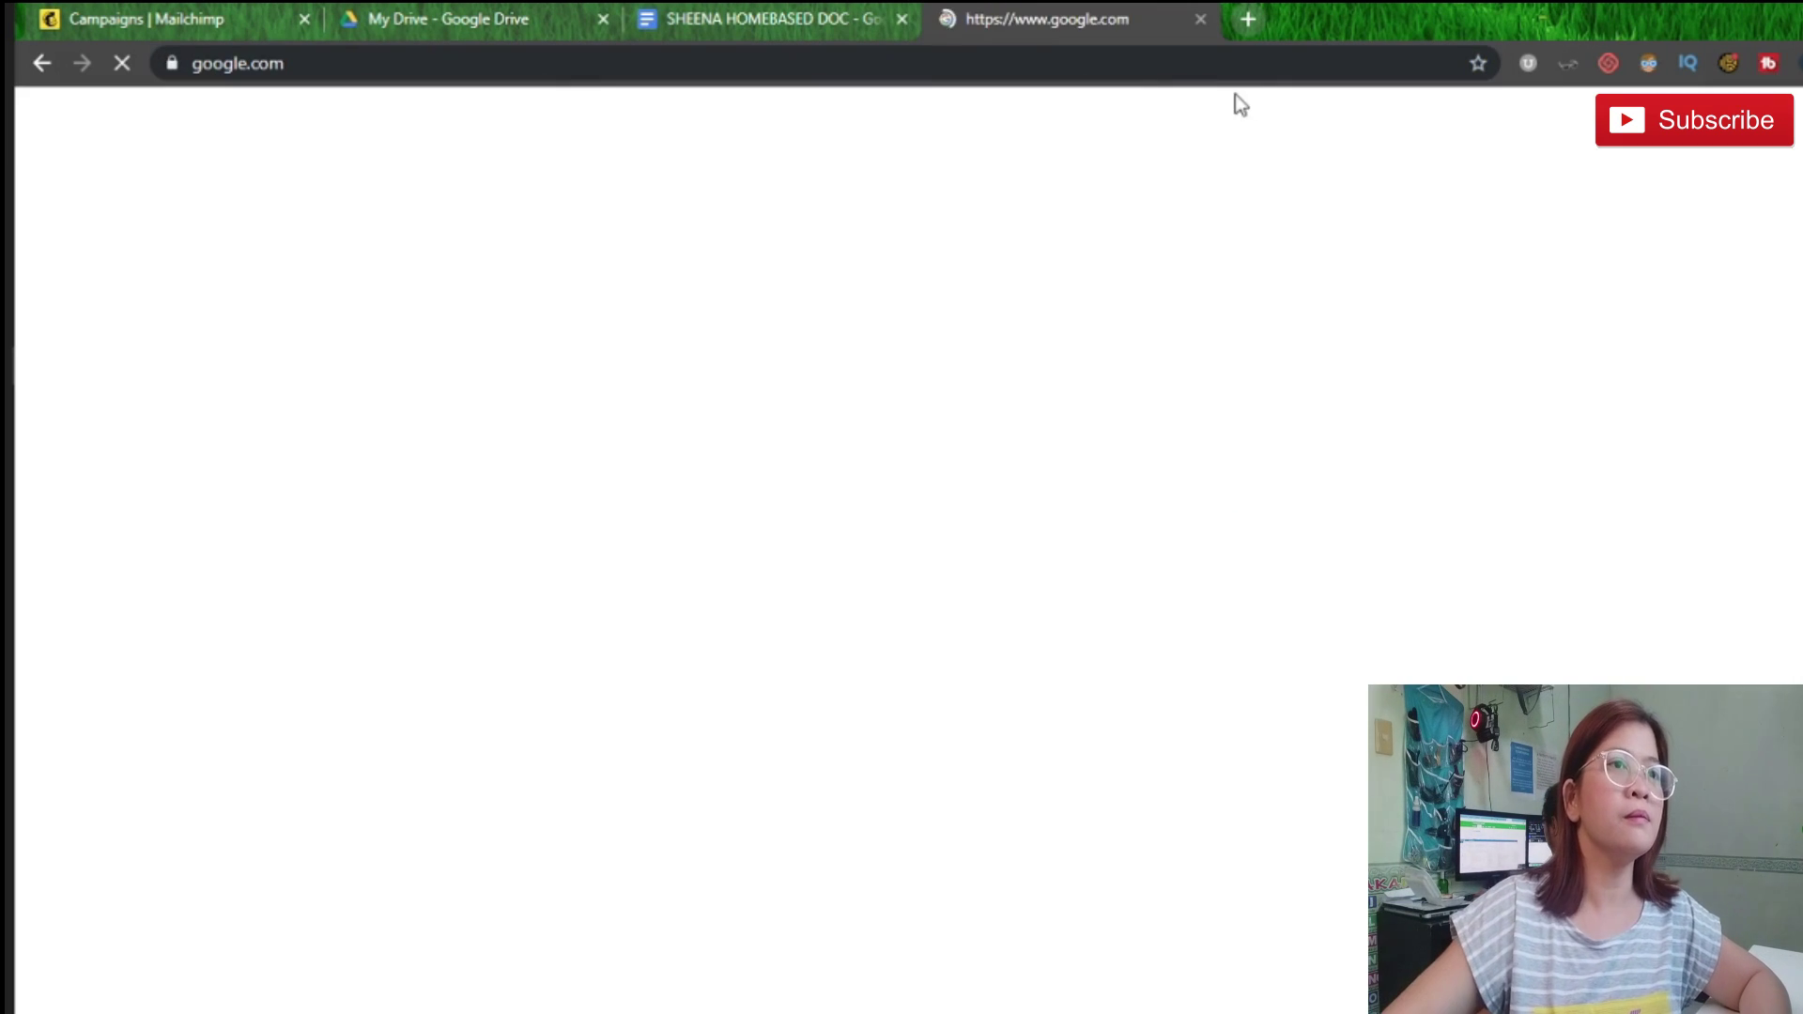
pyautogui.hotkey('ctrl', 'w')
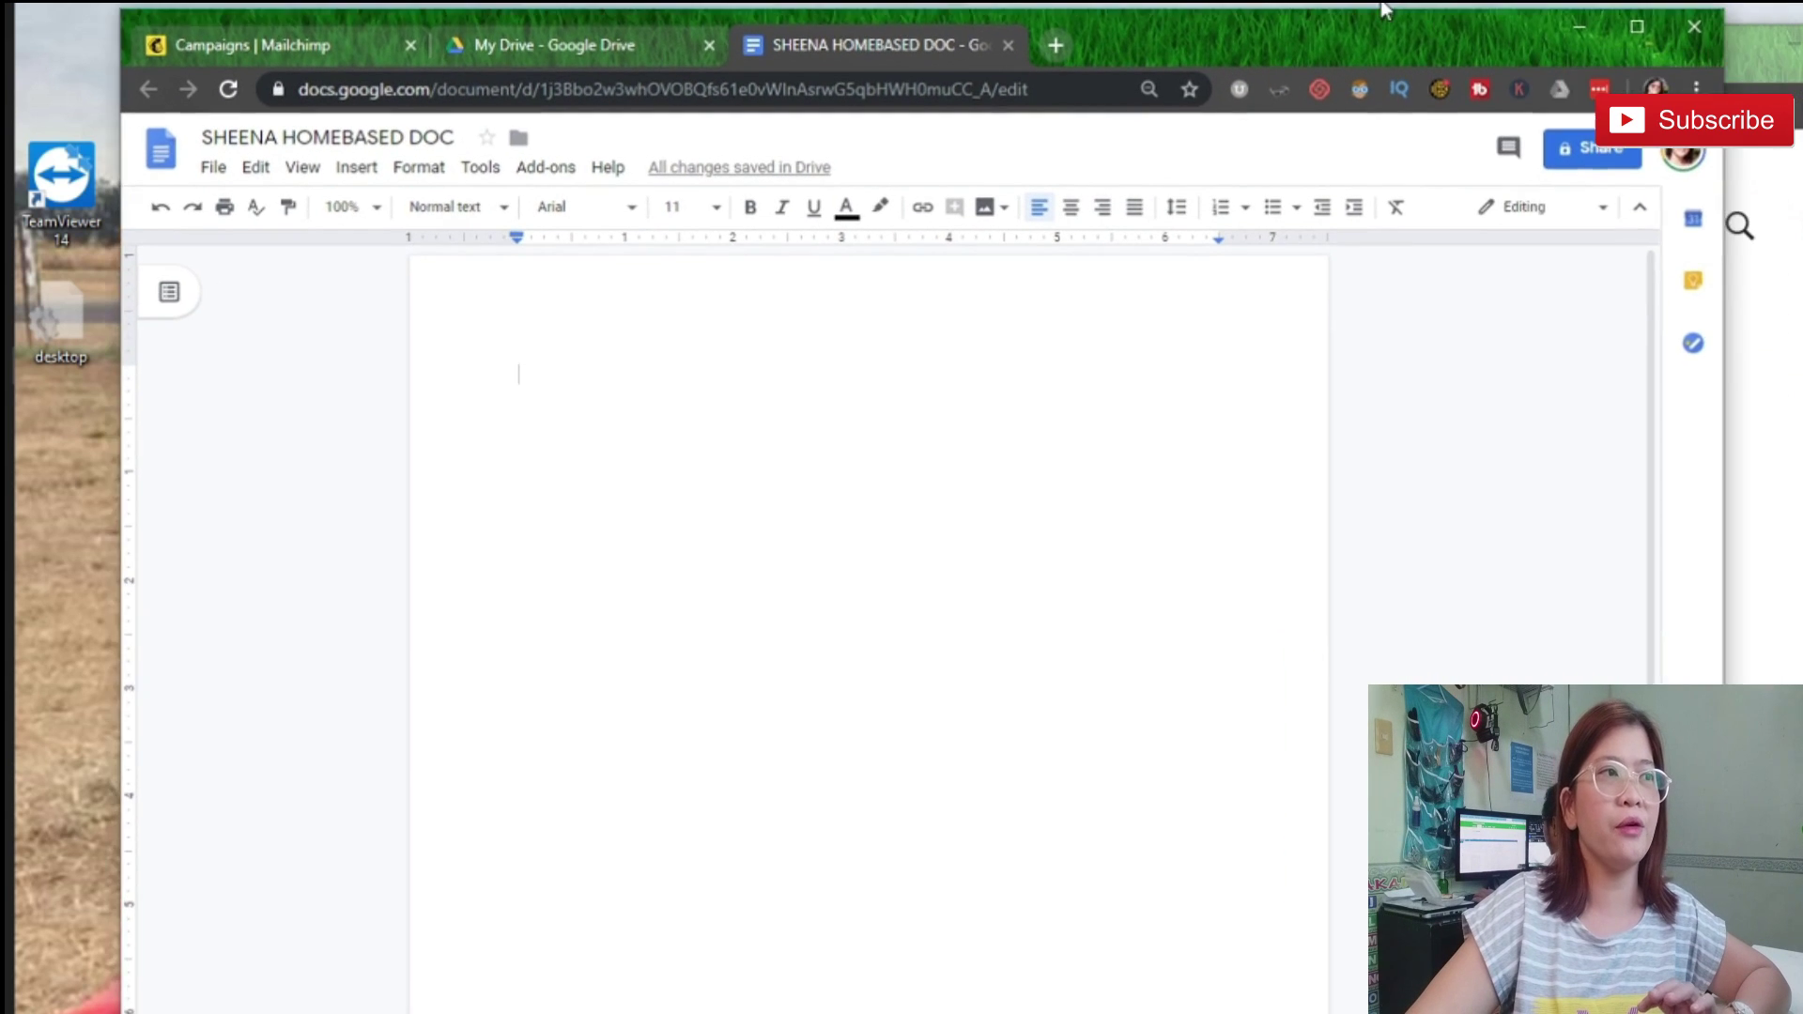
# Step: Place the Docs and Mailchimp help article windows side by side and select the article's heading and intro
pyautogui.doubleClick(1386, 12)
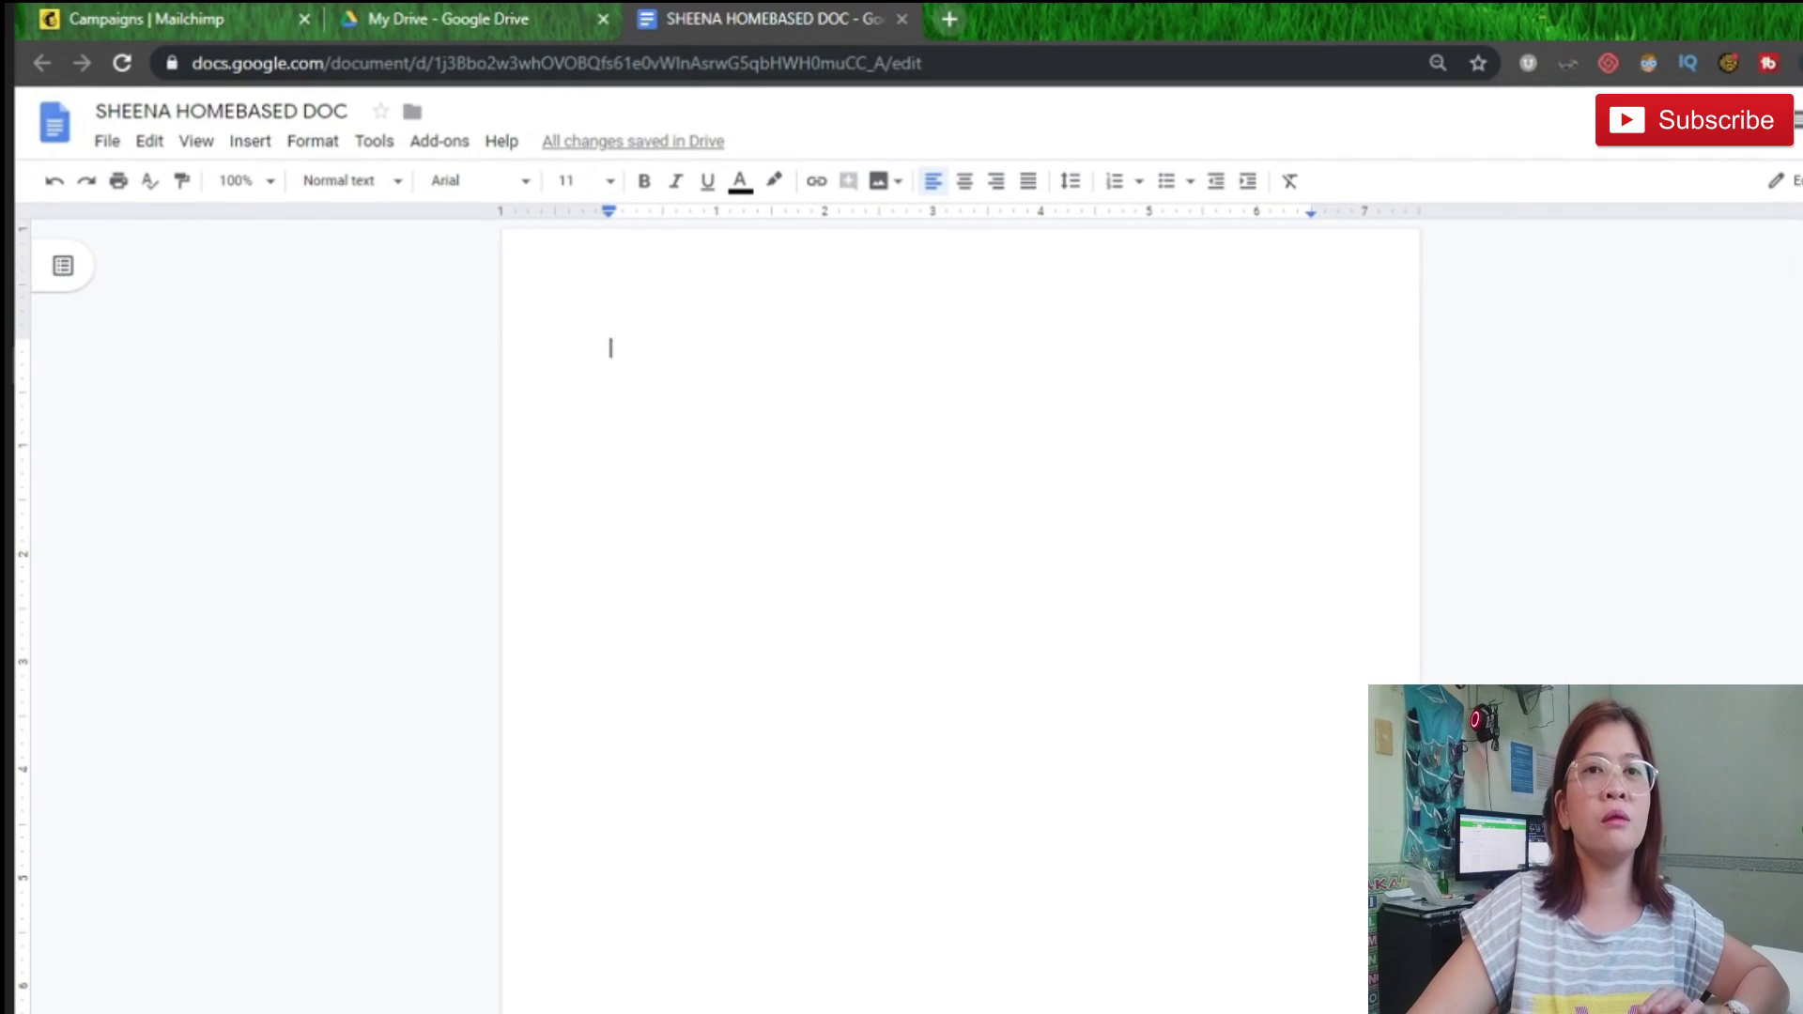
pyautogui.doubleClick(1686, 25)
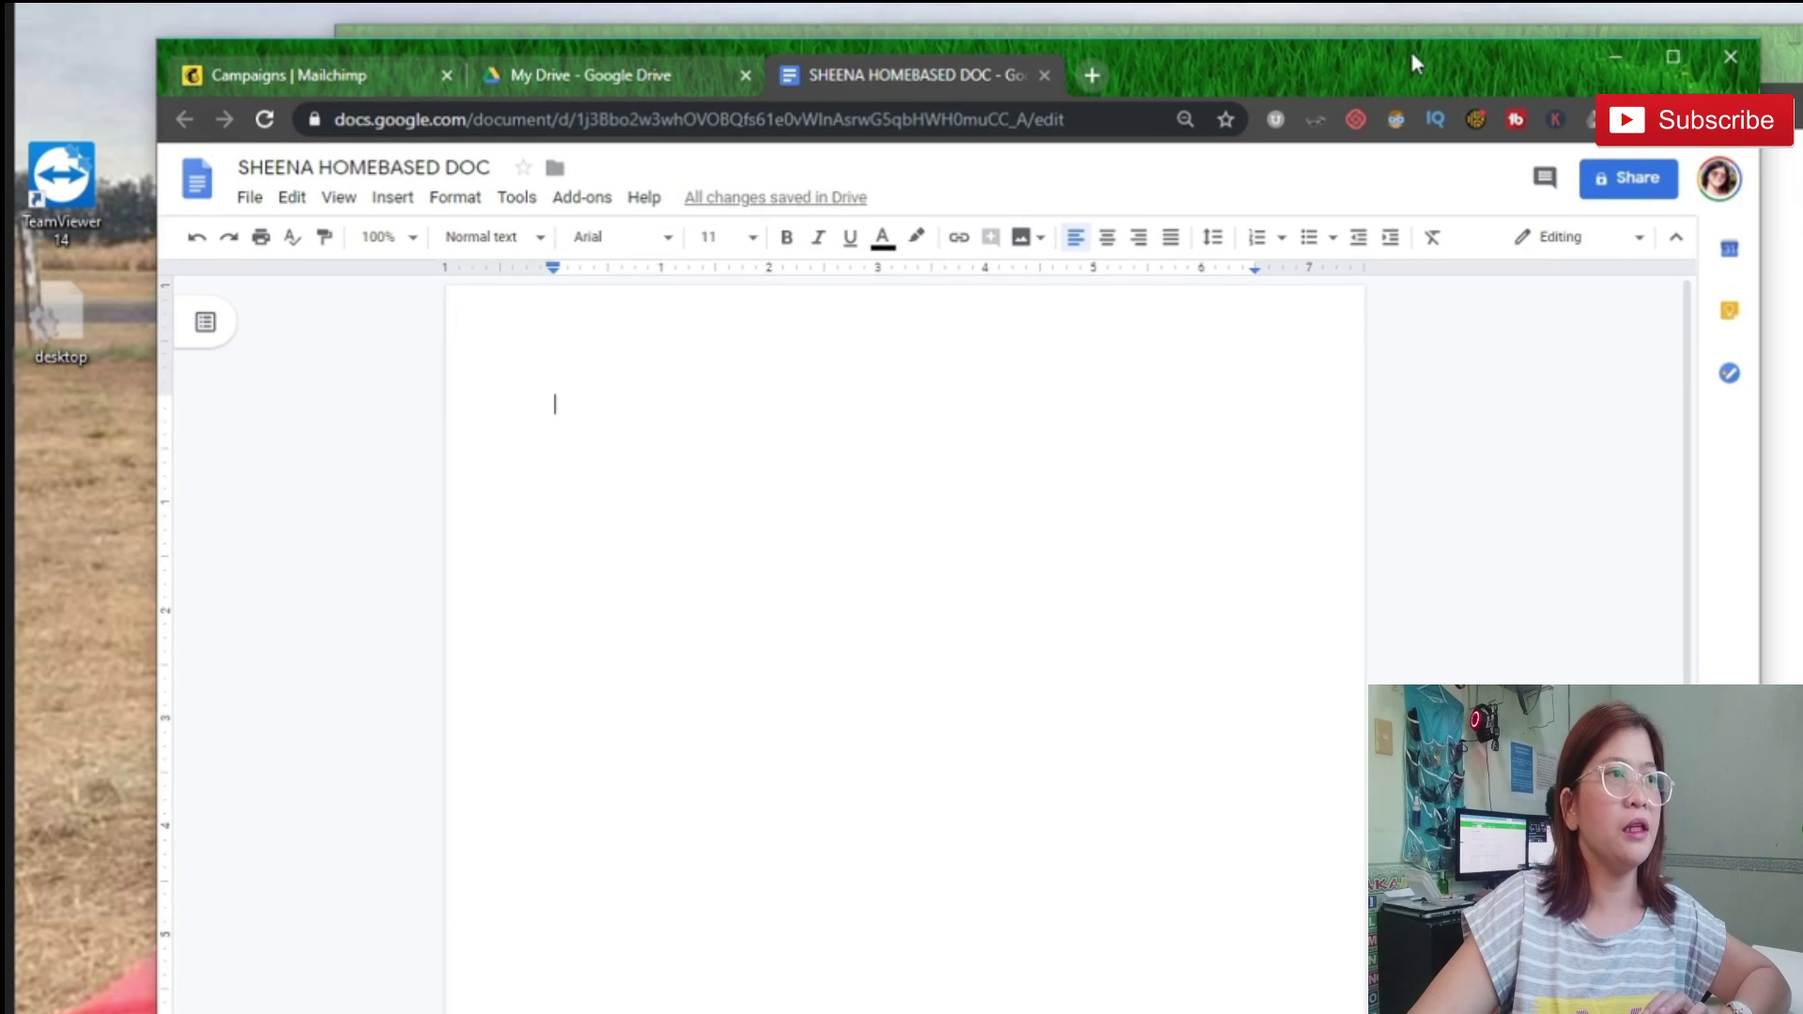
pyautogui.moveTo(1343, 36); pyautogui.dragTo(1286, 40)
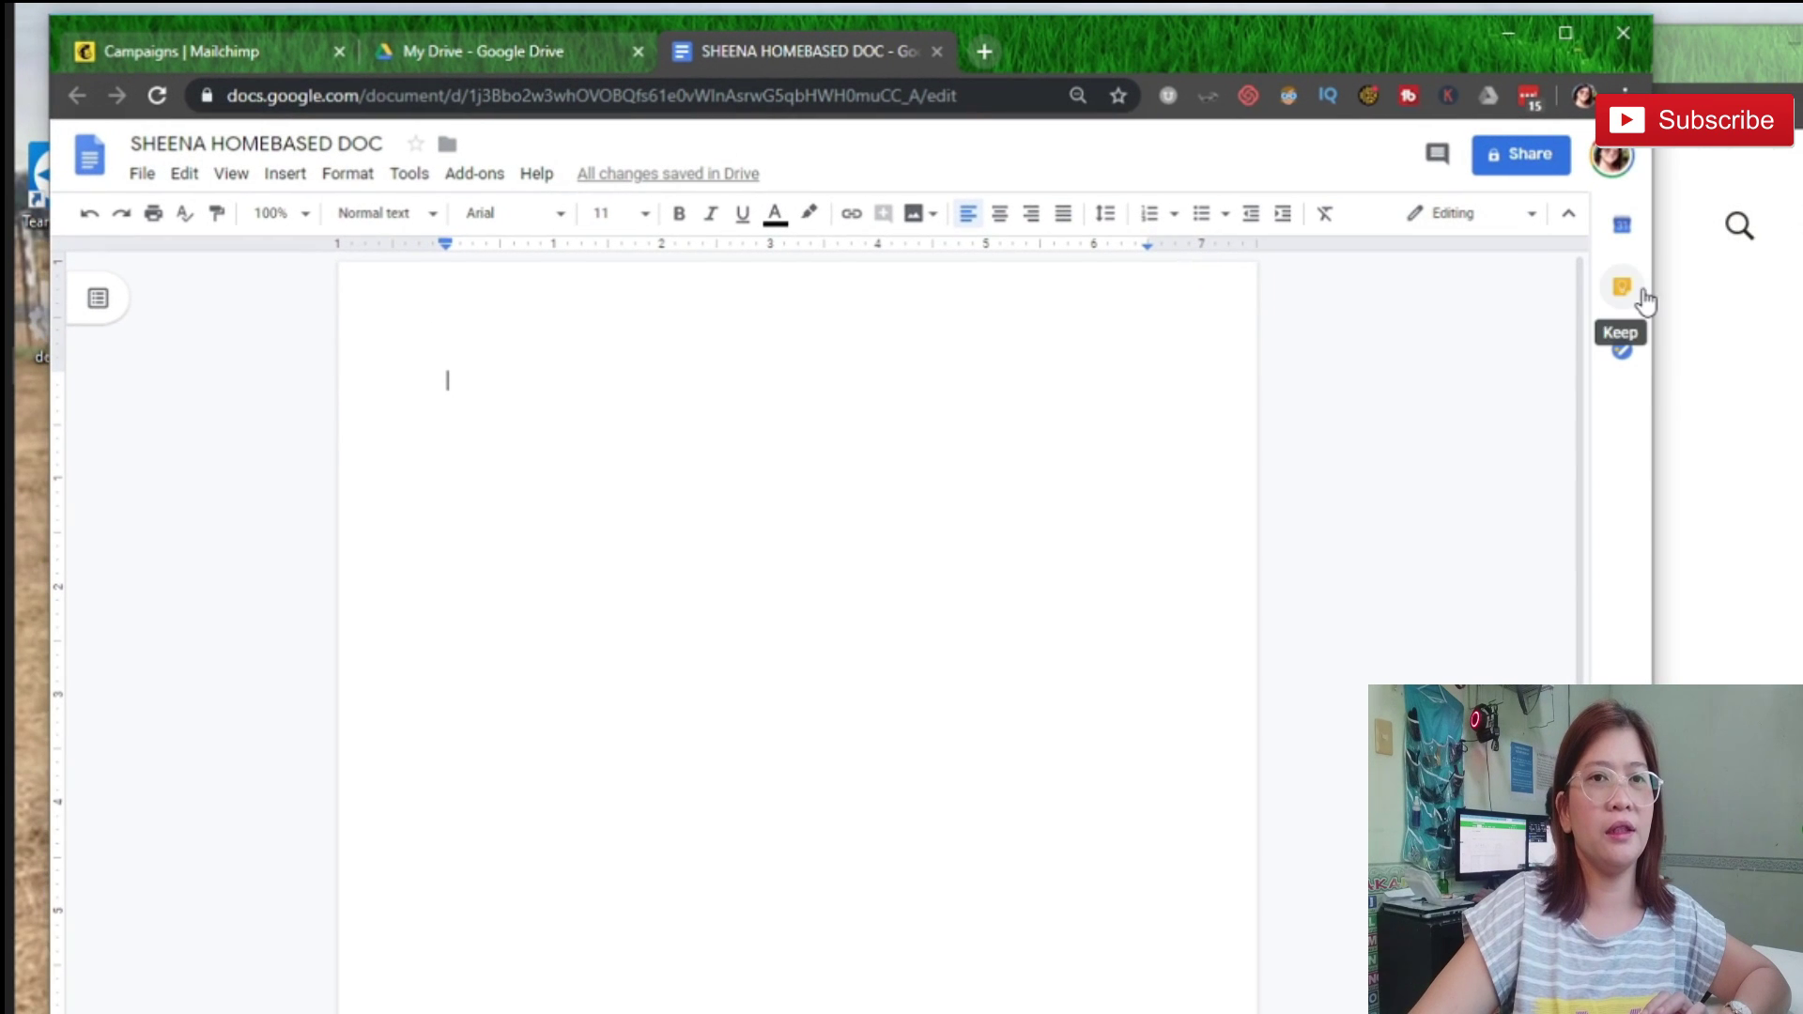
pyautogui.moveTo(1655, 291); pyautogui.dragTo(1237, 282)
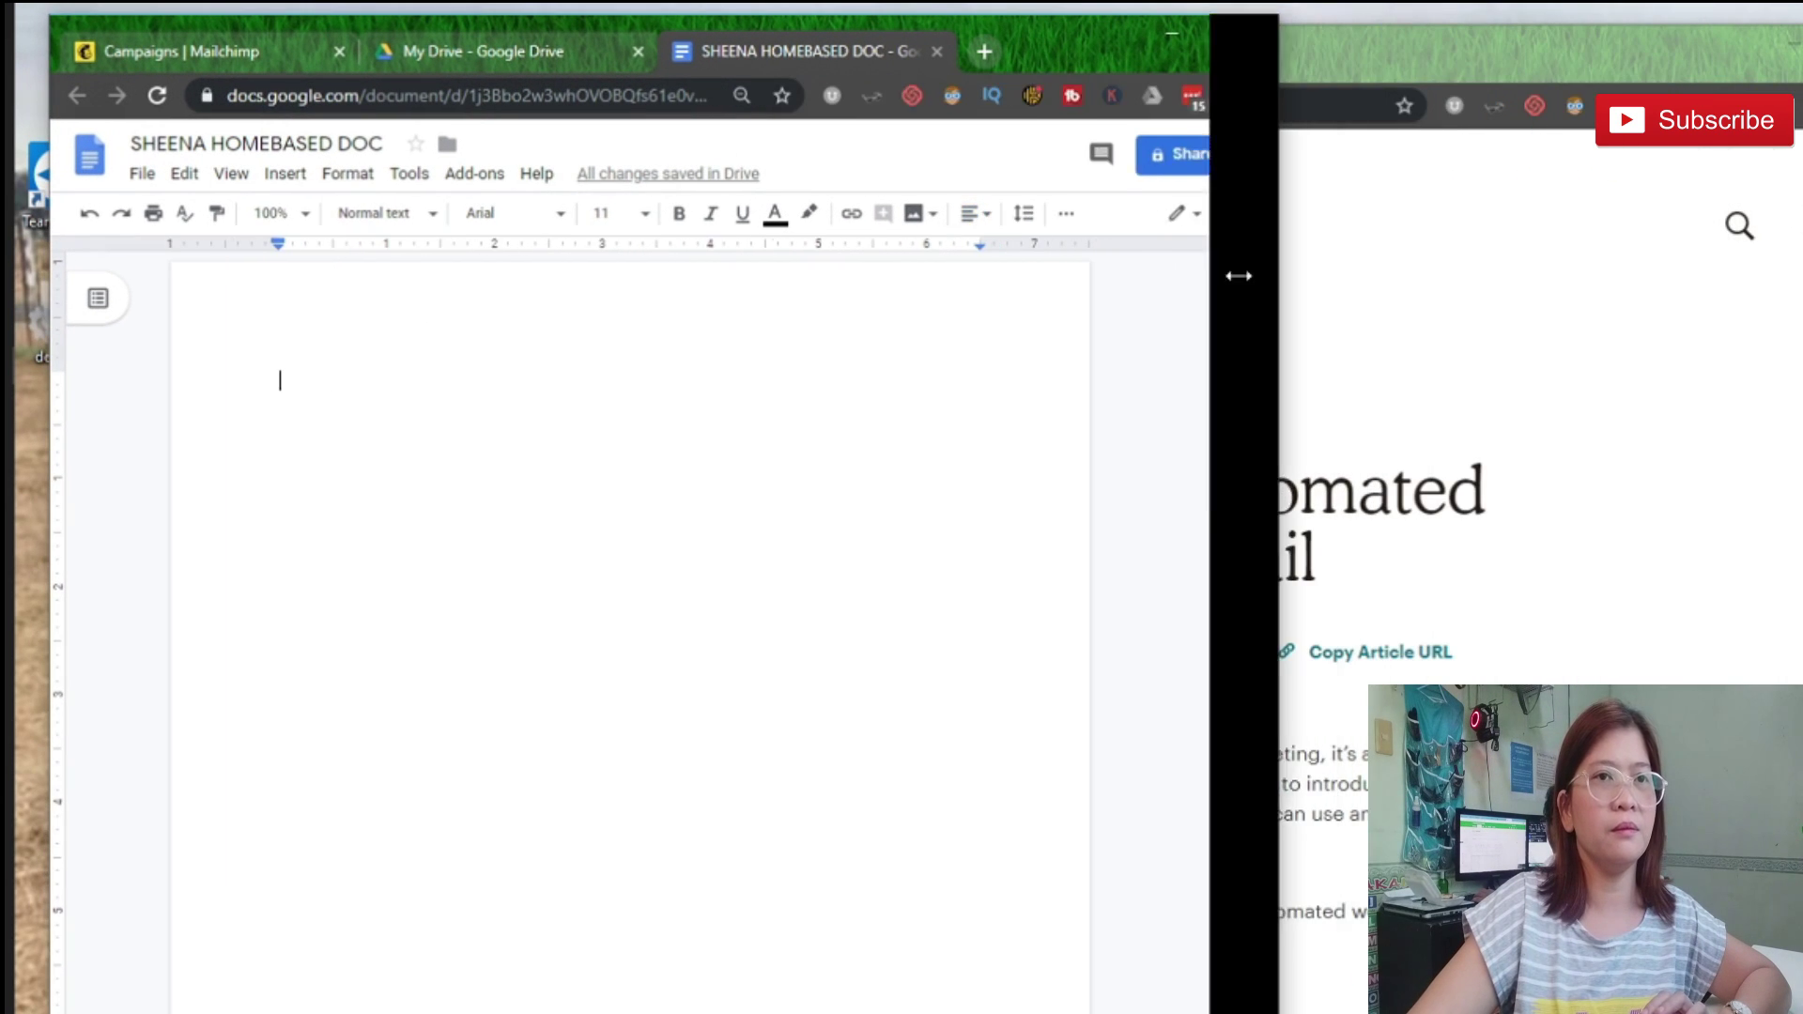
pyautogui.moveTo(1392, 75); pyautogui.dragTo(1446, 73)
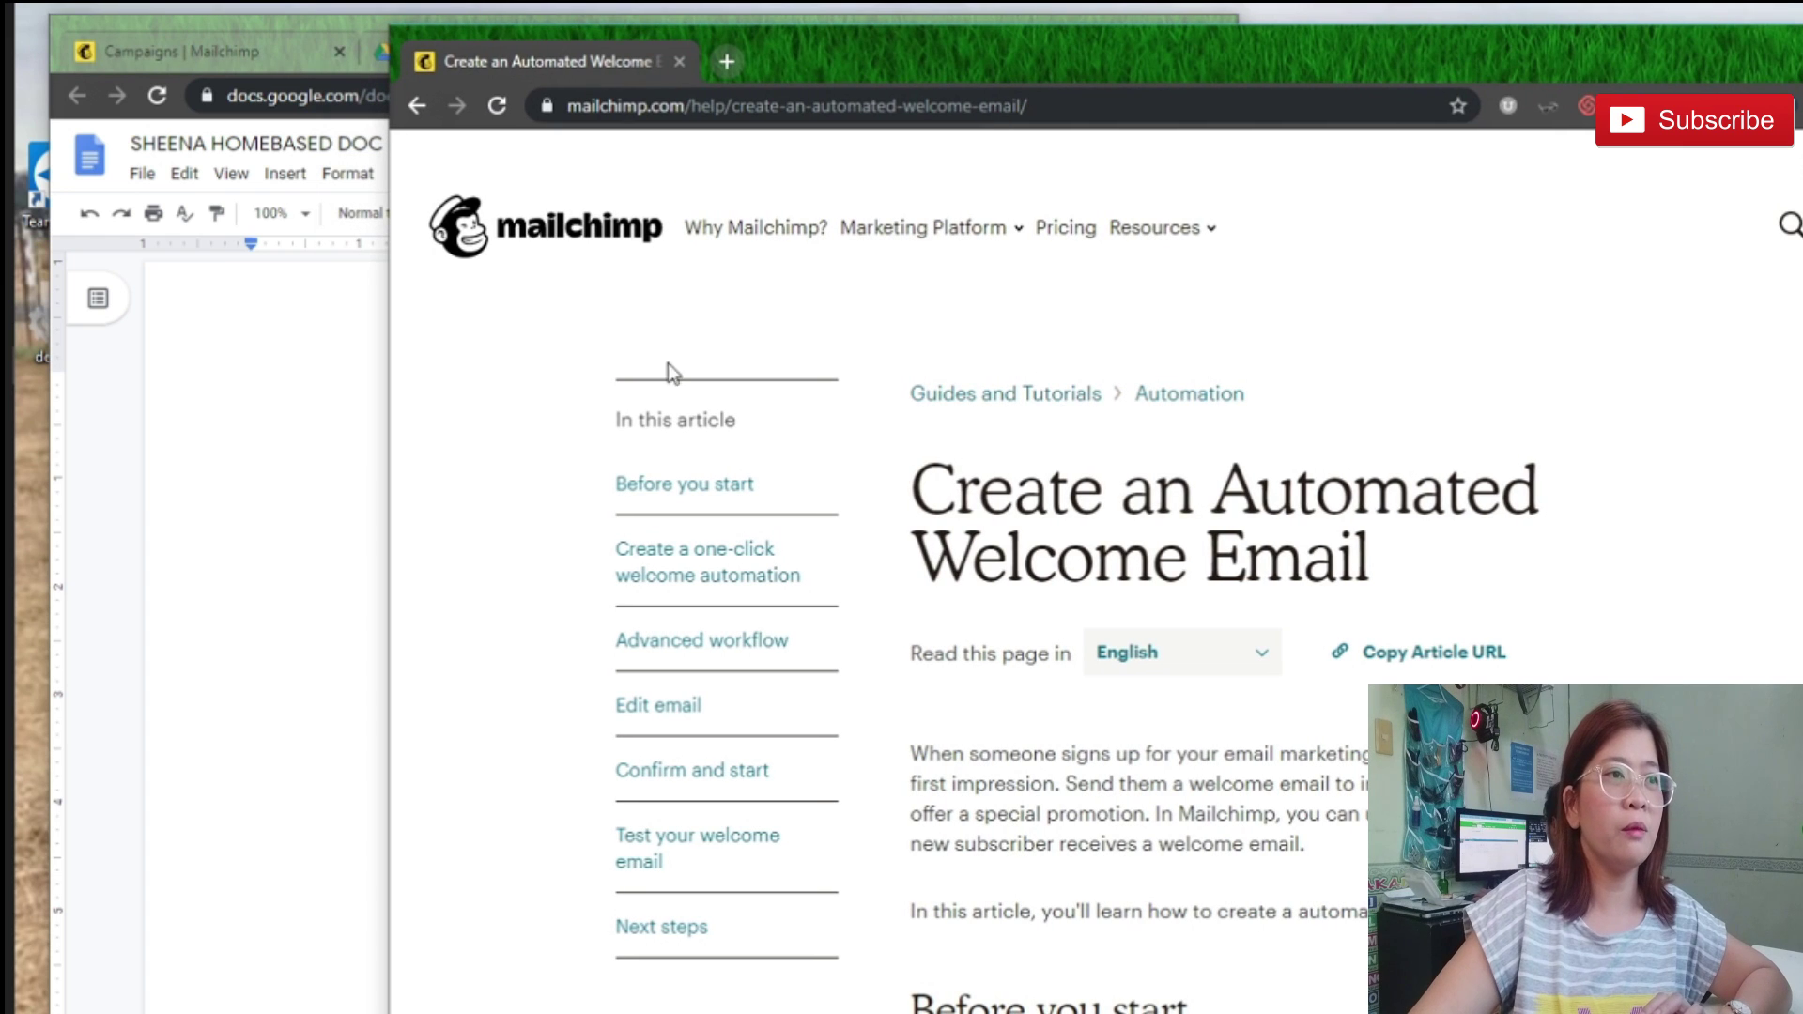
pyautogui.moveTo(391, 377)
pyautogui.mouseDown()
pyautogui.moveTo(860, 341)
pyautogui.moveTo(939, 357)
pyautogui.mouseUp()
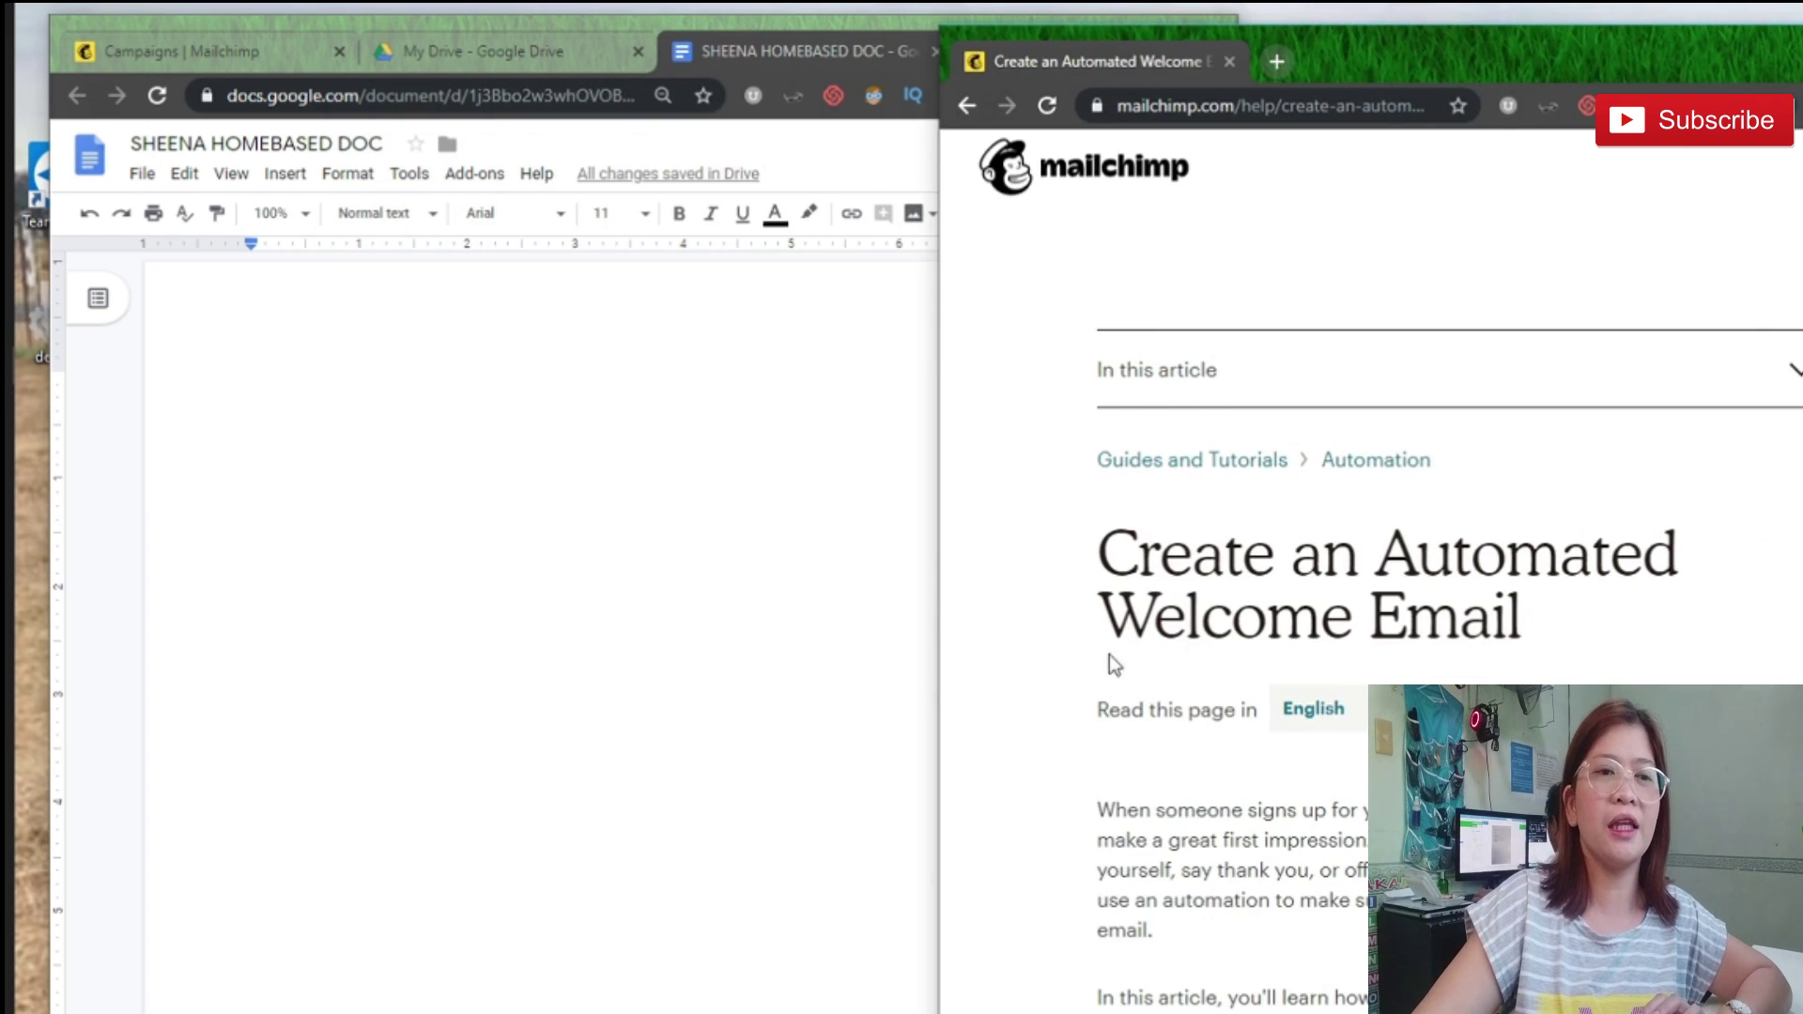
pyautogui.scroll(-1, 1089, 526)
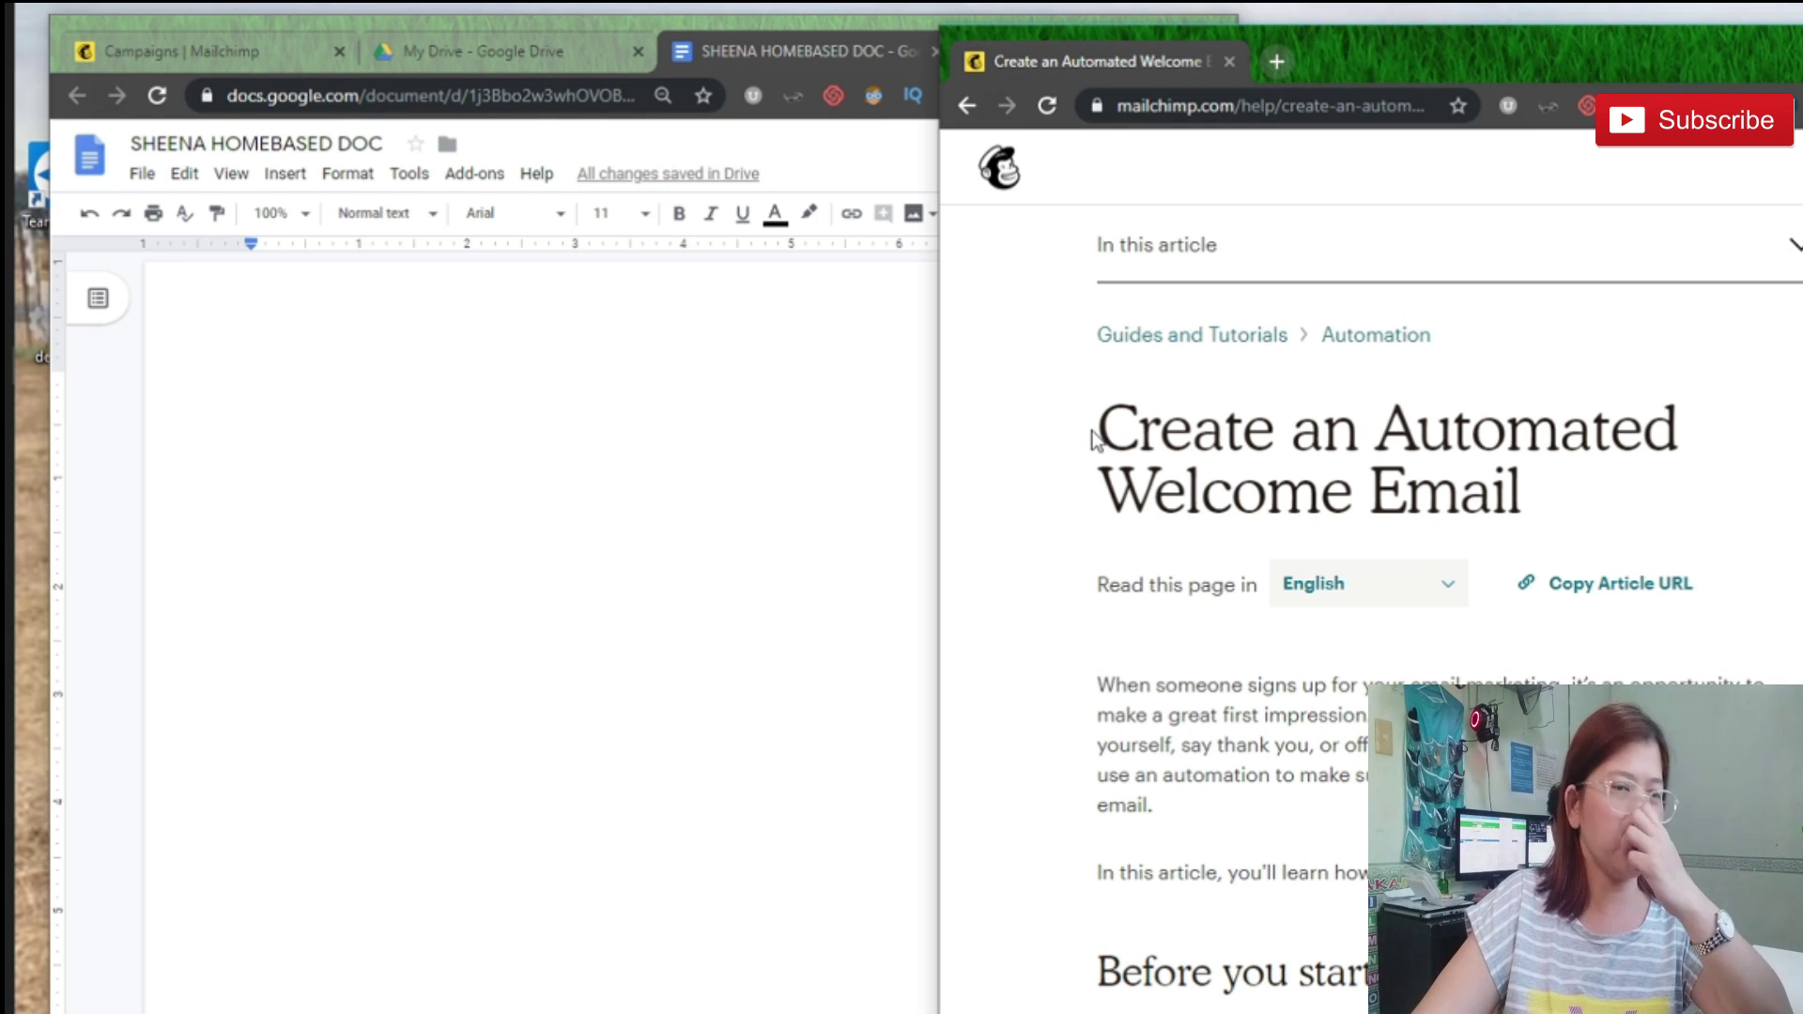
pyautogui.moveTo(1101, 434)
pyautogui.mouseDown()
pyautogui.moveTo(1409, 982)
pyautogui.moveTo(1409, 902)
pyautogui.mouseUp()
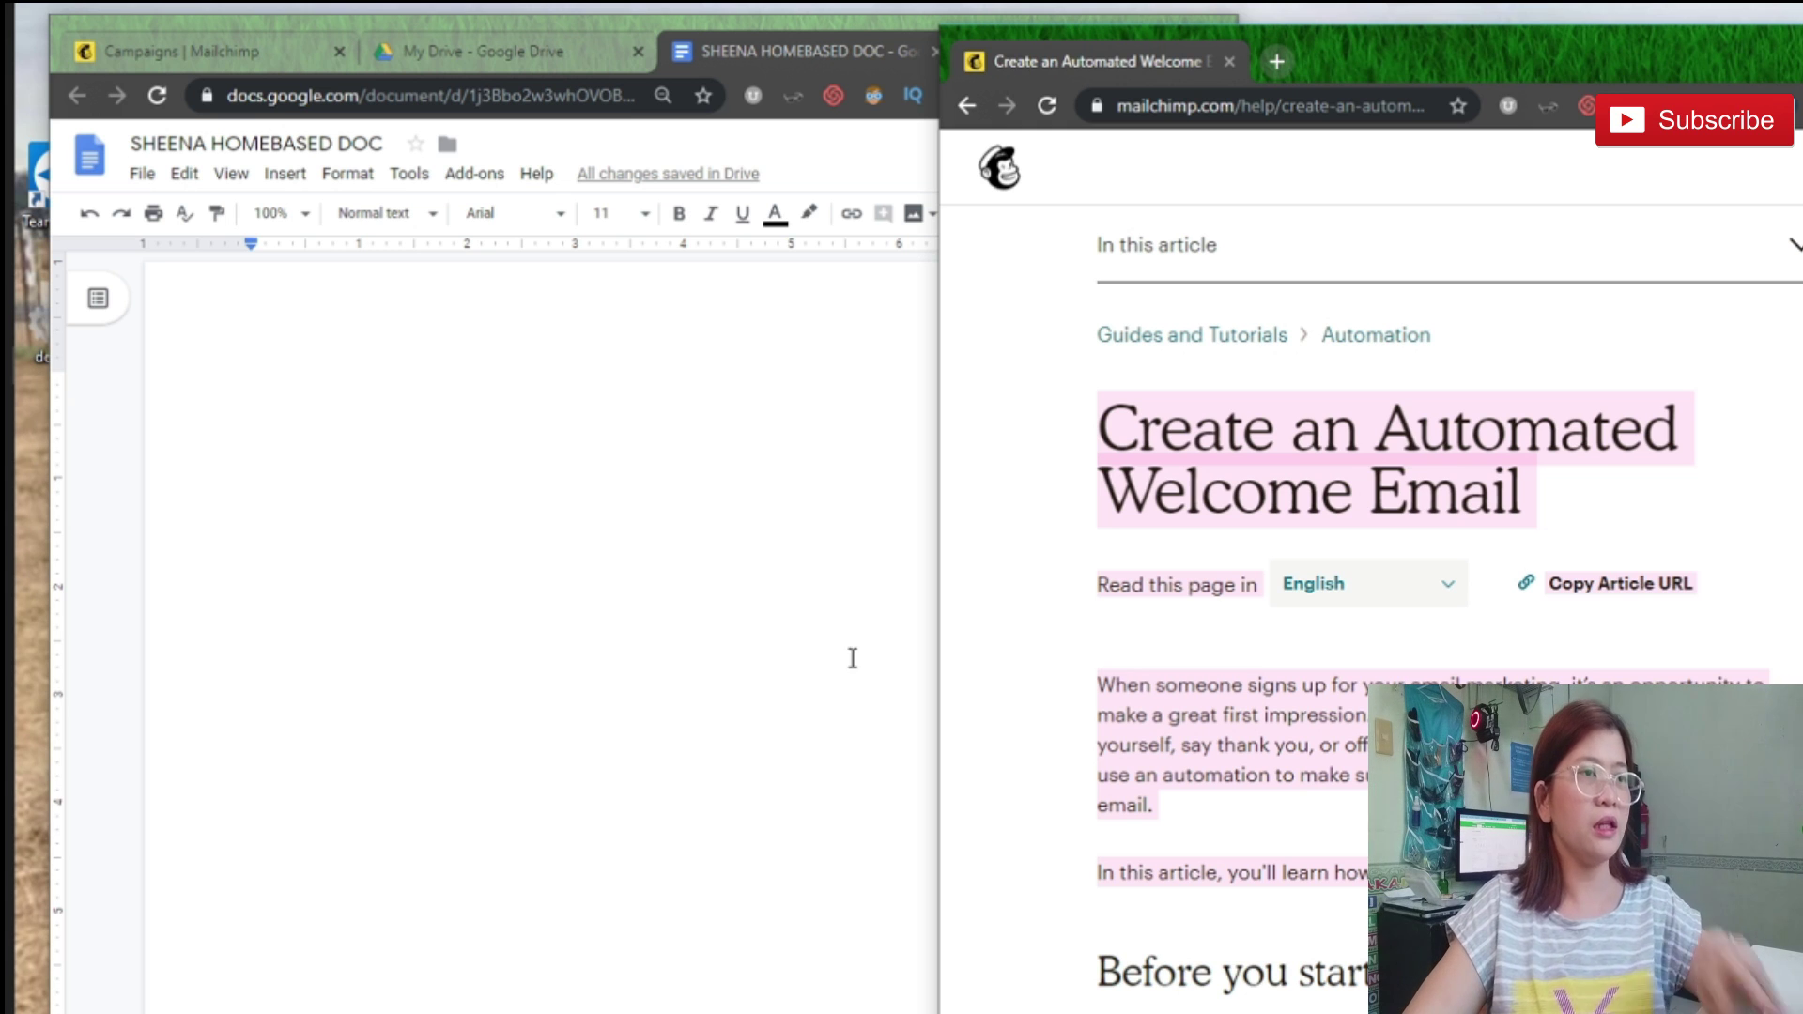
# Step: Paste the article text into the document and add a blank line after the heading
pyautogui.click(520, 456)
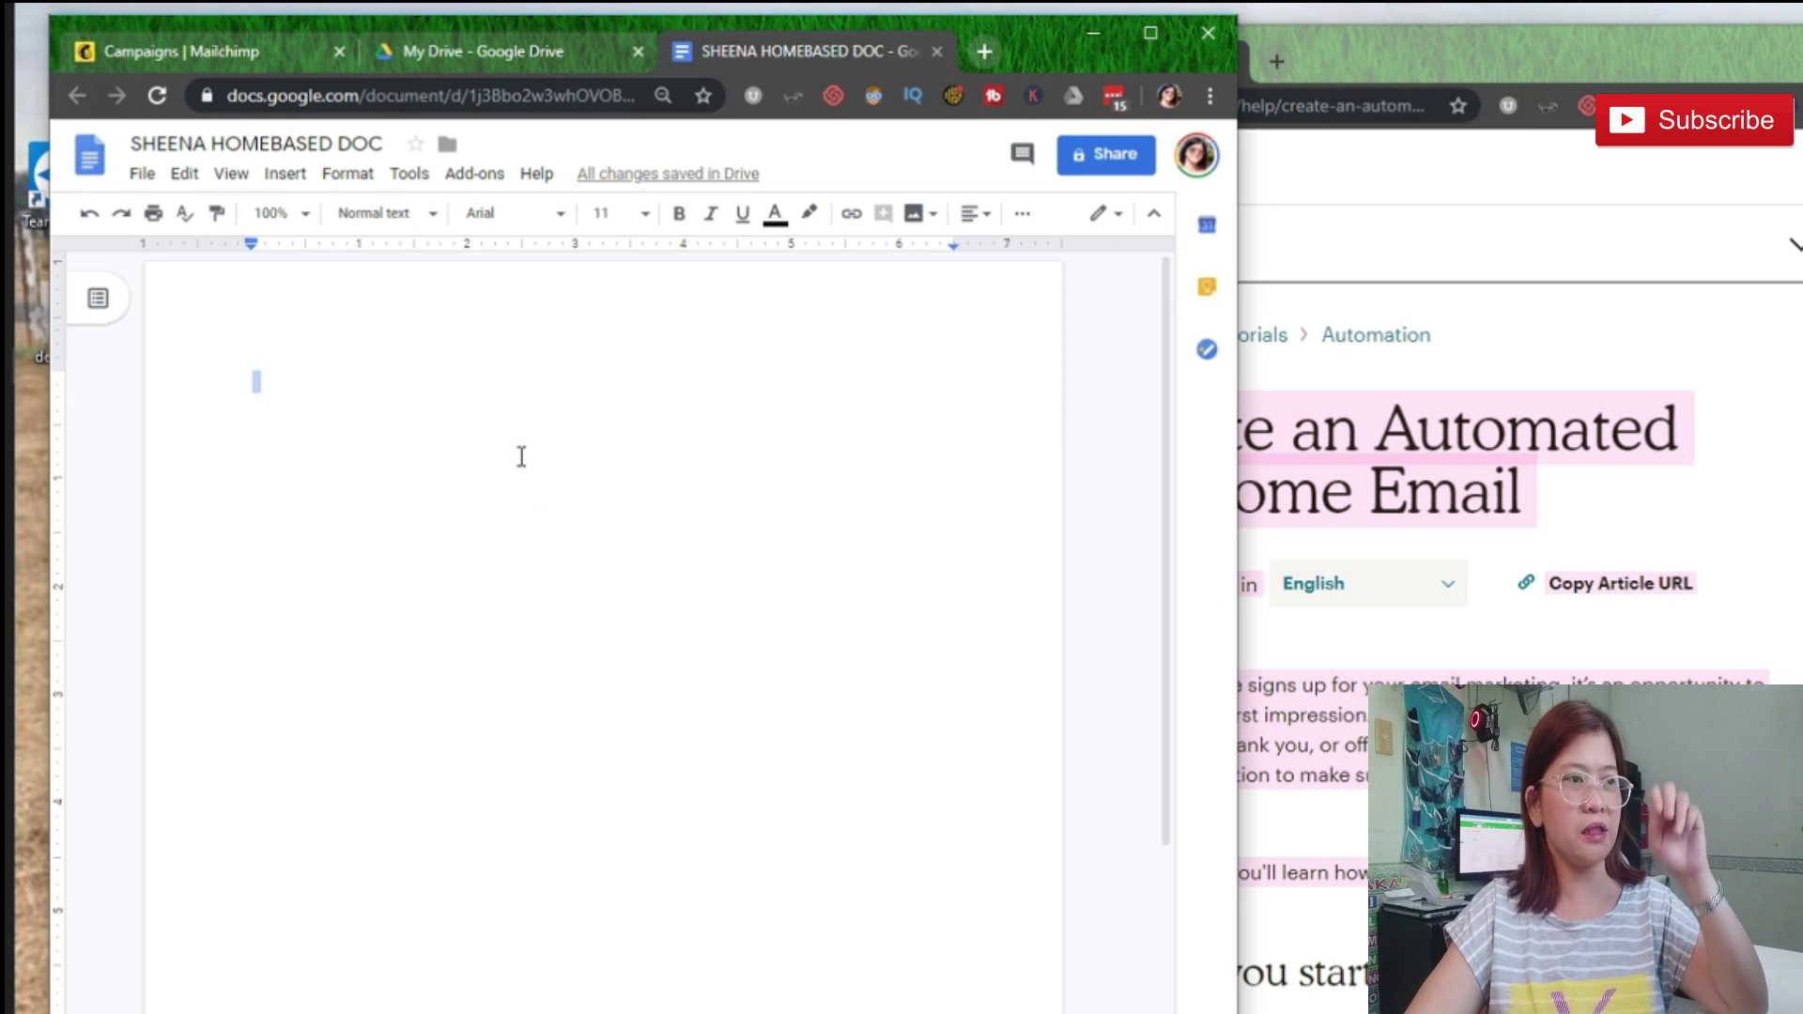
pyautogui.hotkey('ctrl', 'v')
pyautogui.click(851, 402)
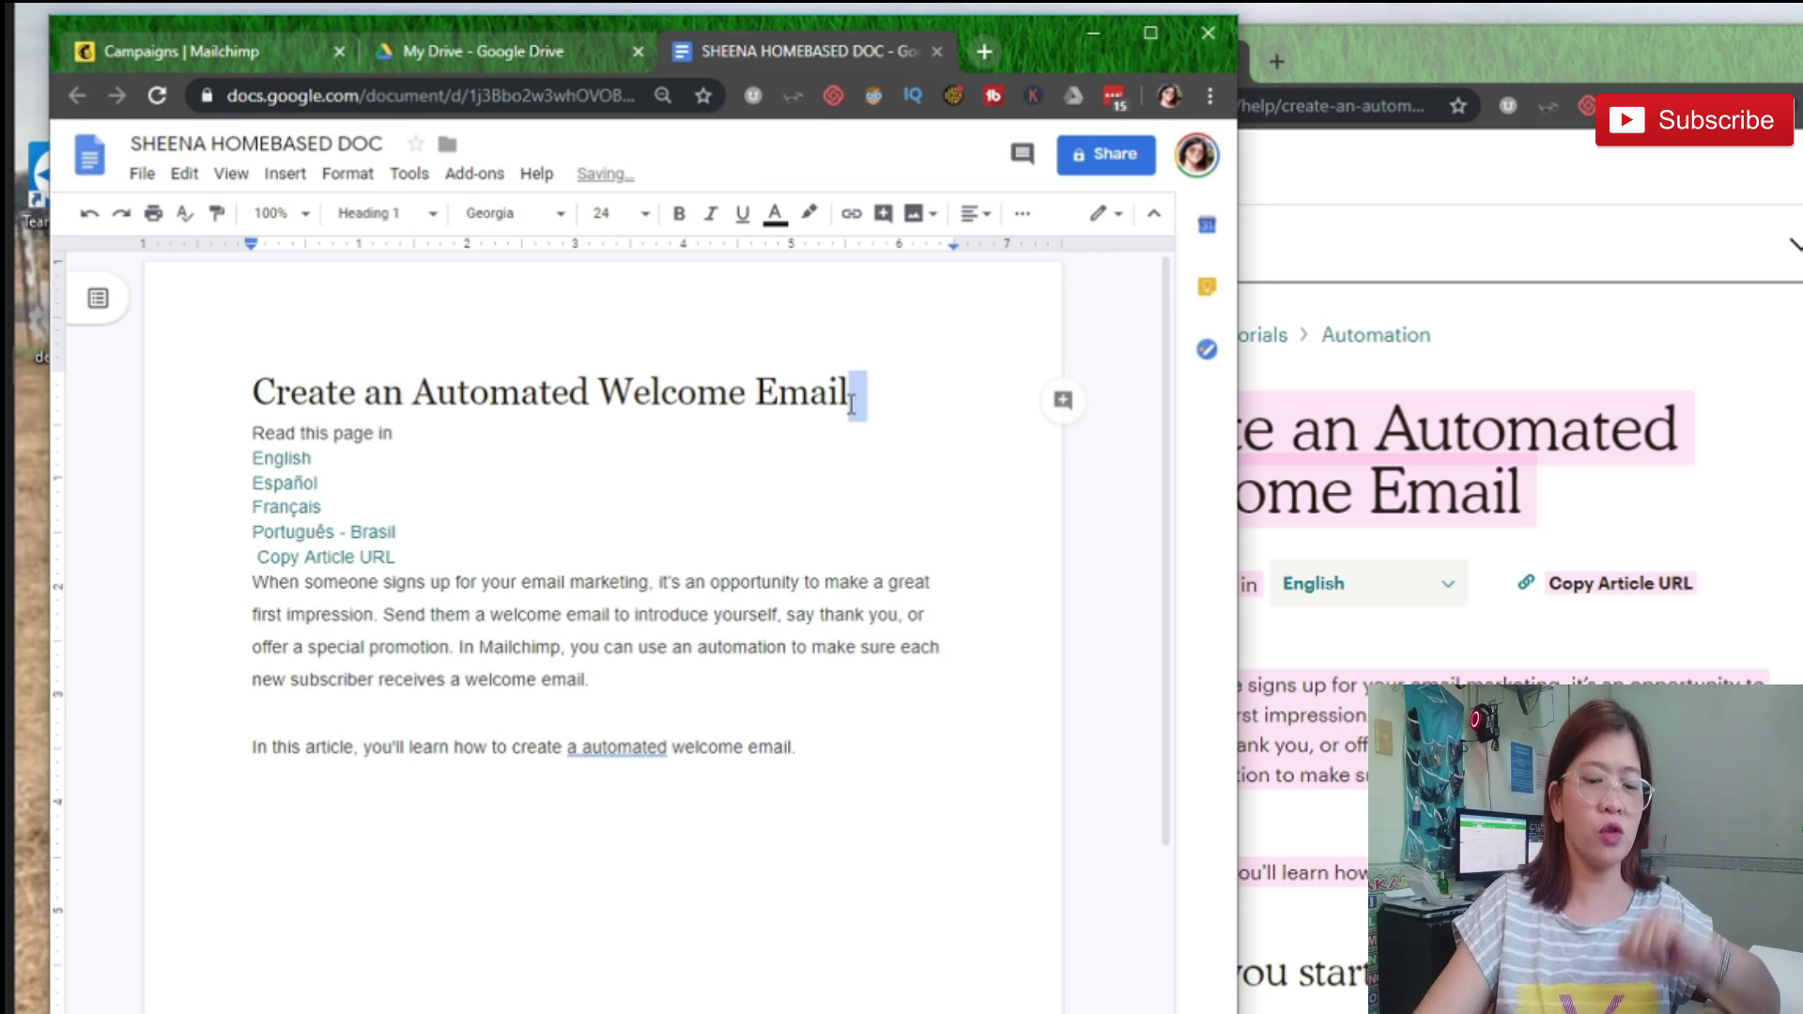
pyautogui.press('Return')
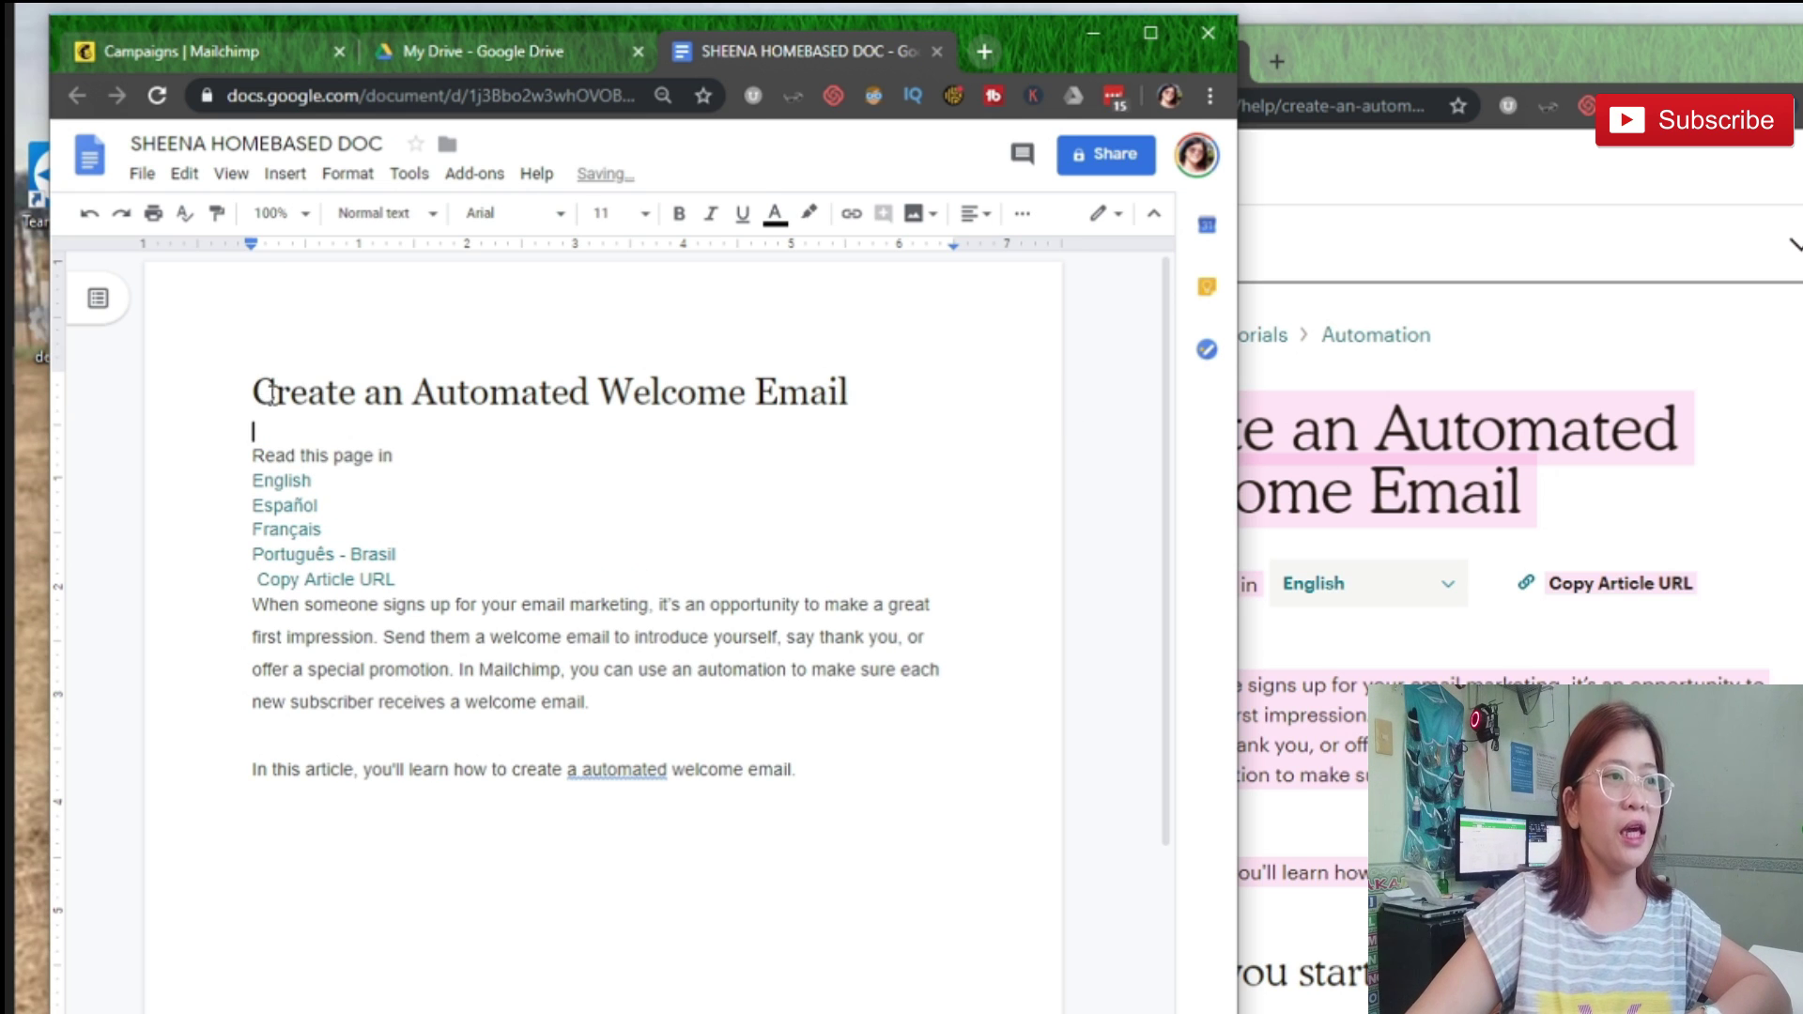
pyautogui.moveTo(254, 393); pyautogui.dragTo(845, 394)
pyautogui.moveTo(251, 453)
pyautogui.mouseDown()
pyautogui.moveTo(812, 696)
pyautogui.moveTo(800, 773)
pyautogui.mouseUp()
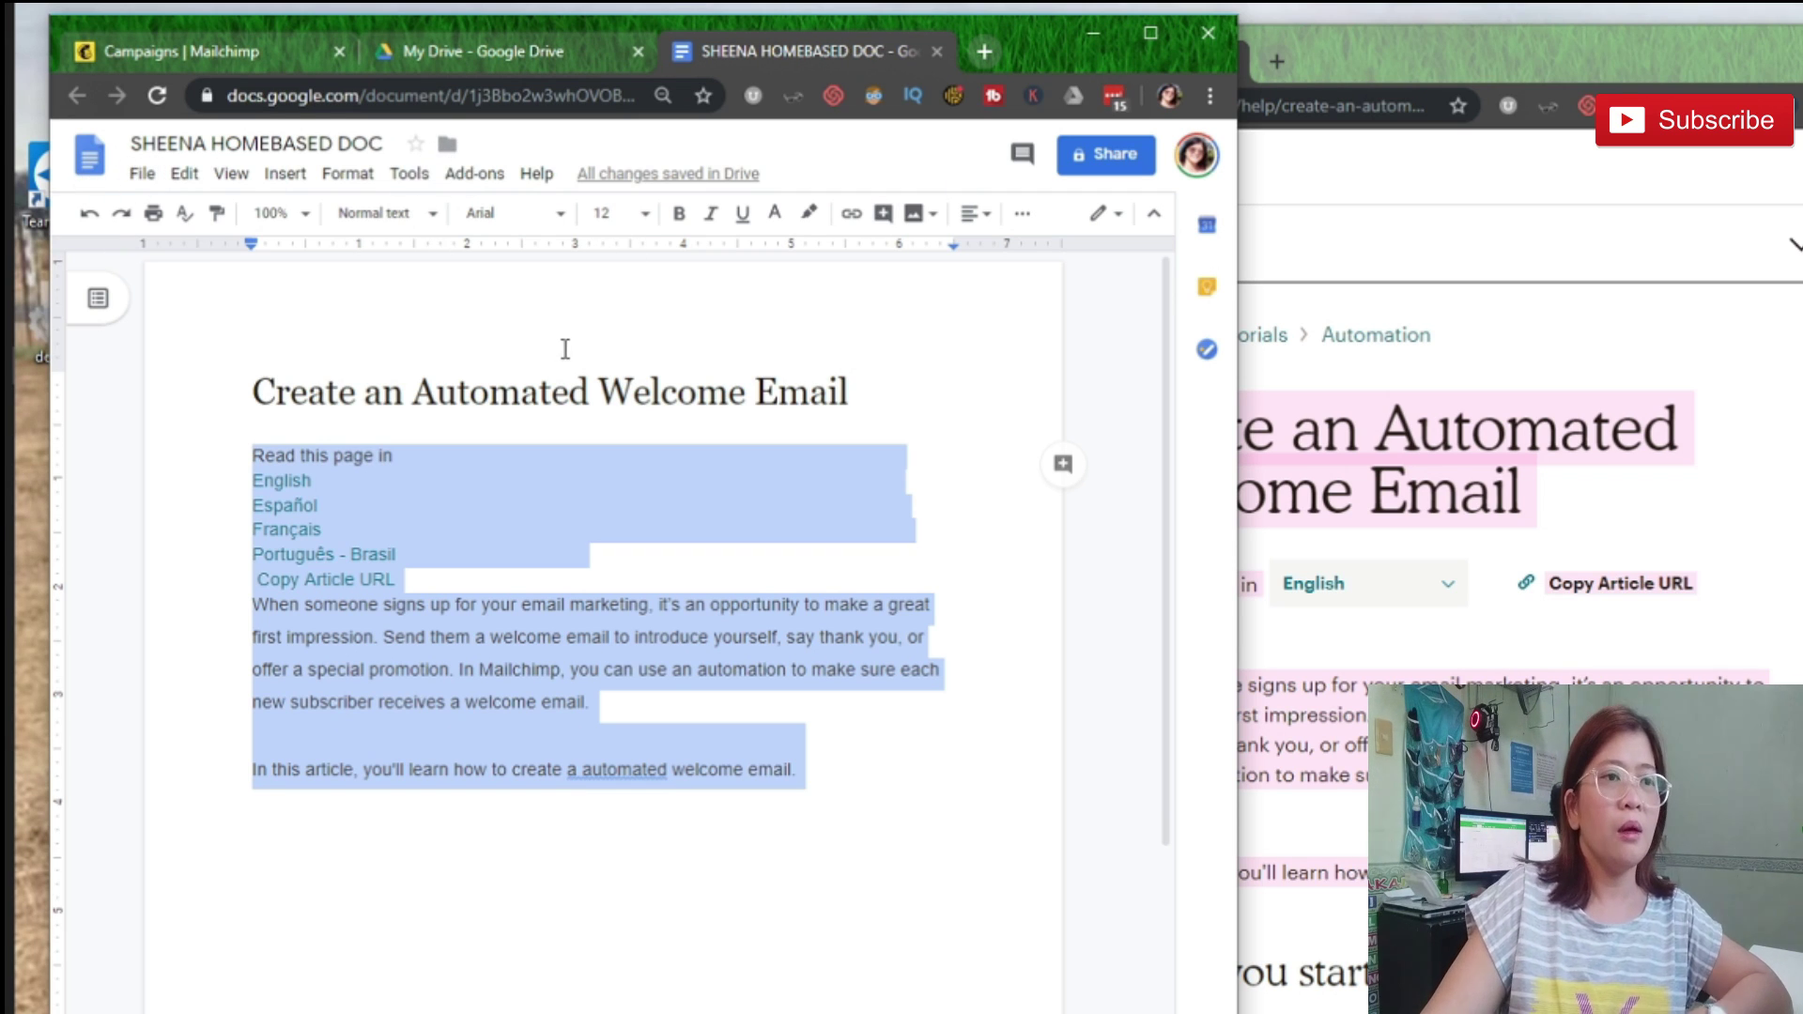
# Step: Look through the document's file actions and the My Drive listing, then select all document text
pyautogui.click(143, 175)
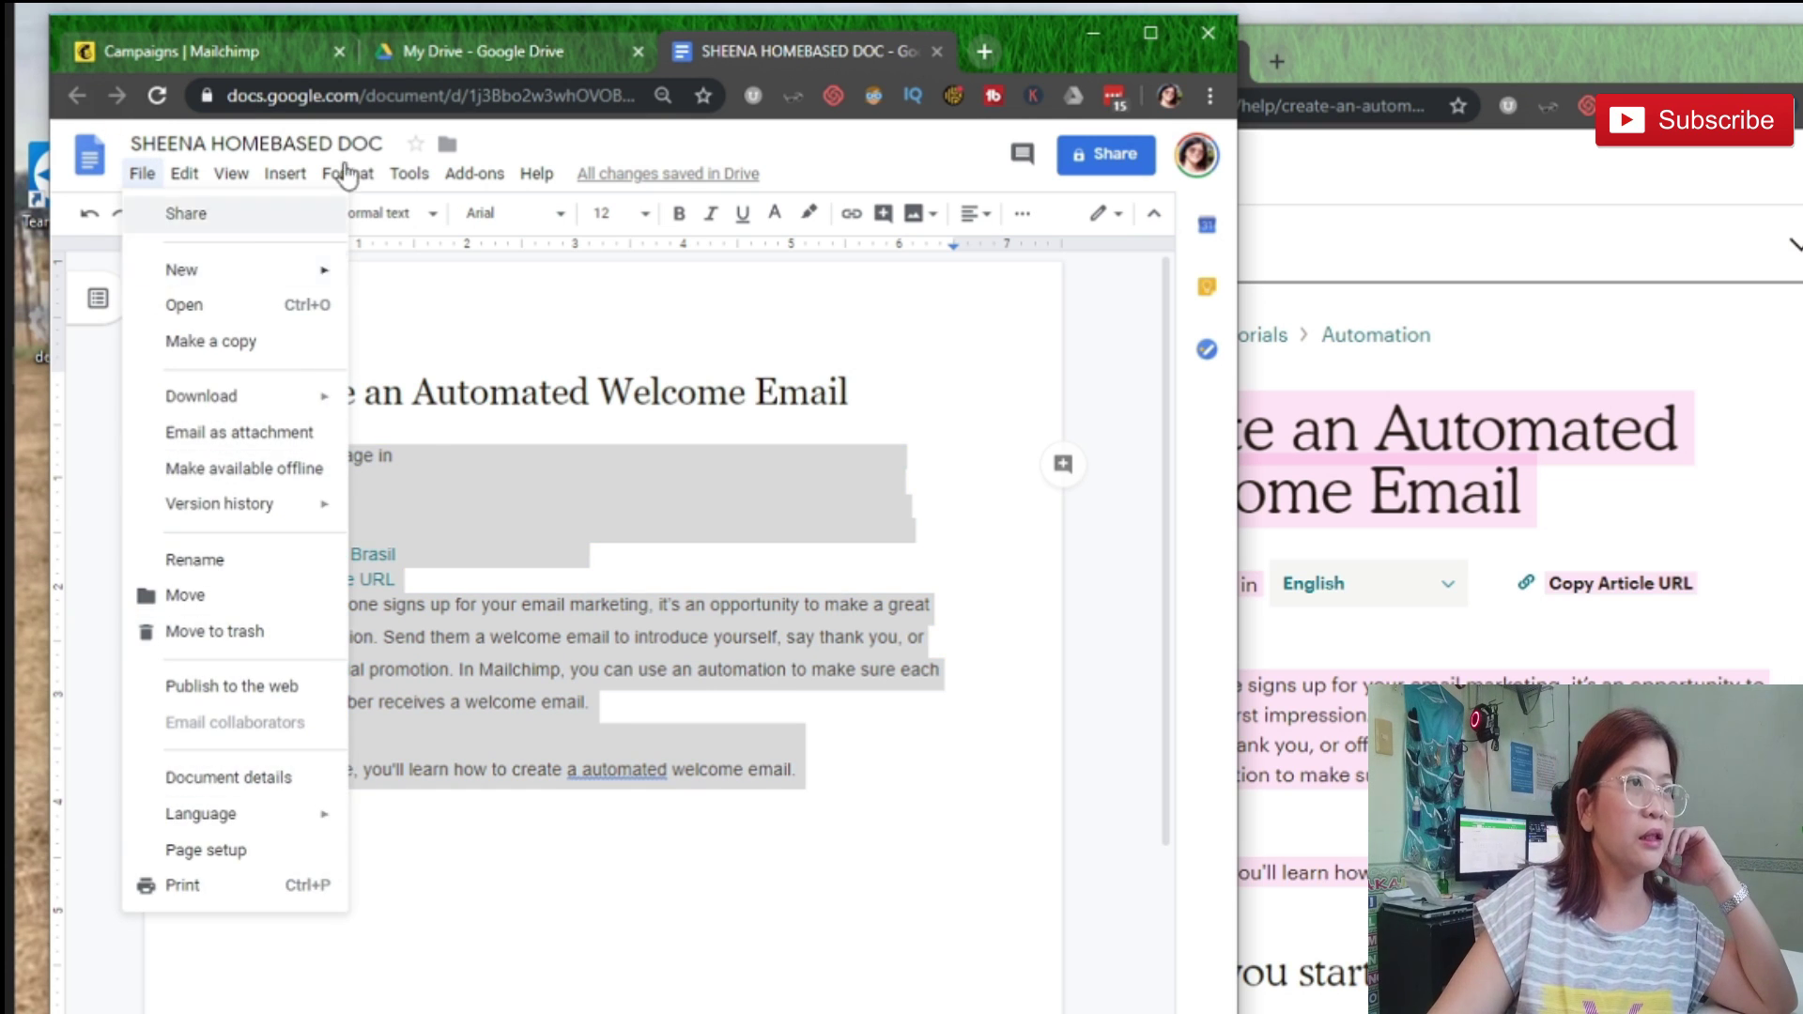
pyautogui.click(473, 50)
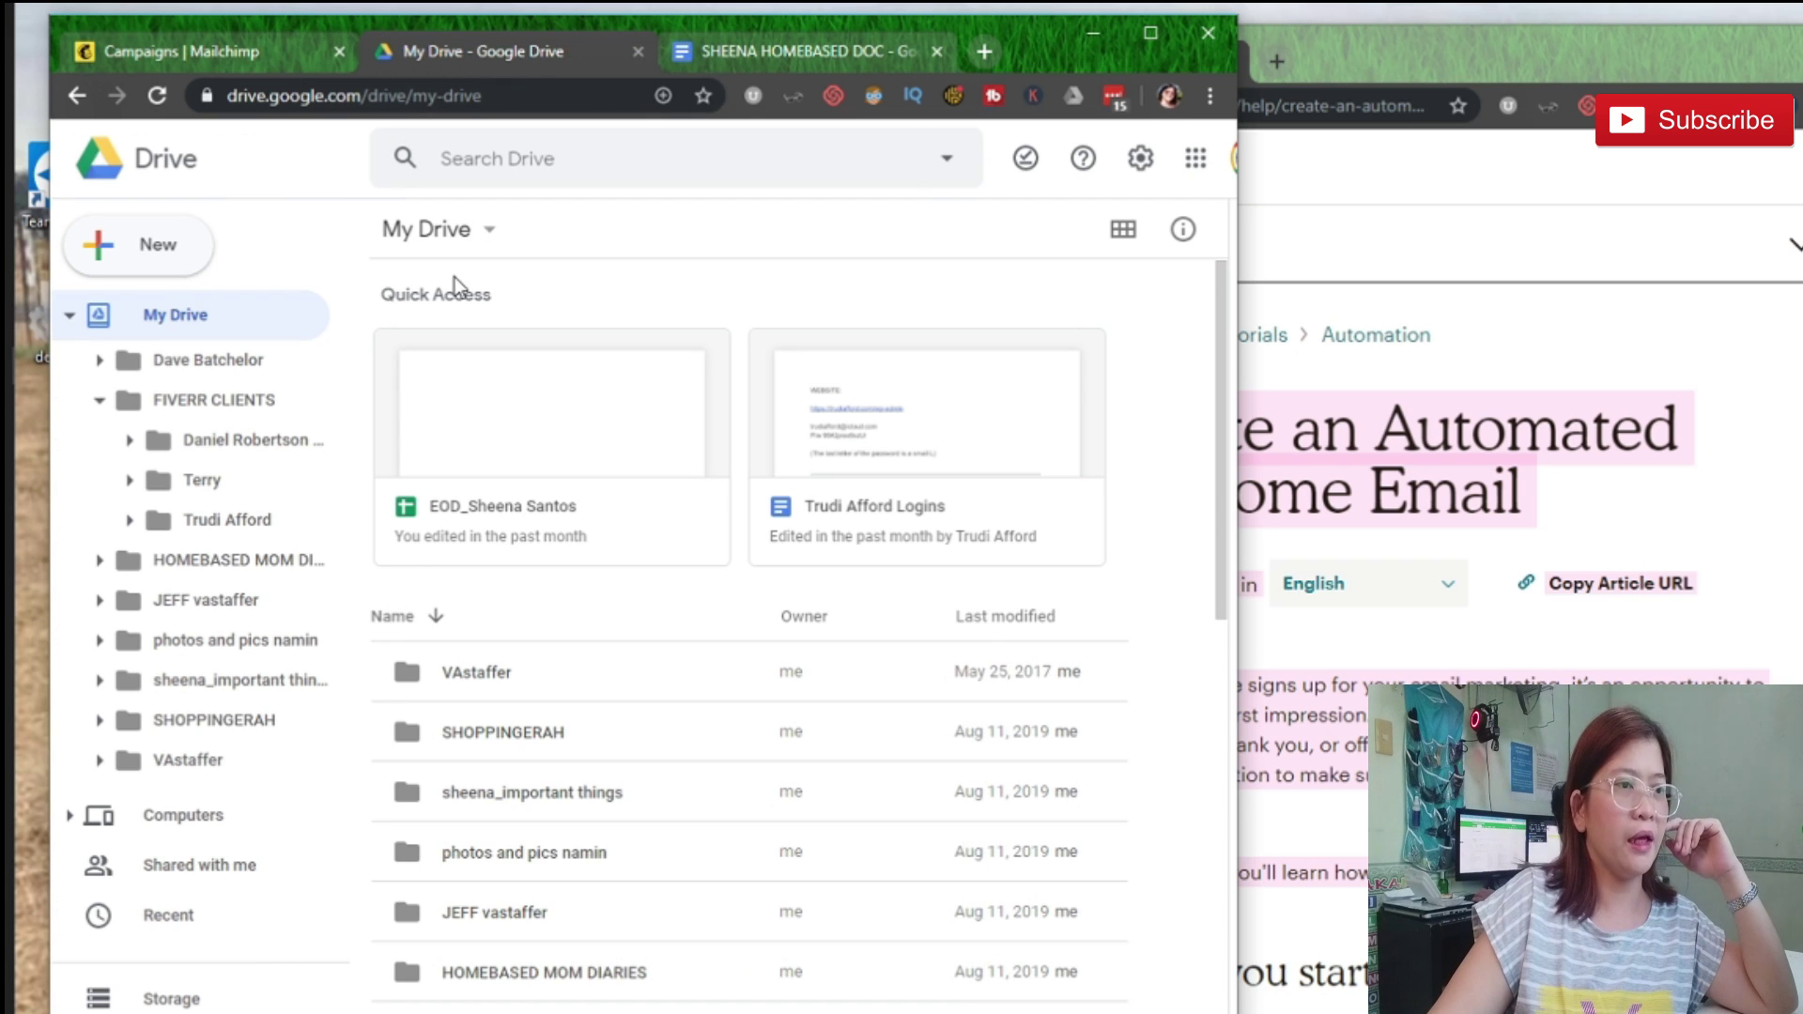
pyautogui.click(783, 54)
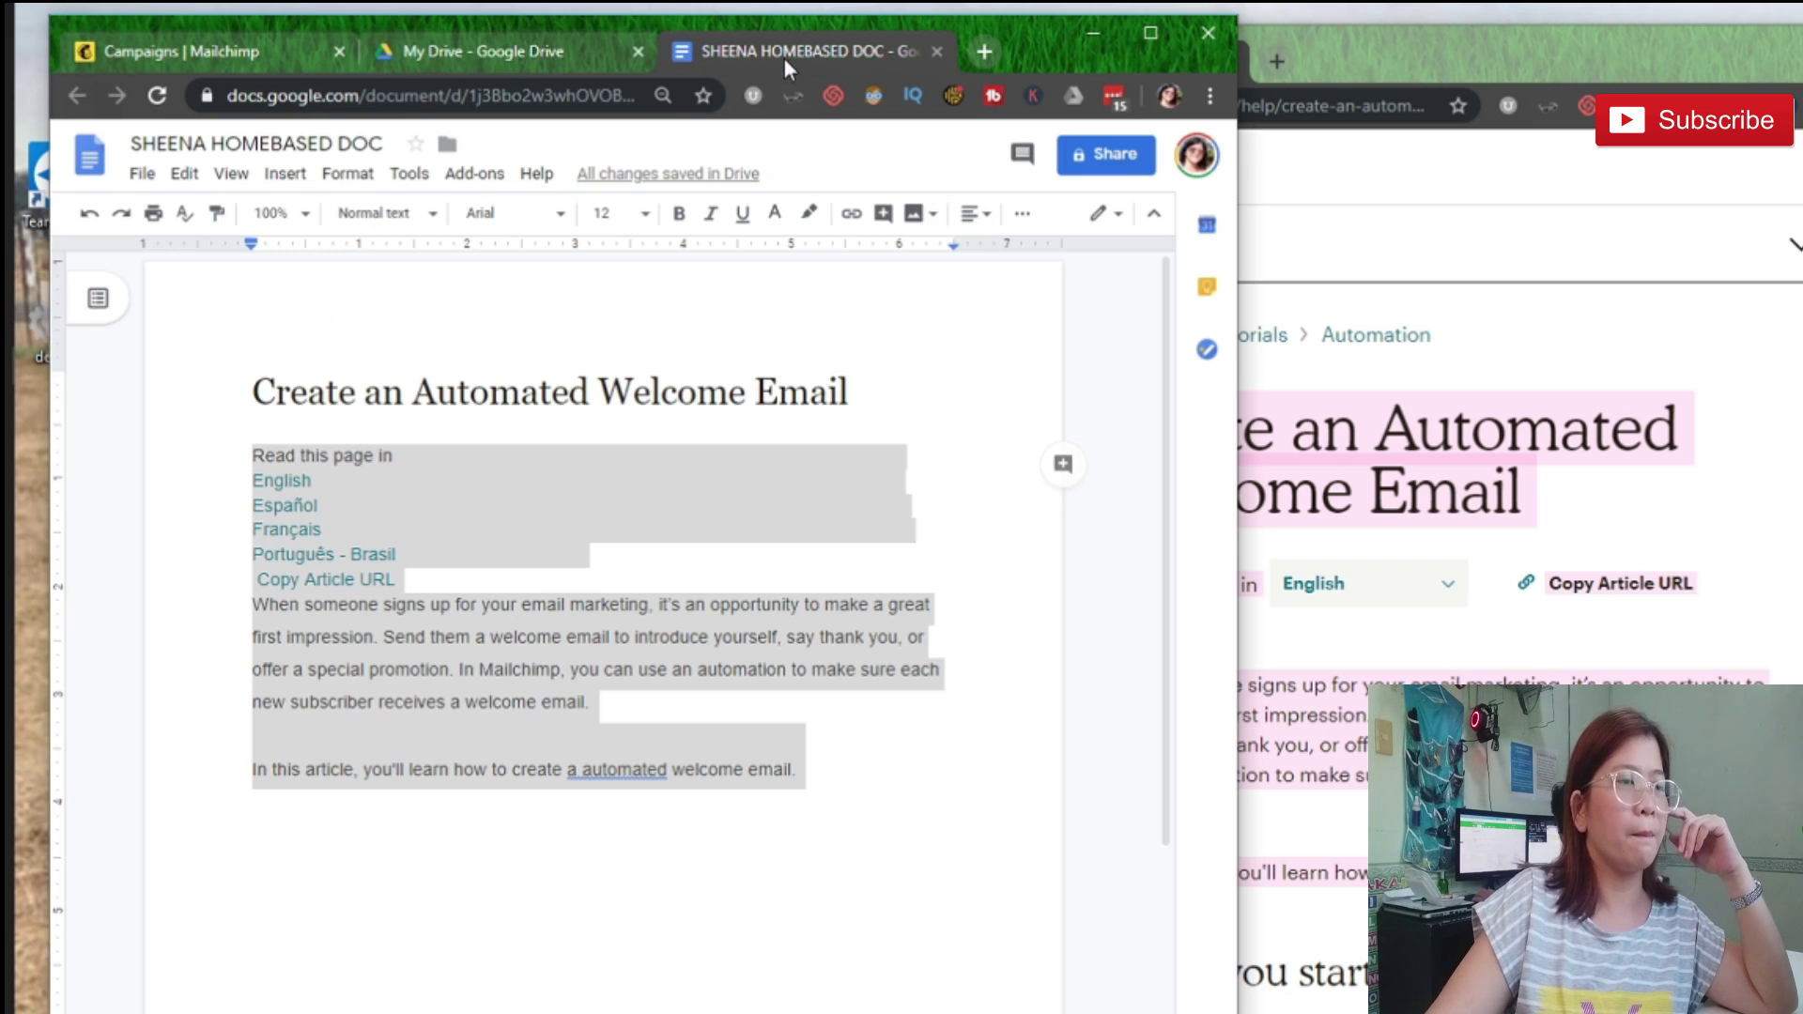
pyautogui.click(144, 179)
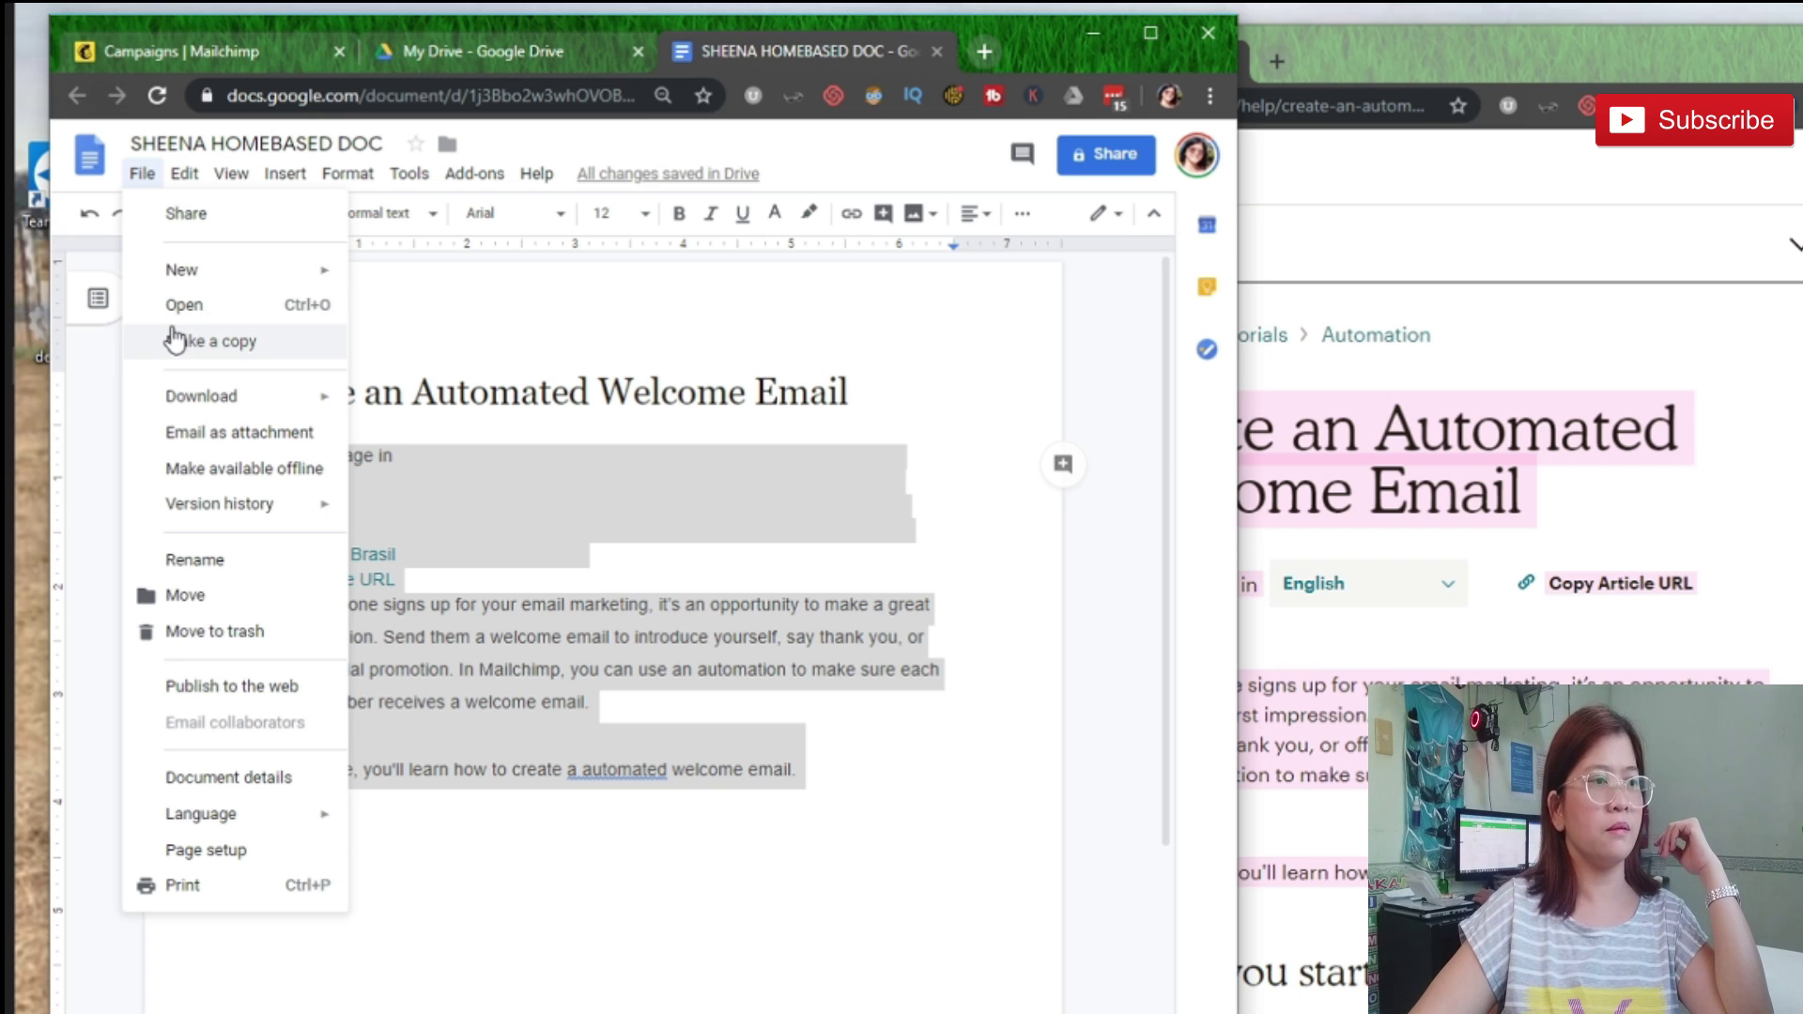
pyautogui.click(812, 530)
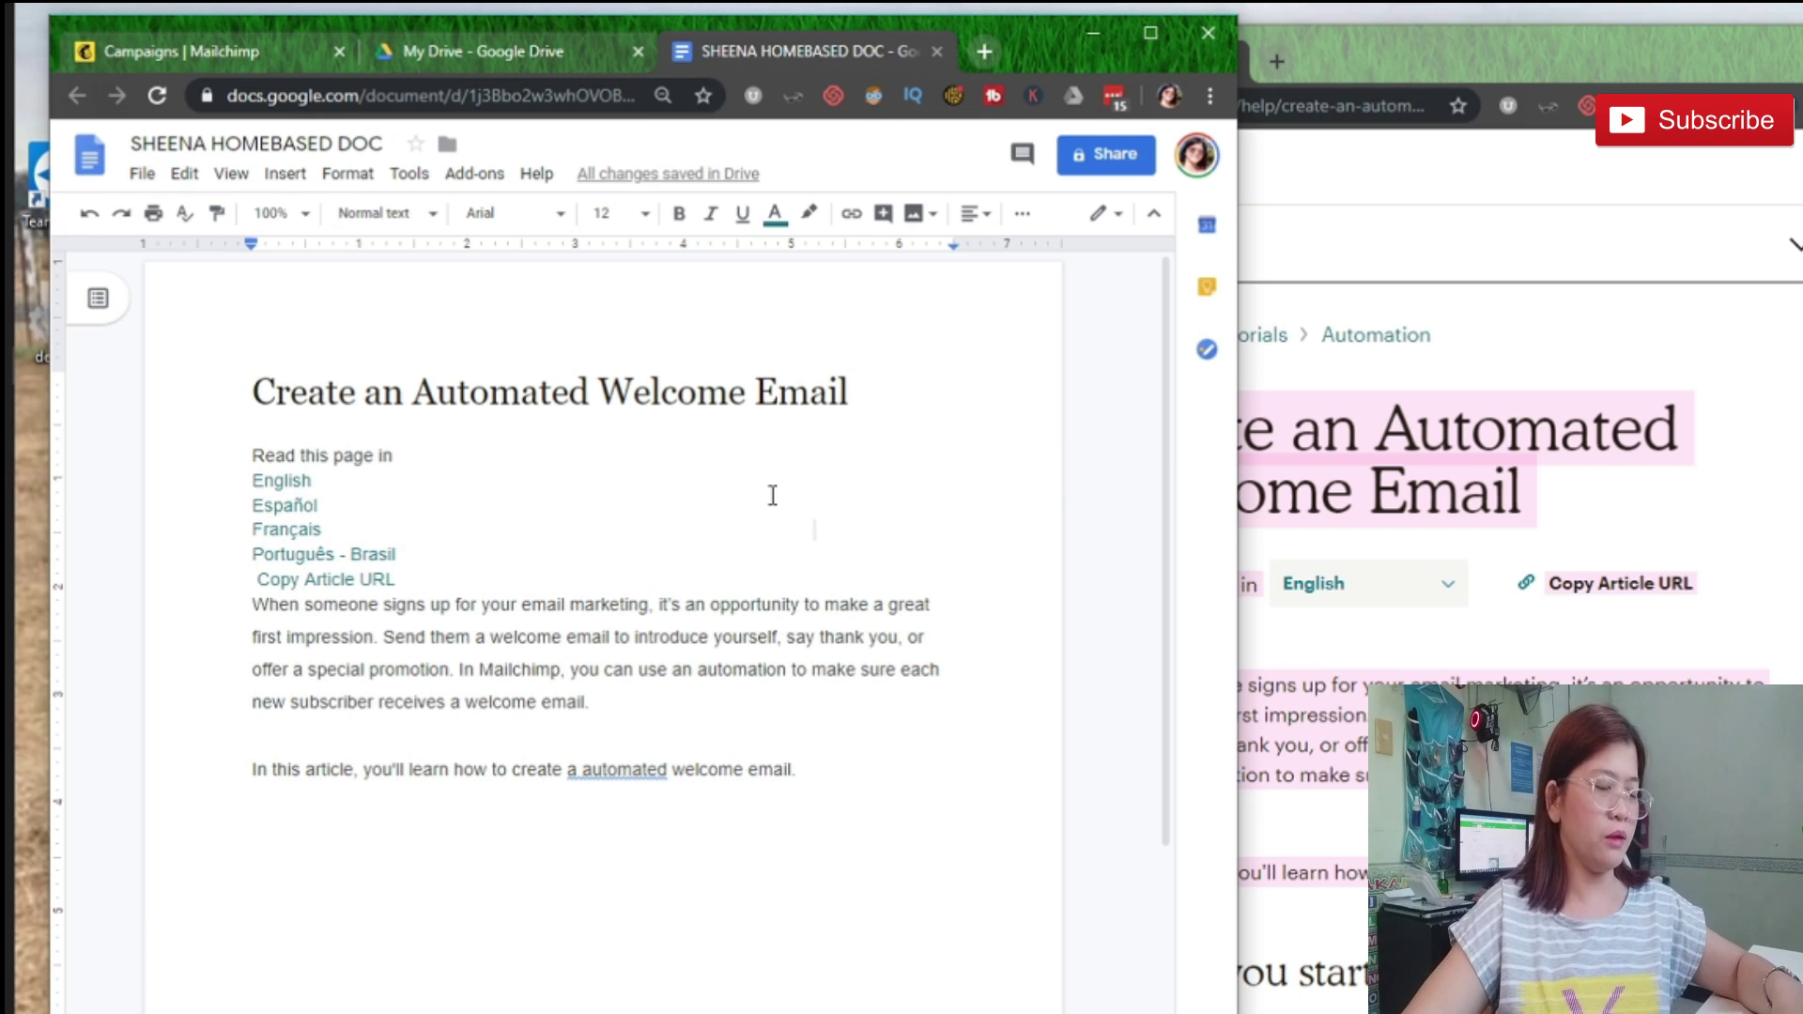
pyautogui.hotkey('ctrl', 'a')
pyautogui.hotkey('ctrl', 'c')
# Step: Delete all pasted text and reposition the Docs and Mailchimp windows beside each other
pyautogui.press('BackSpace')
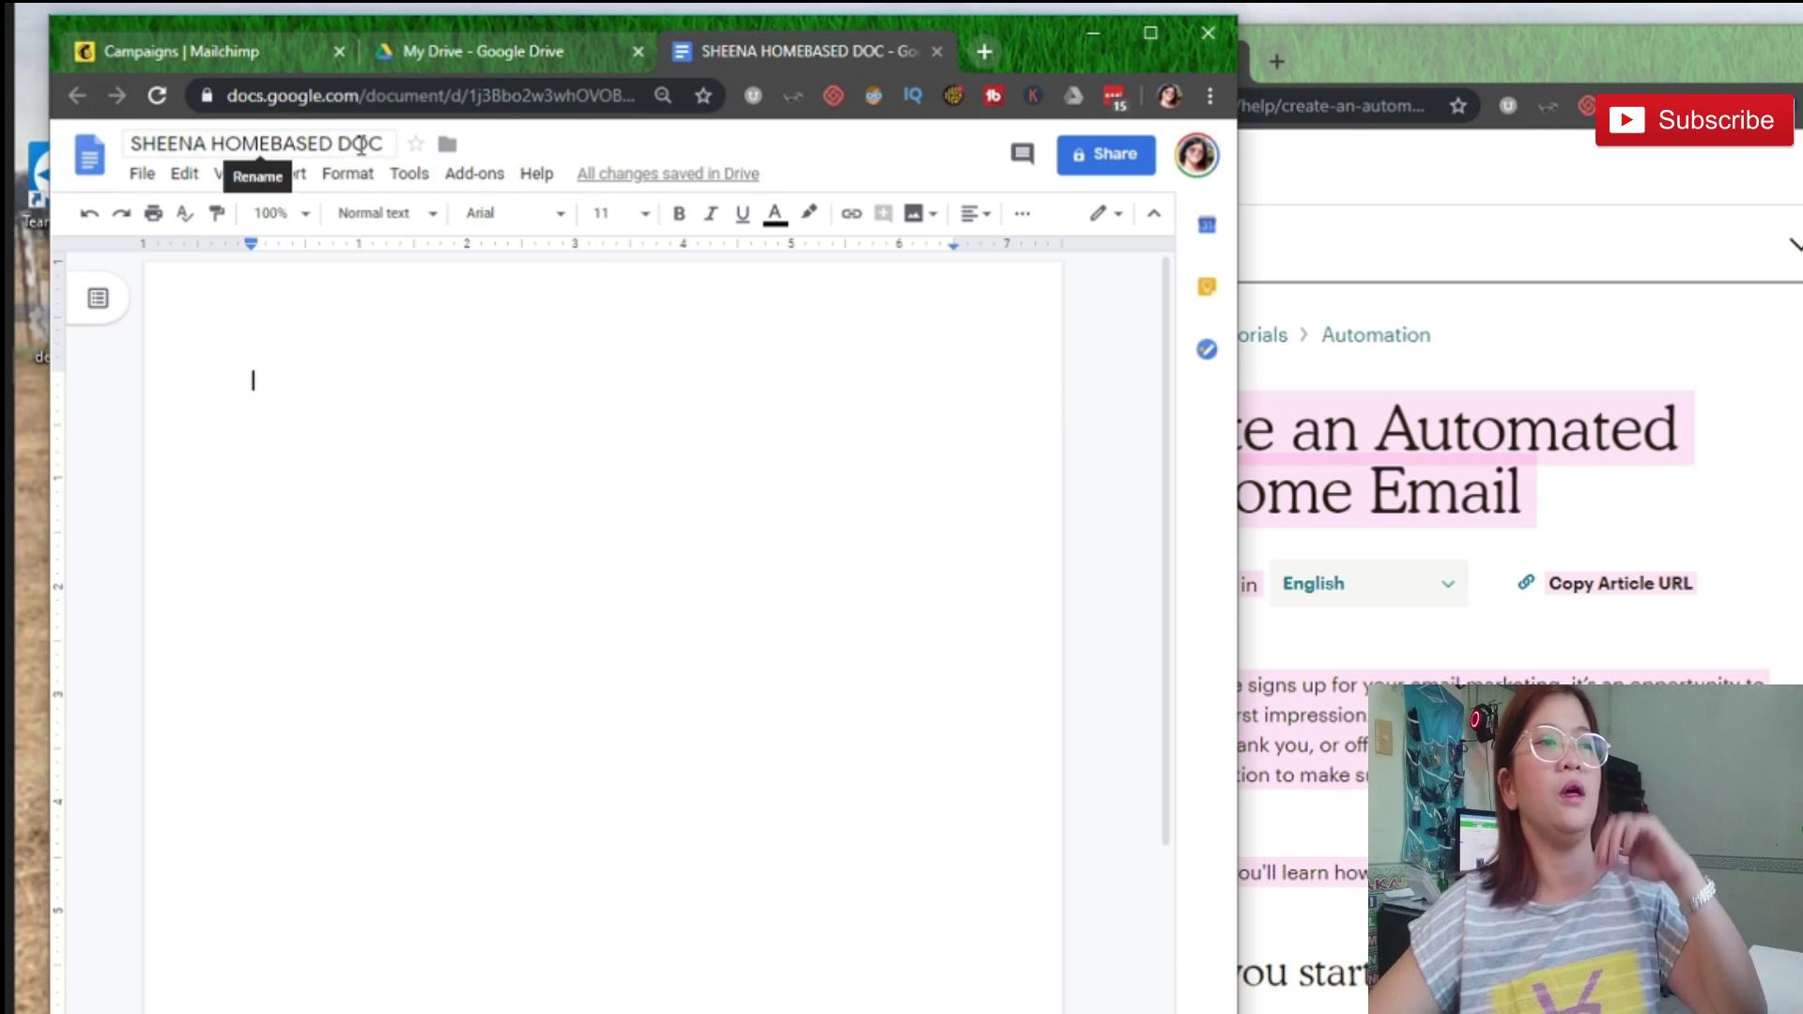
pyautogui.moveTo(1012, 31); pyautogui.dragTo(990, 20)
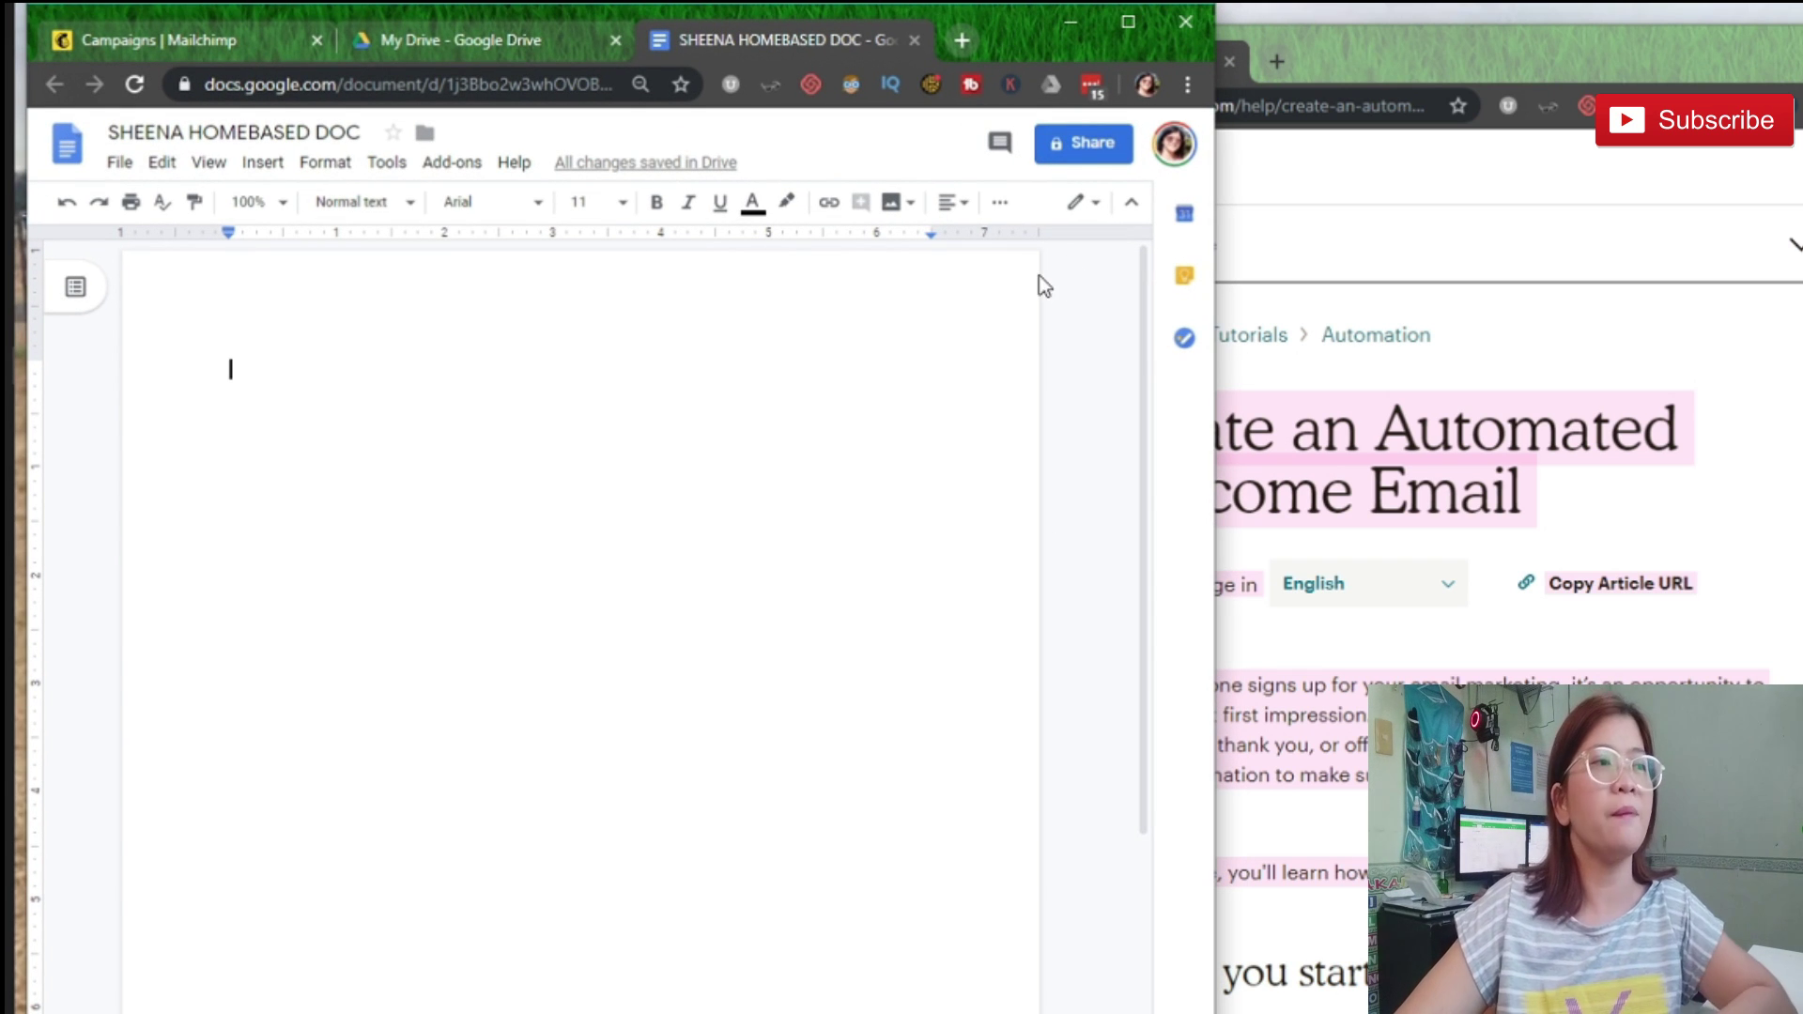
pyautogui.click(1381, 58)
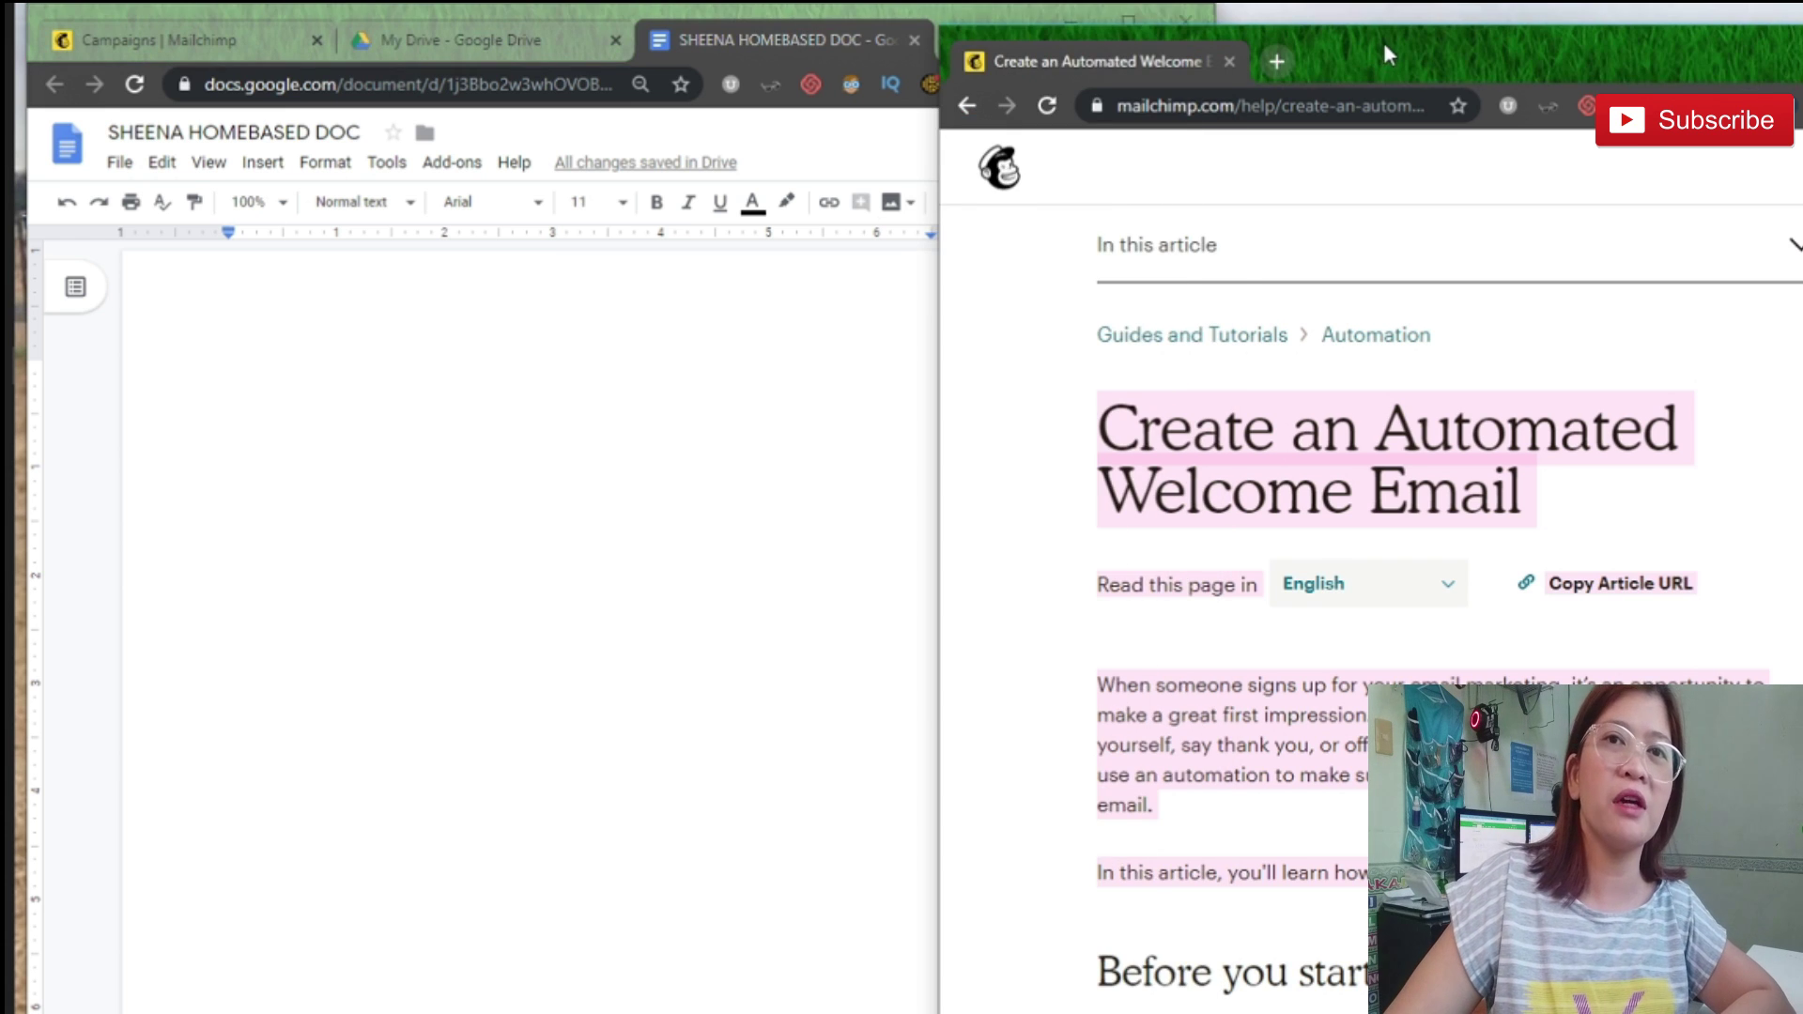
pyautogui.moveTo(1380, 61); pyautogui.dragTo(1389, 52)
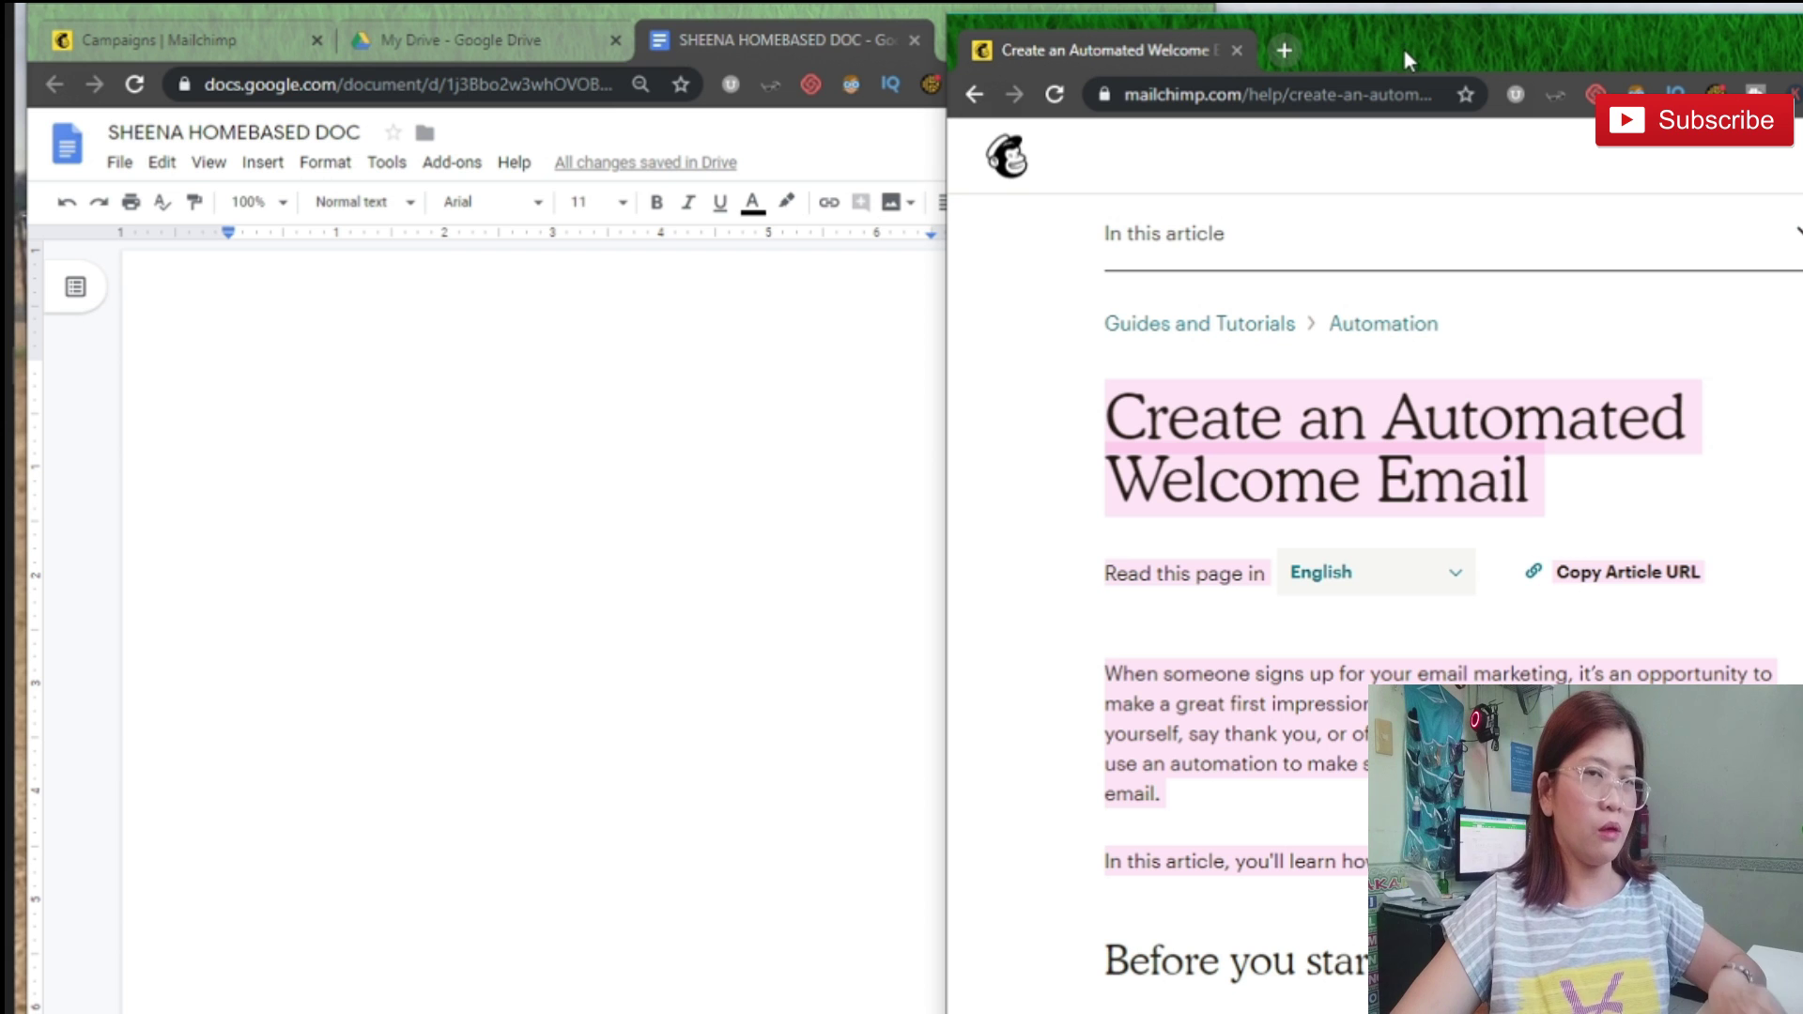
pyautogui.click(669, 411)
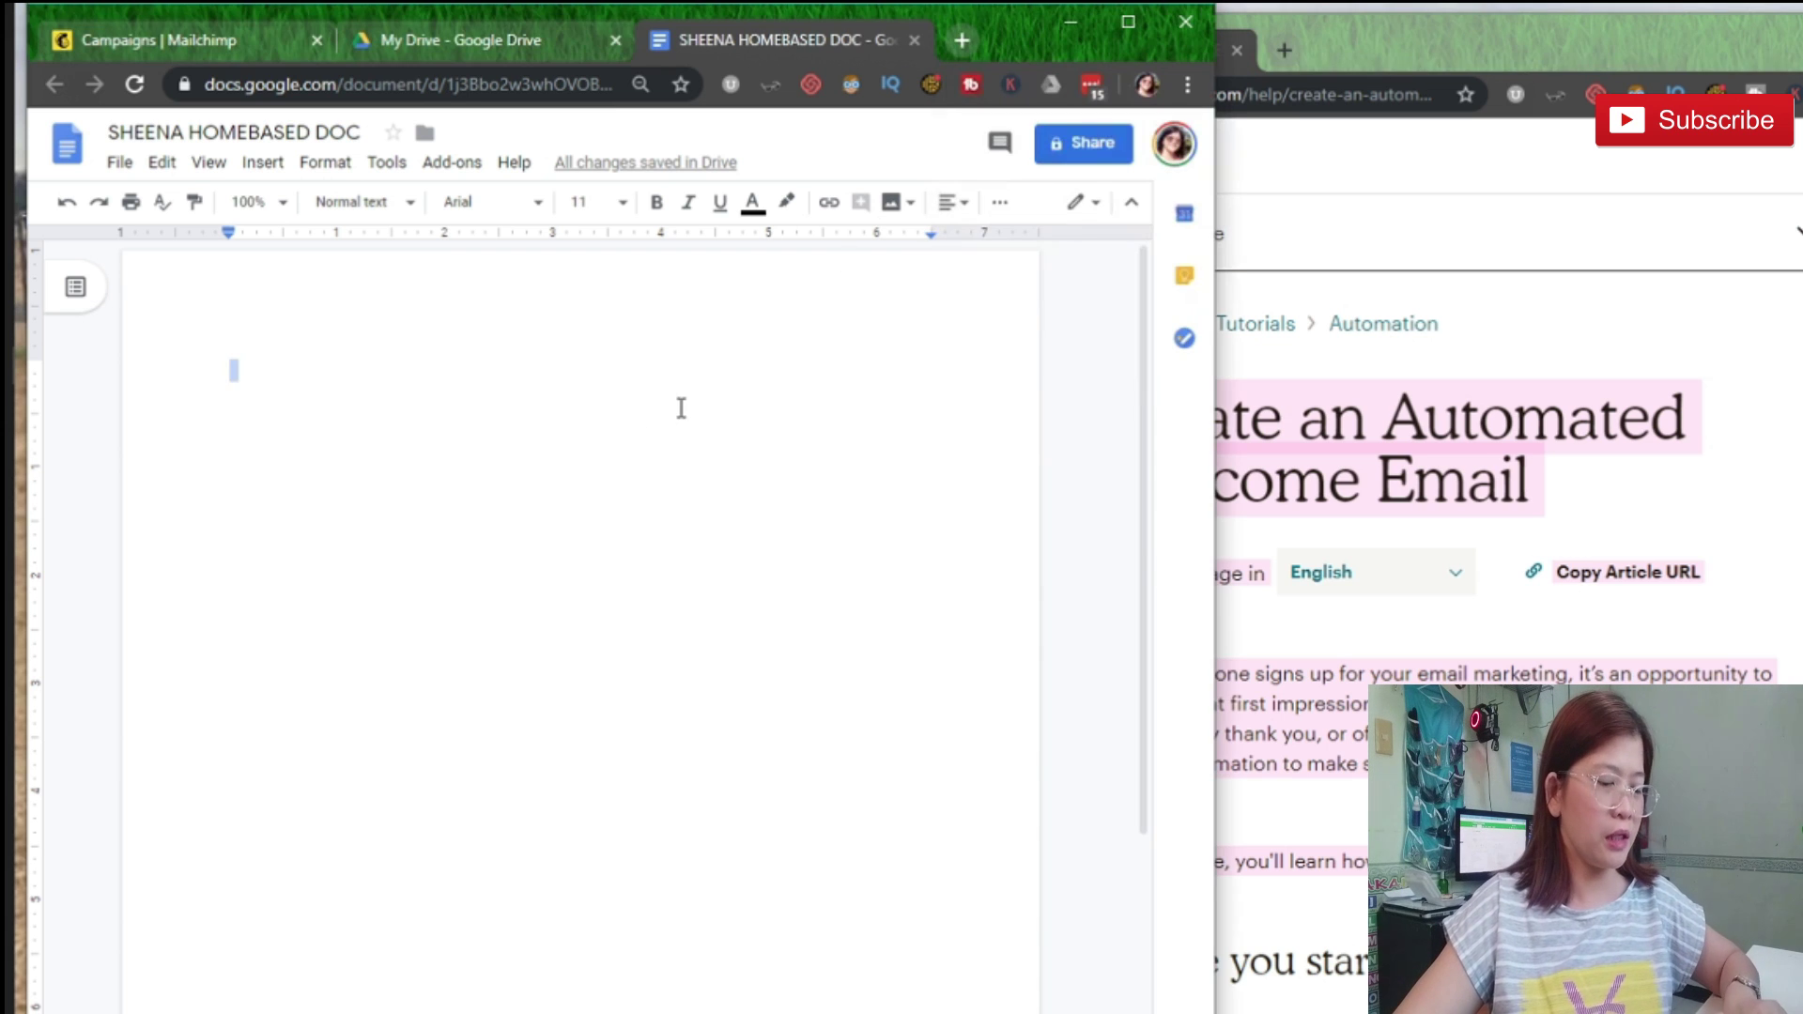
# Step: Paste the 'Create an Automated Welcome Email' article again and select its heading and next line
pyautogui.hotkey('ctrl', 'v')
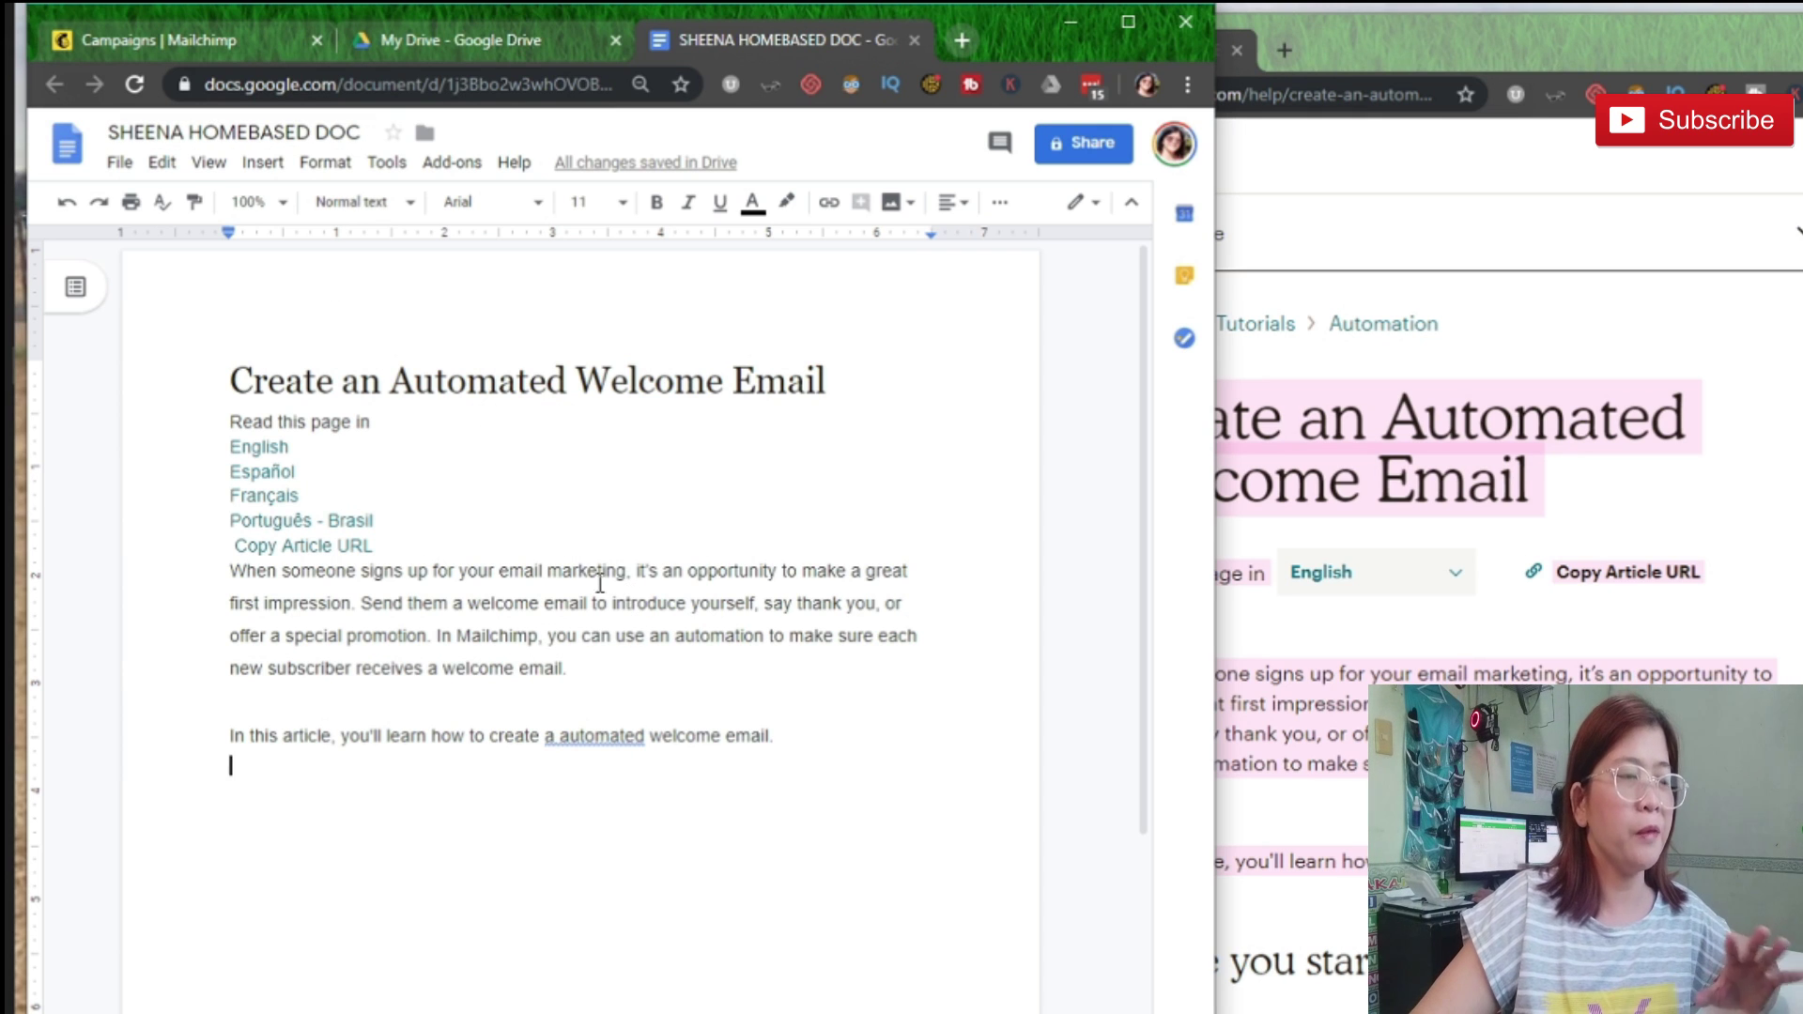
pyautogui.moveTo(207, 389); pyautogui.dragTo(869, 376)
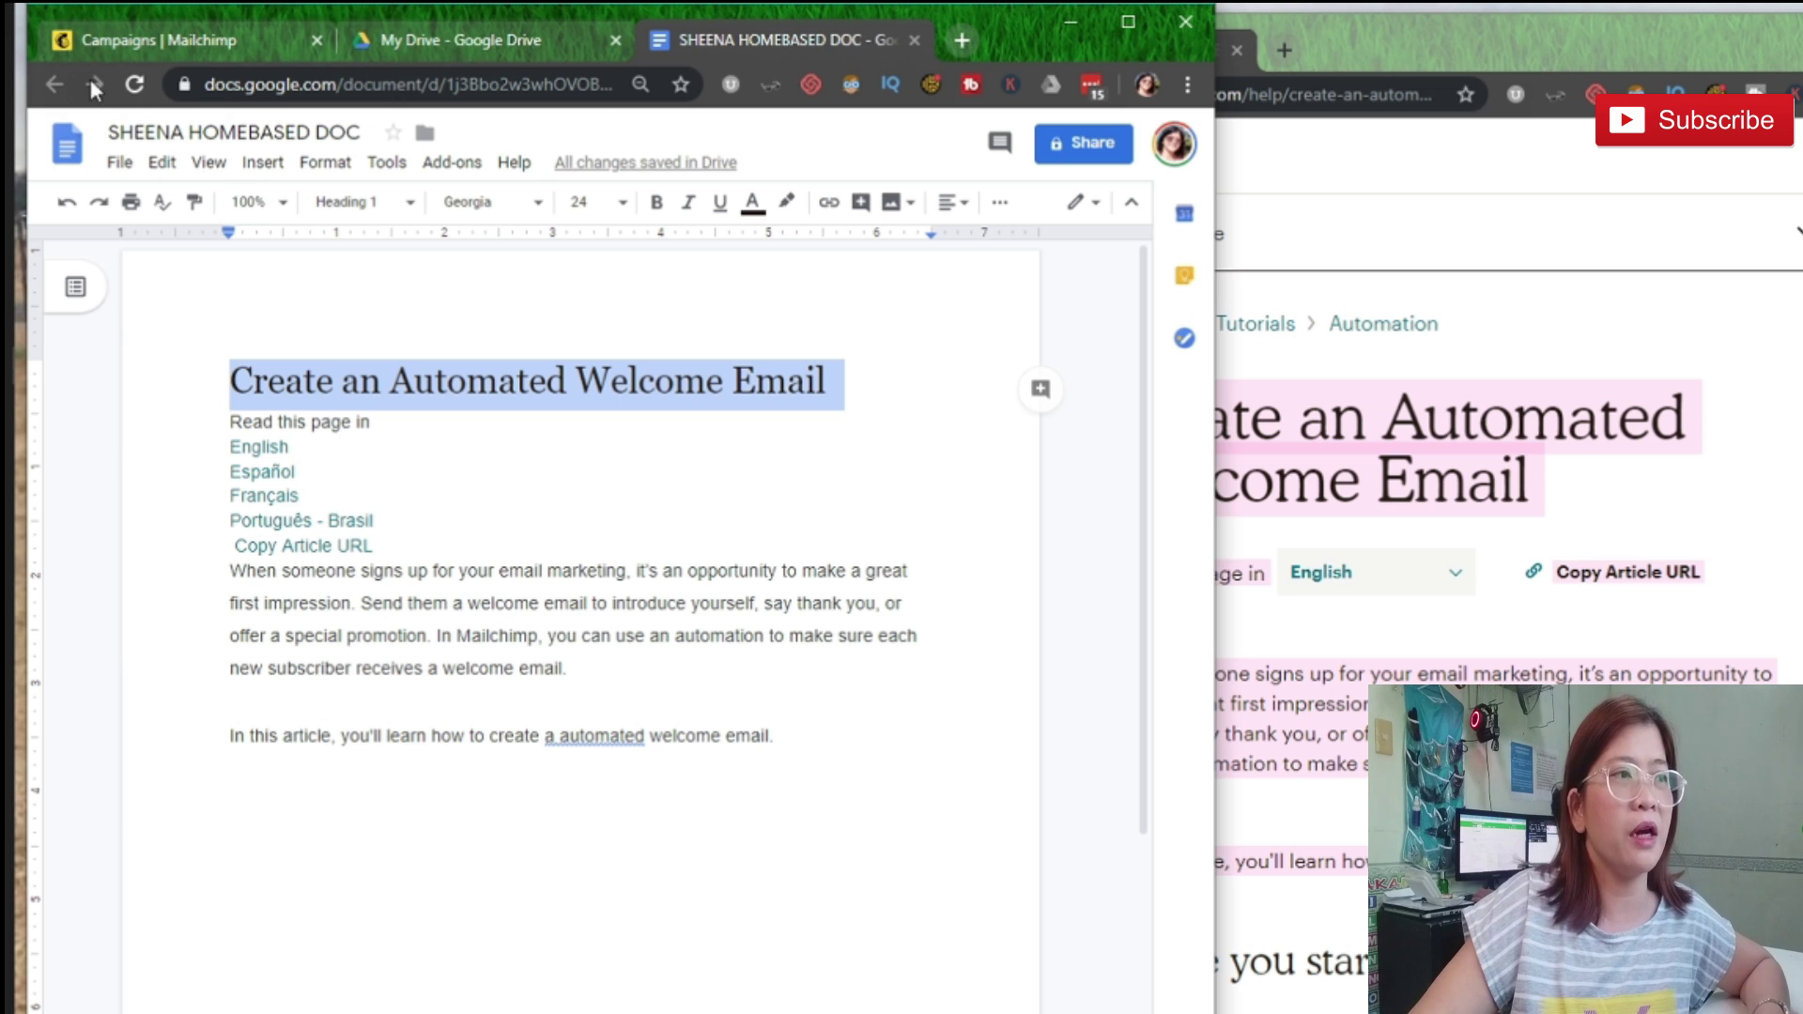
pyautogui.click(757, 470)
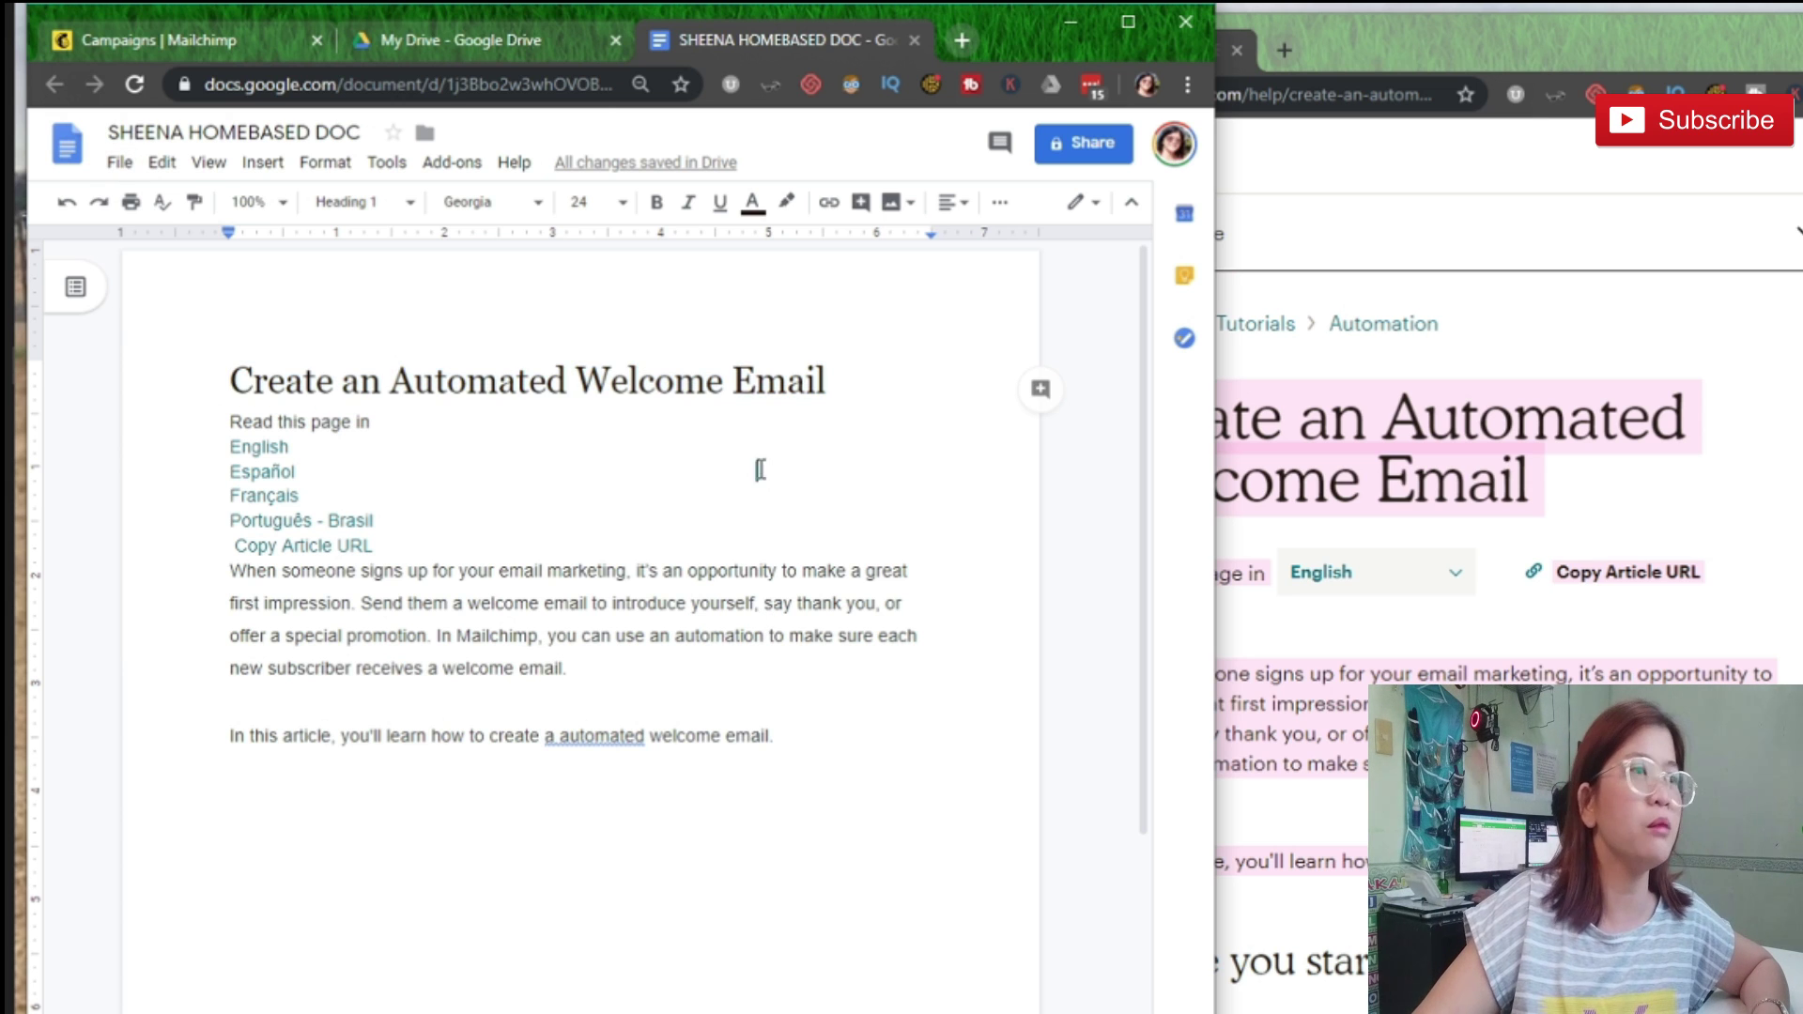
pyautogui.moveTo(240, 380); pyautogui.dragTo(797, 430)
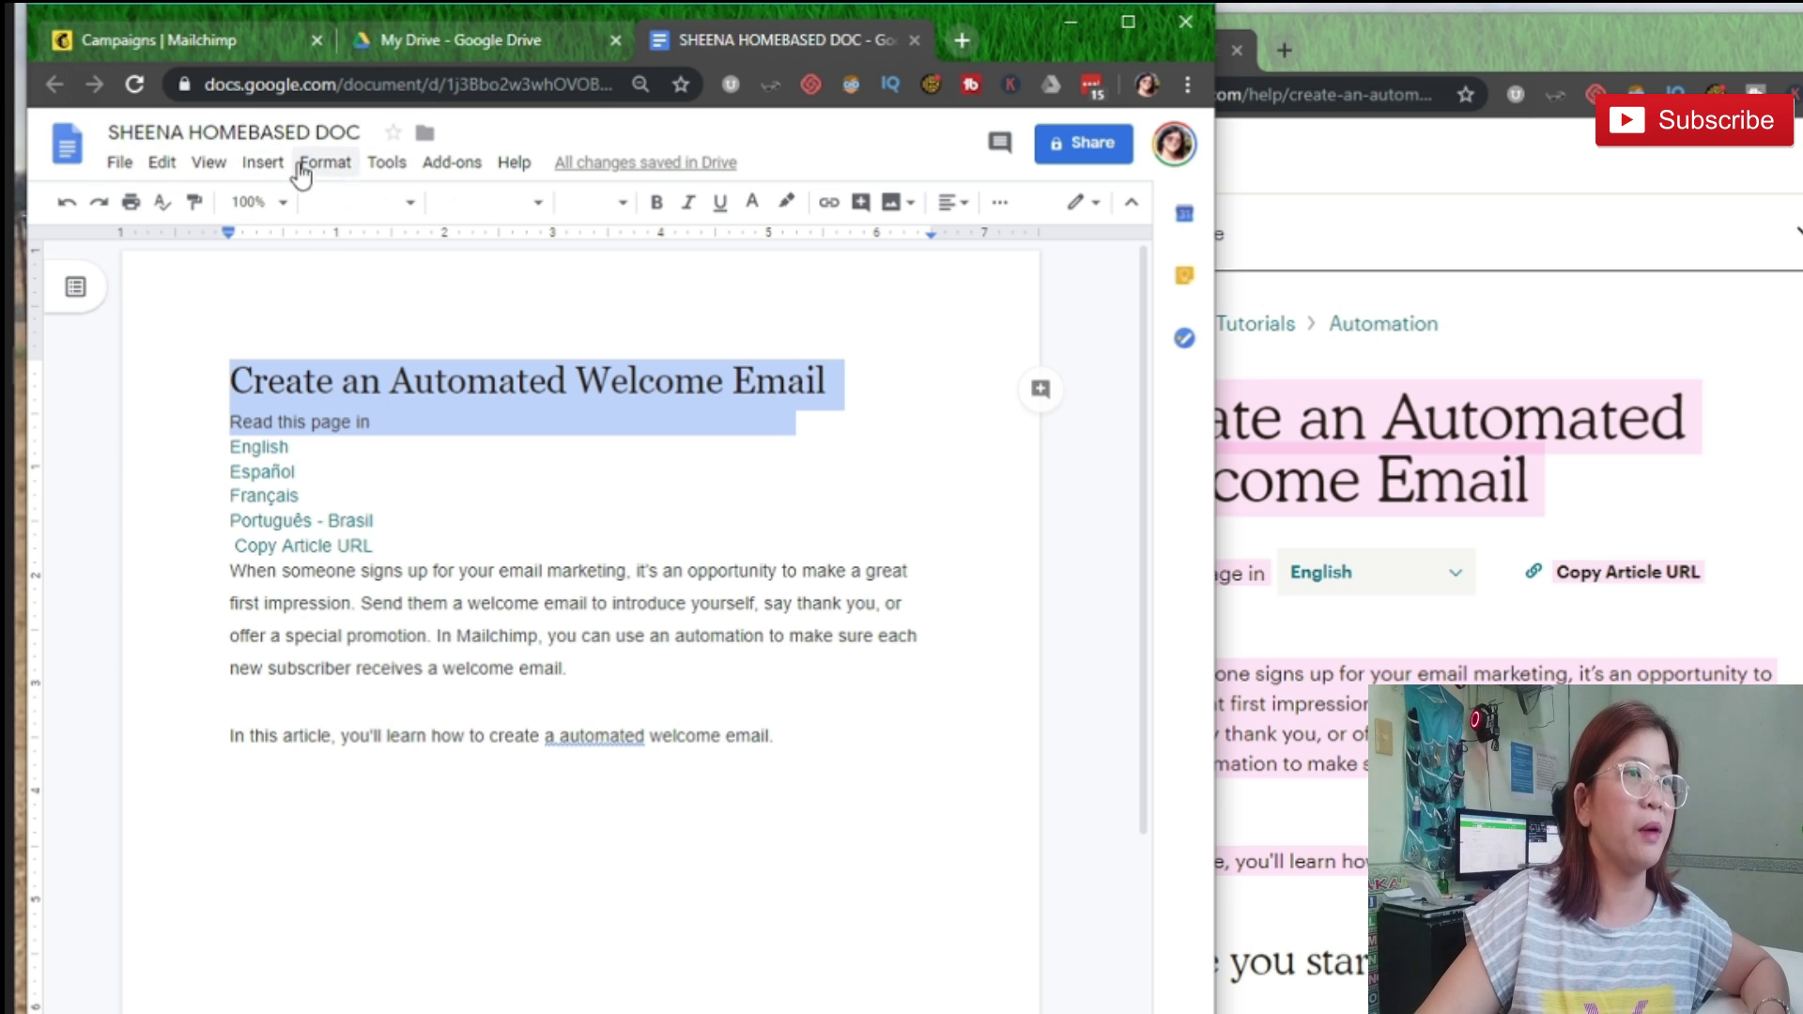
pyautogui.click(339, 168)
pyautogui.moveTo(120, 161)
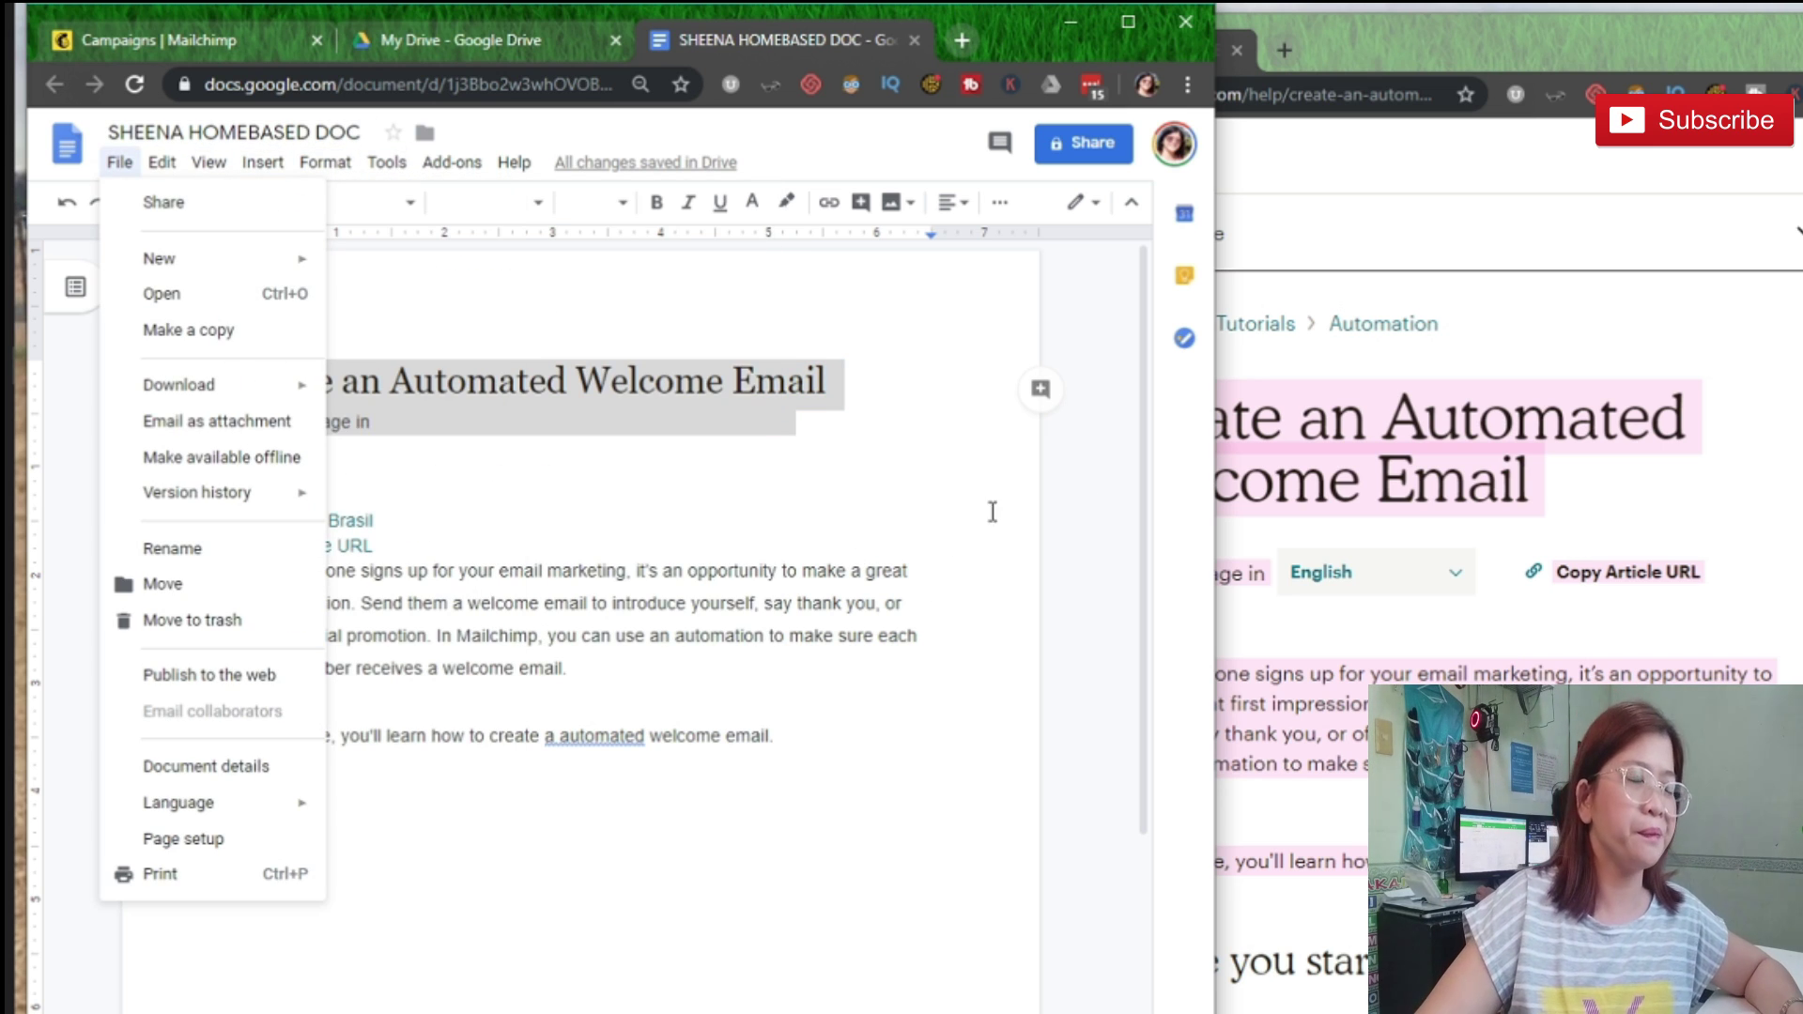
pyautogui.click(925, 345)
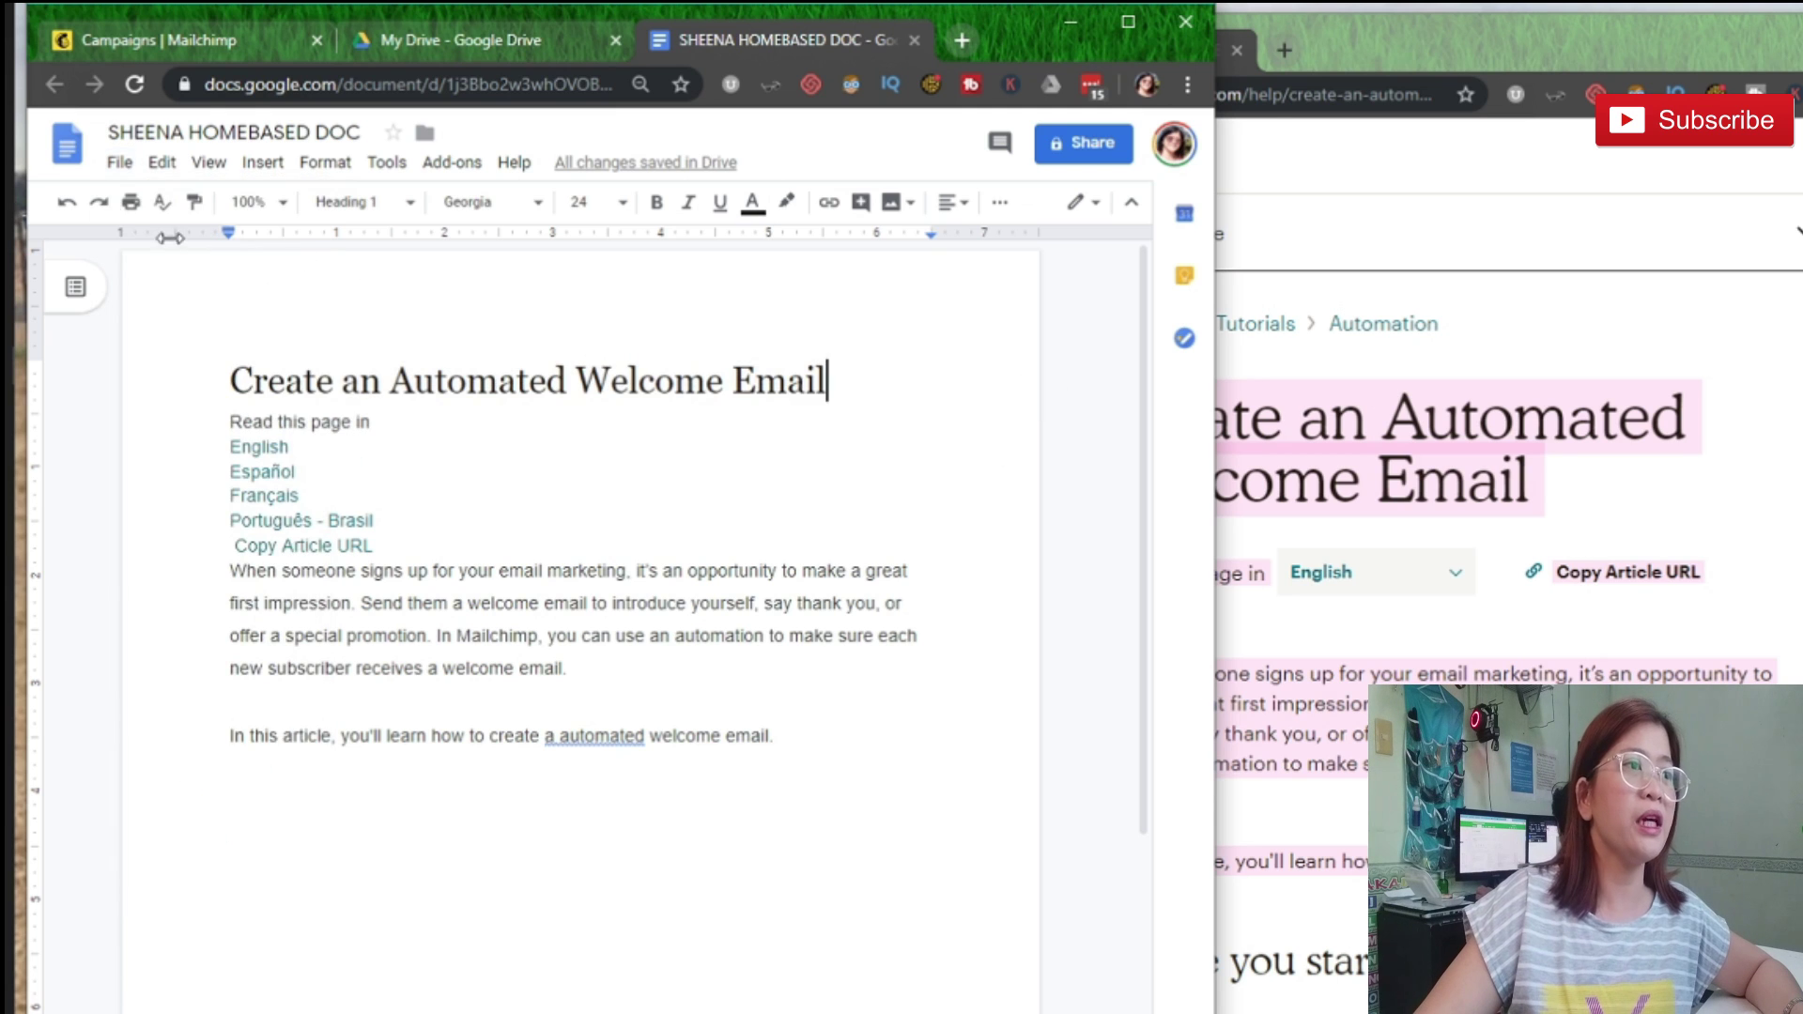
pyautogui.click(119, 163)
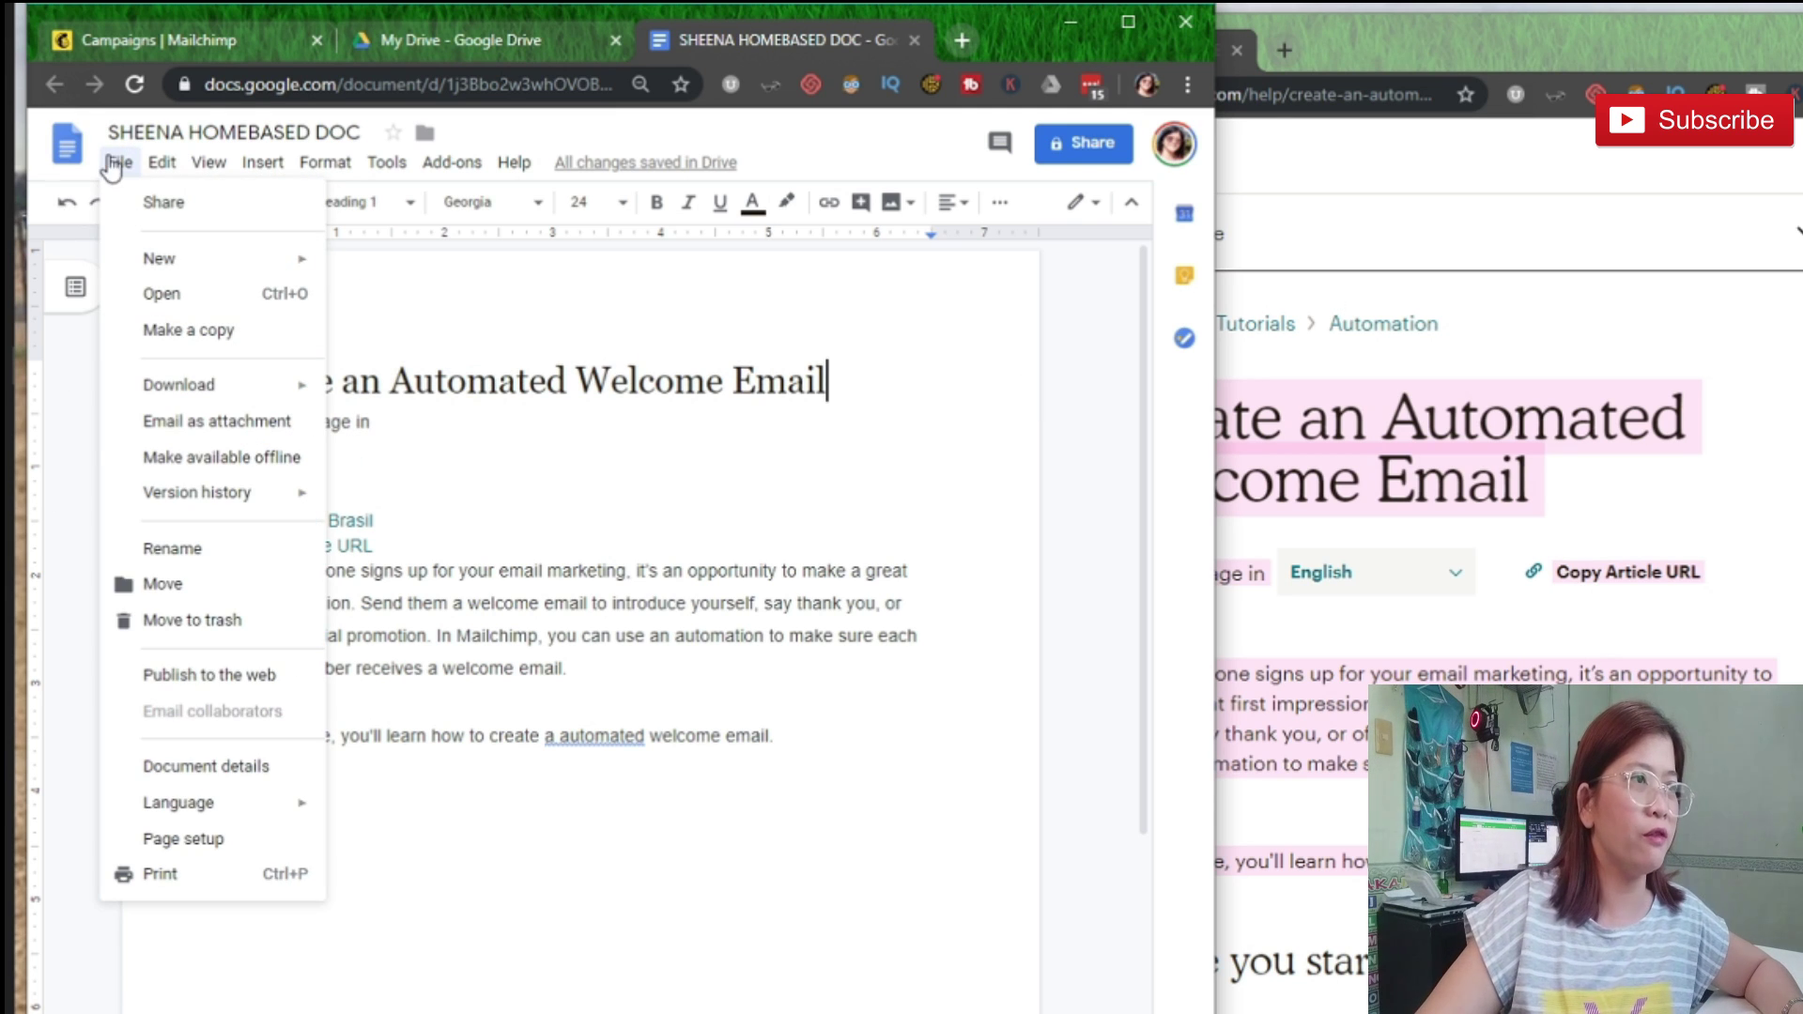
pyautogui.click(161, 293)
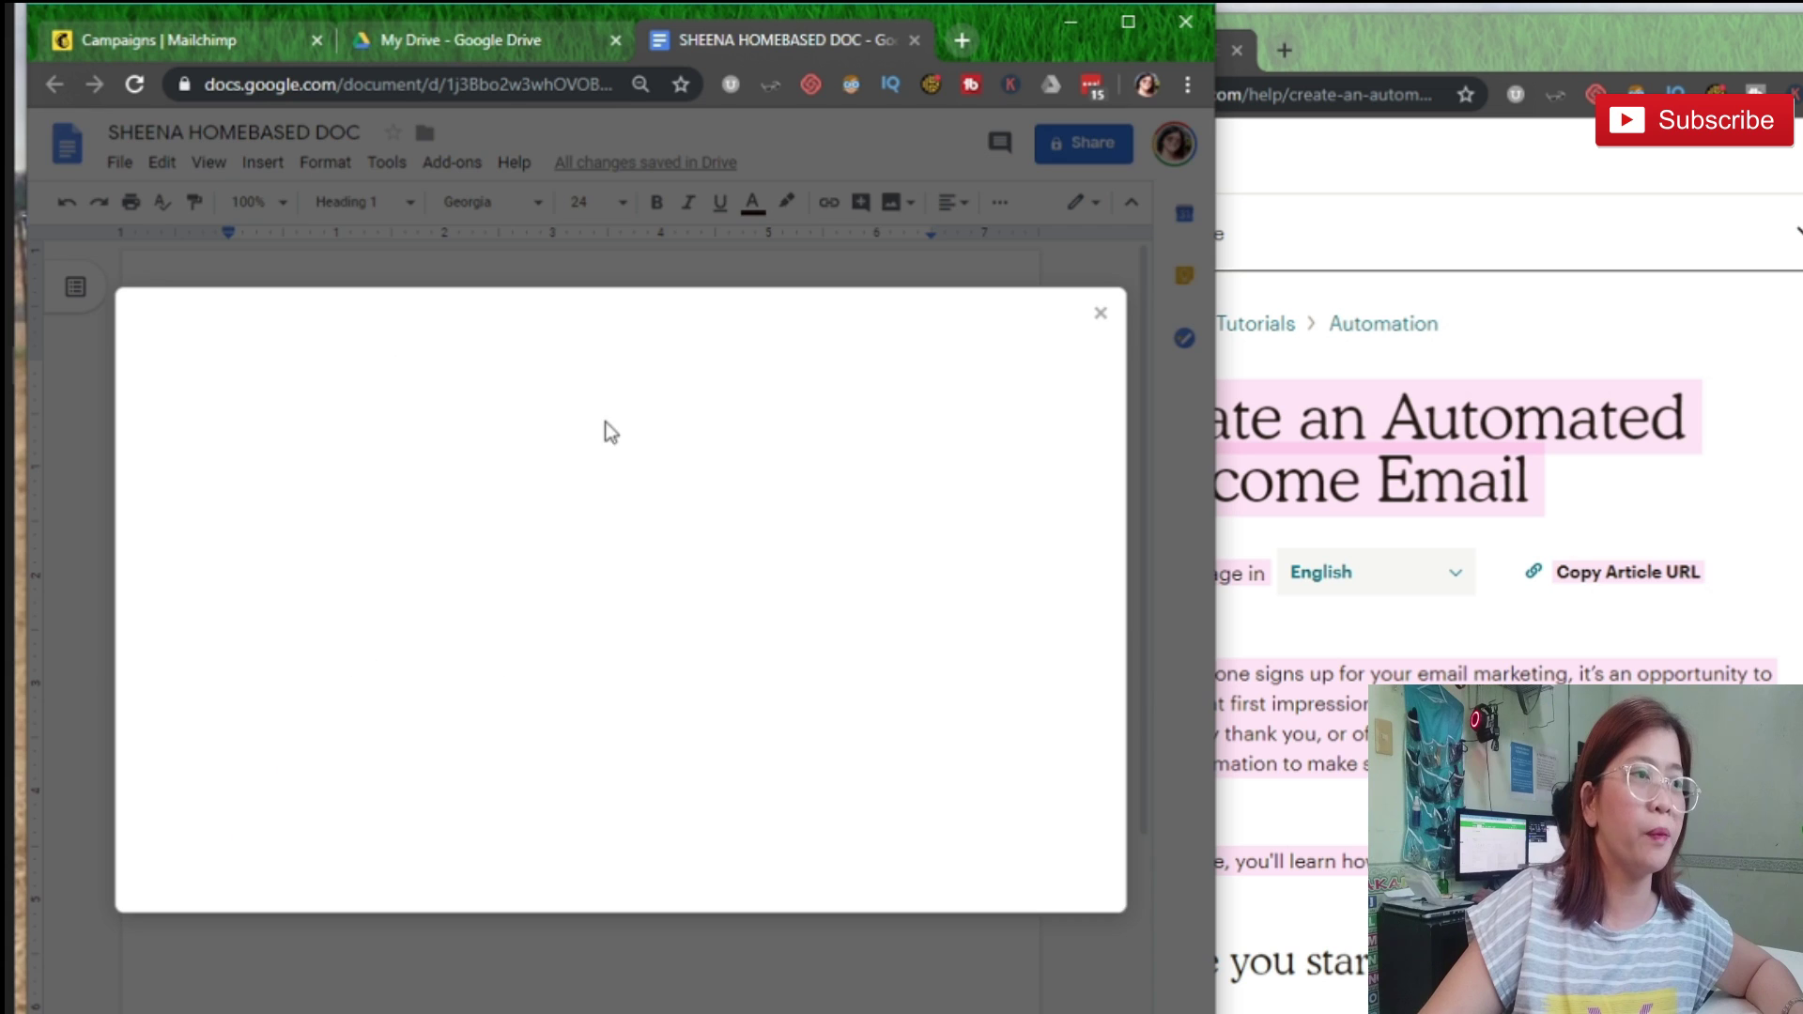
pyautogui.click(631, 377)
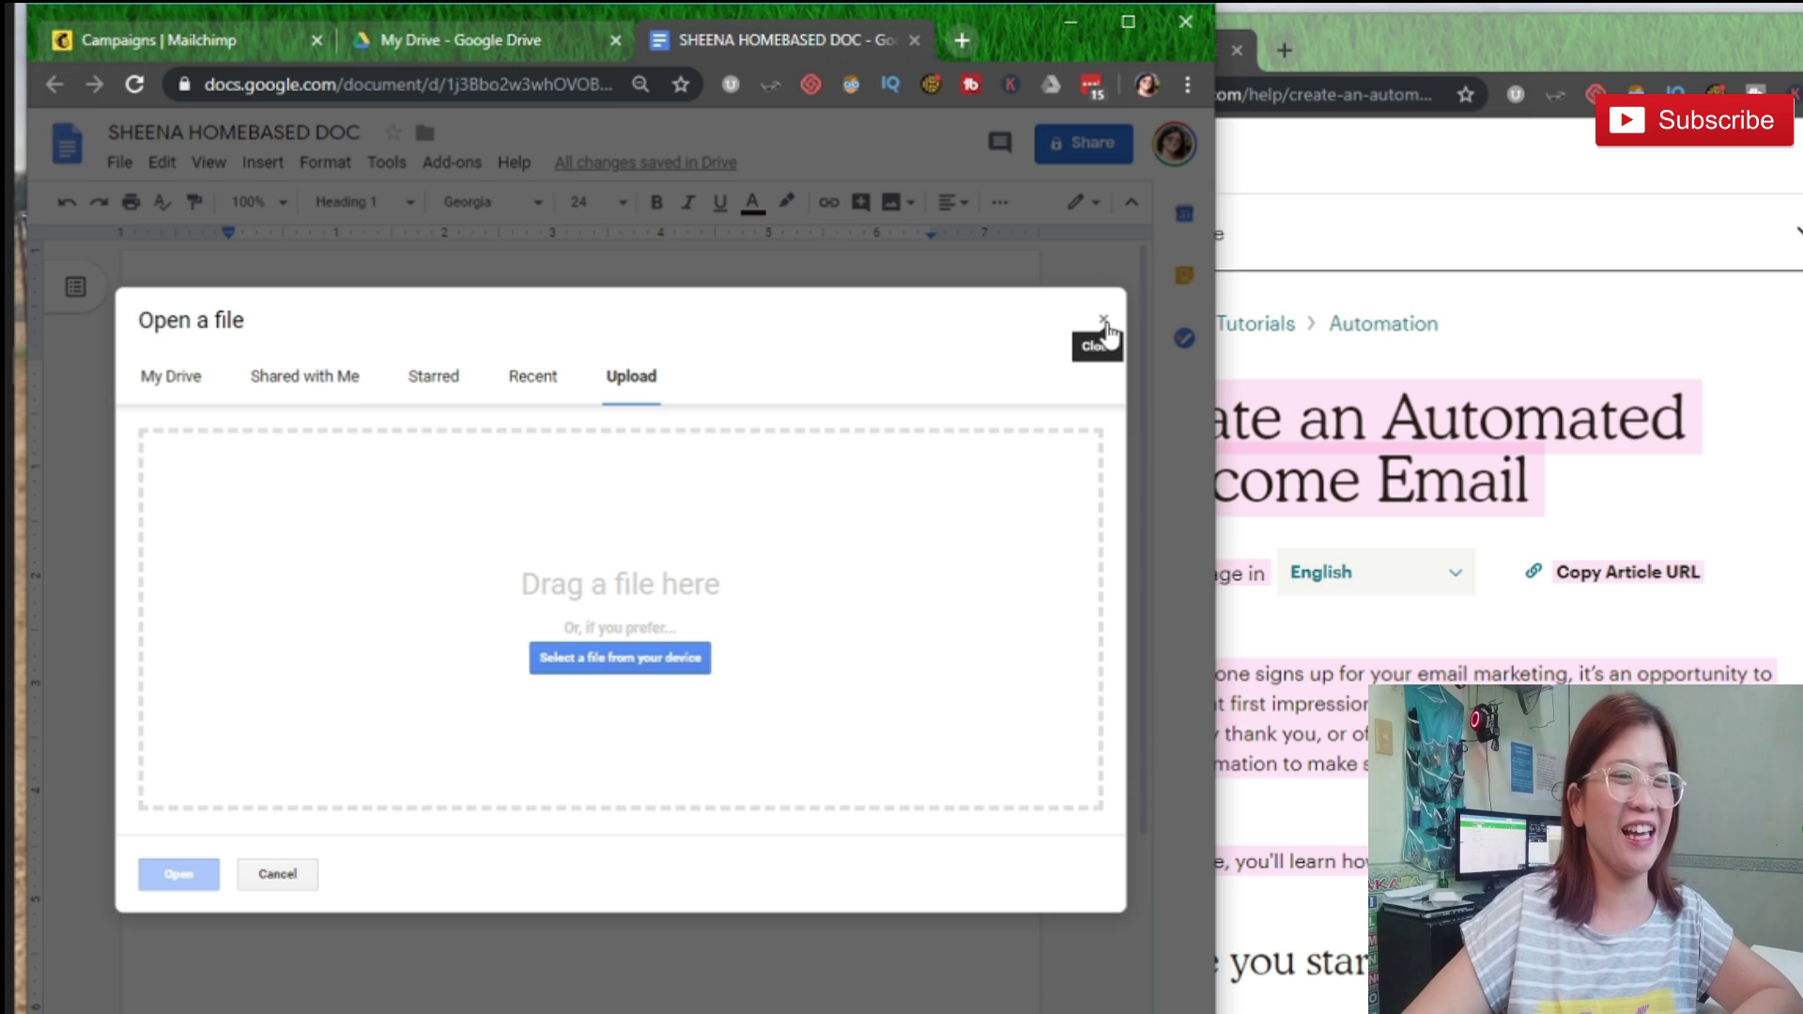
pyautogui.click(646, 662)
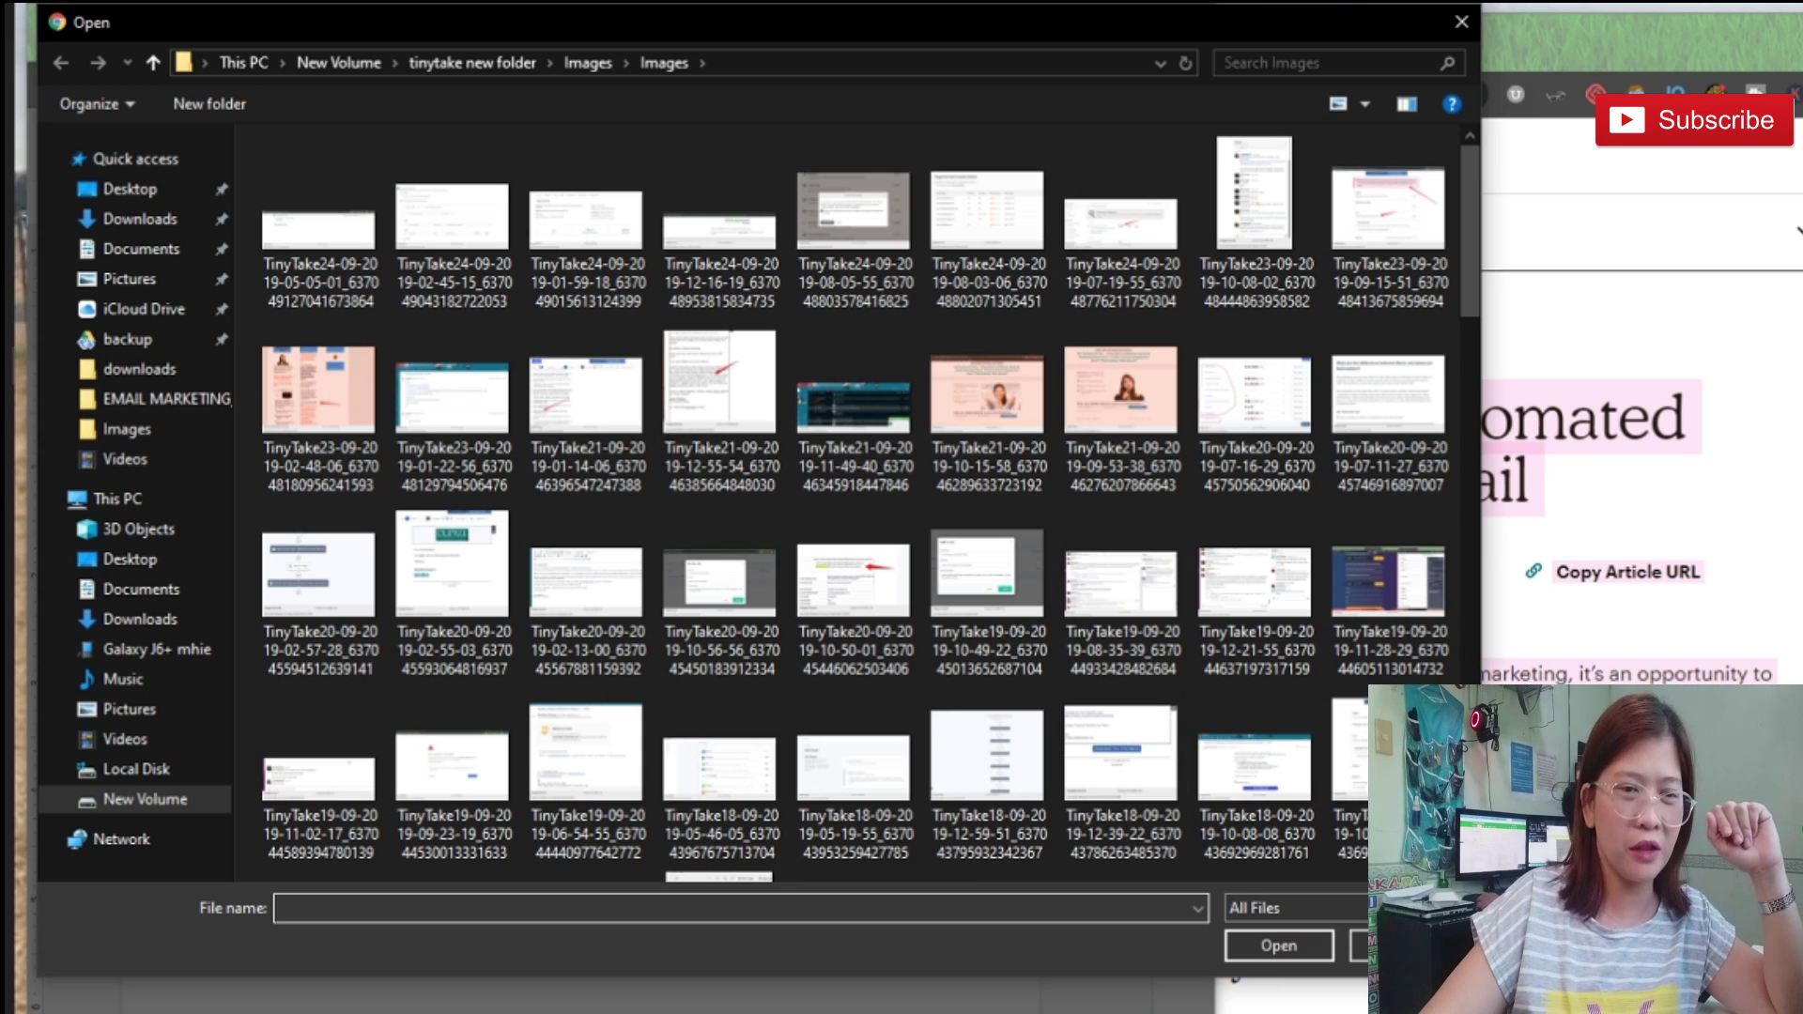
pyautogui.press('Escape')
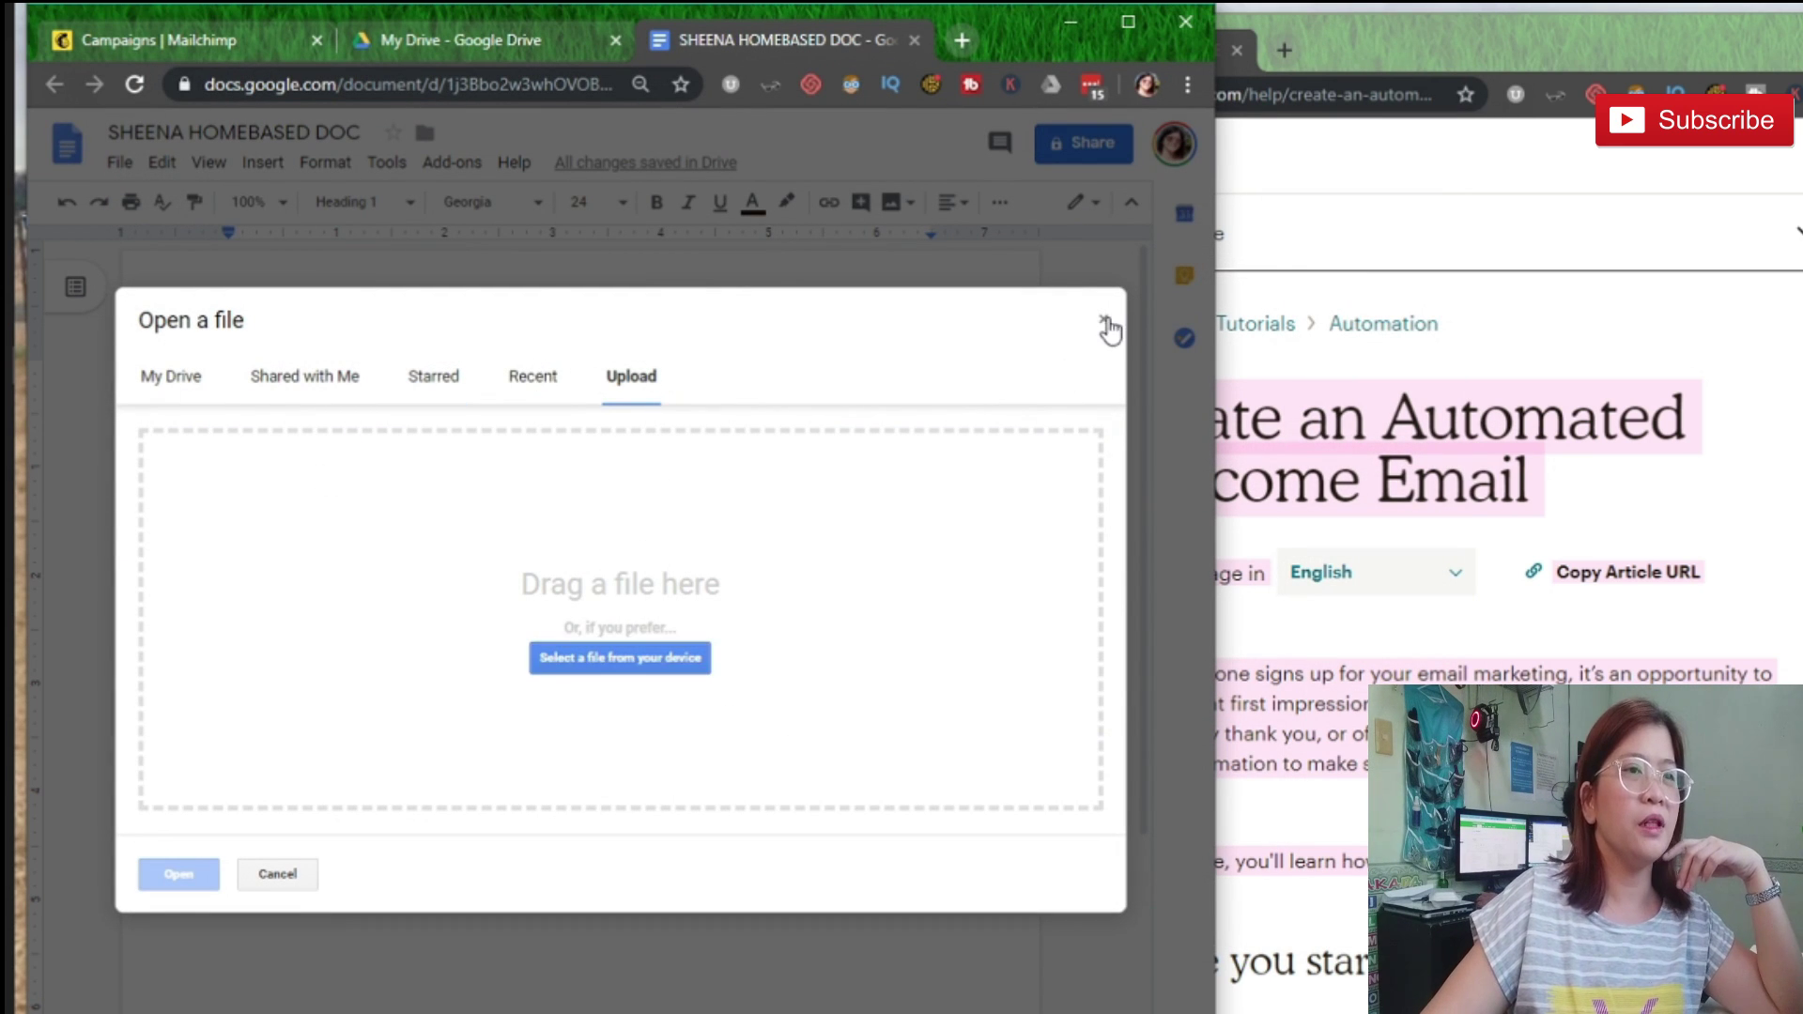
pyautogui.click(1106, 323)
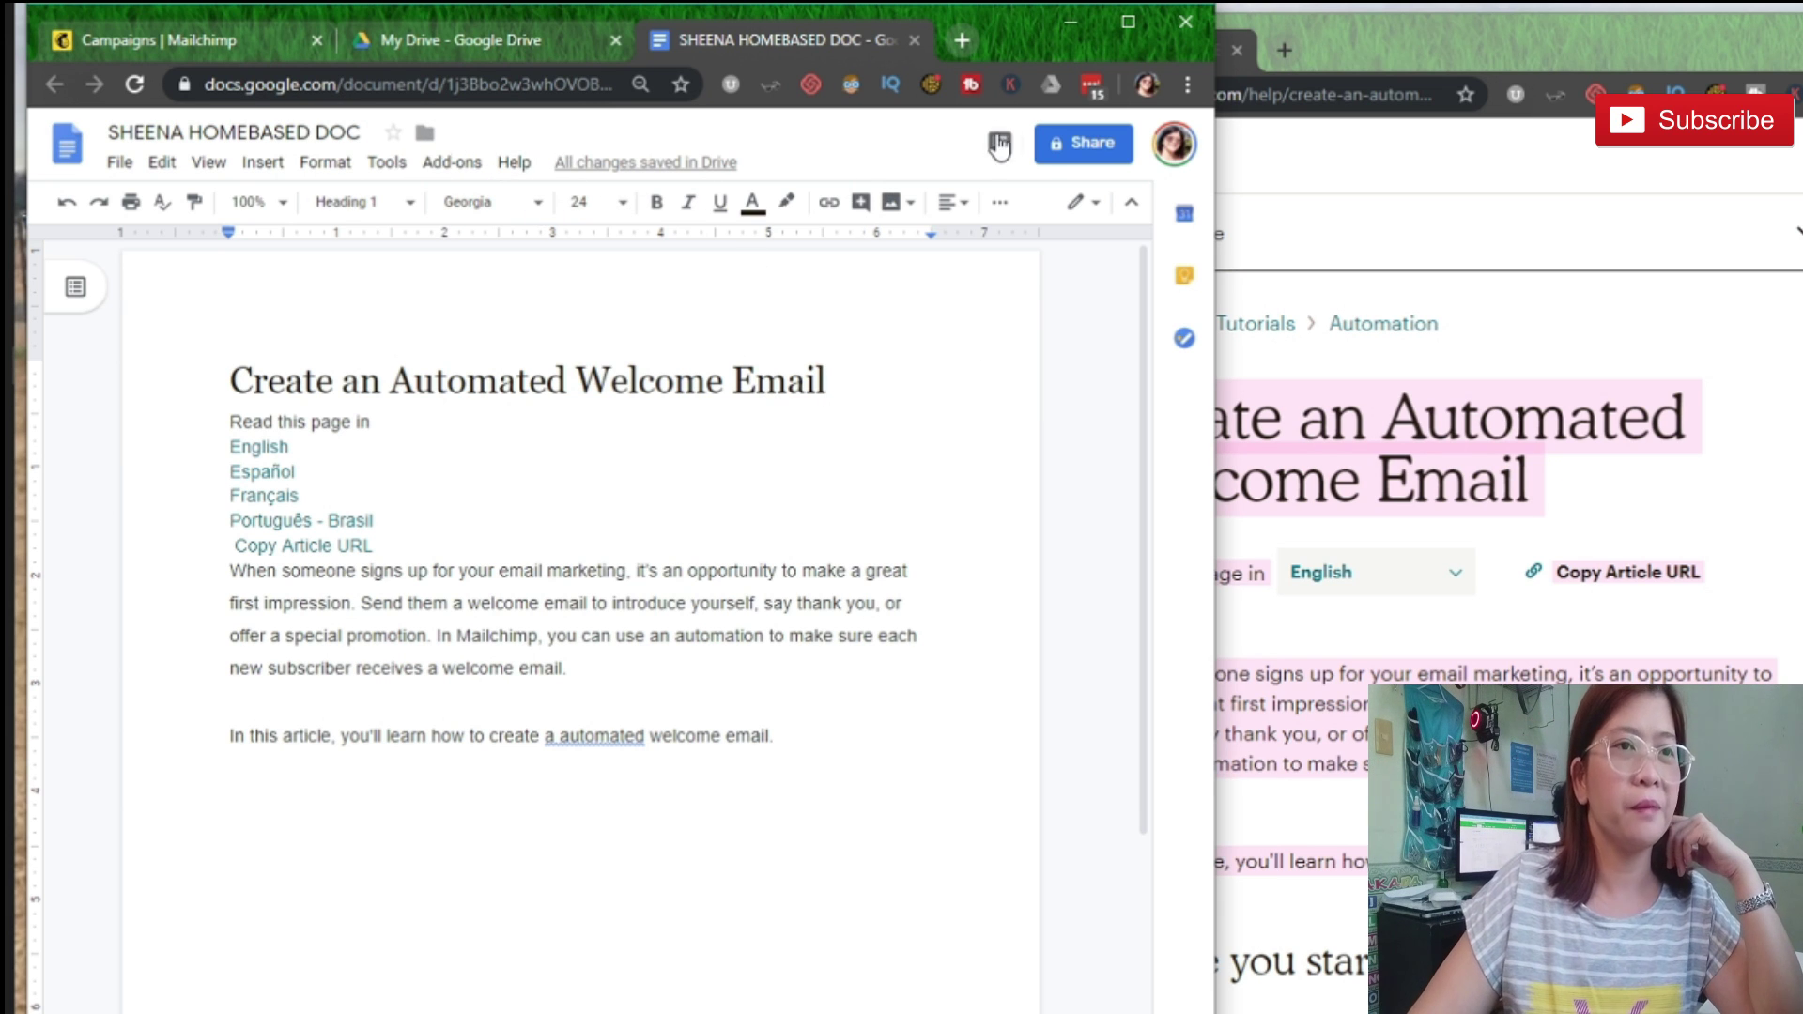
pyautogui.click(1082, 144)
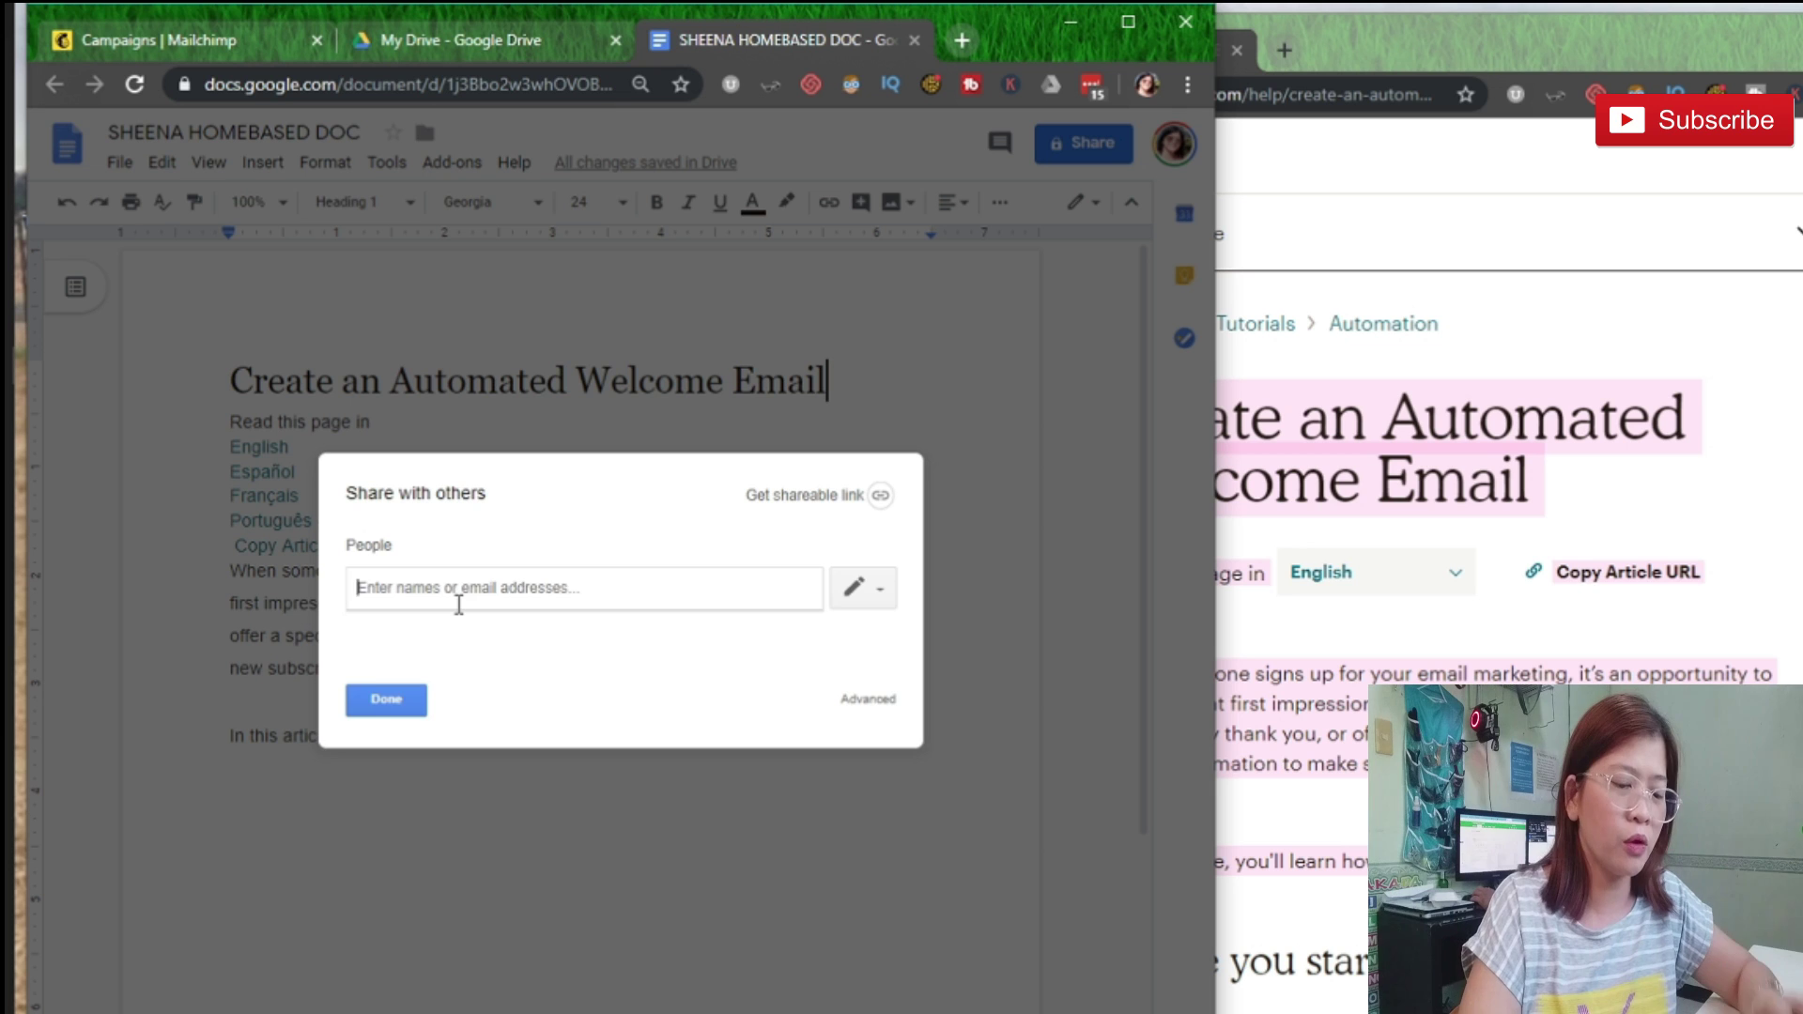
# Step: Add the collaborator by choosing their suggested e-mail and open the access level choices
pyautogui.write('ONION')
pyautogui.press('BackSpace')
pyautogui.press('BackSpace')
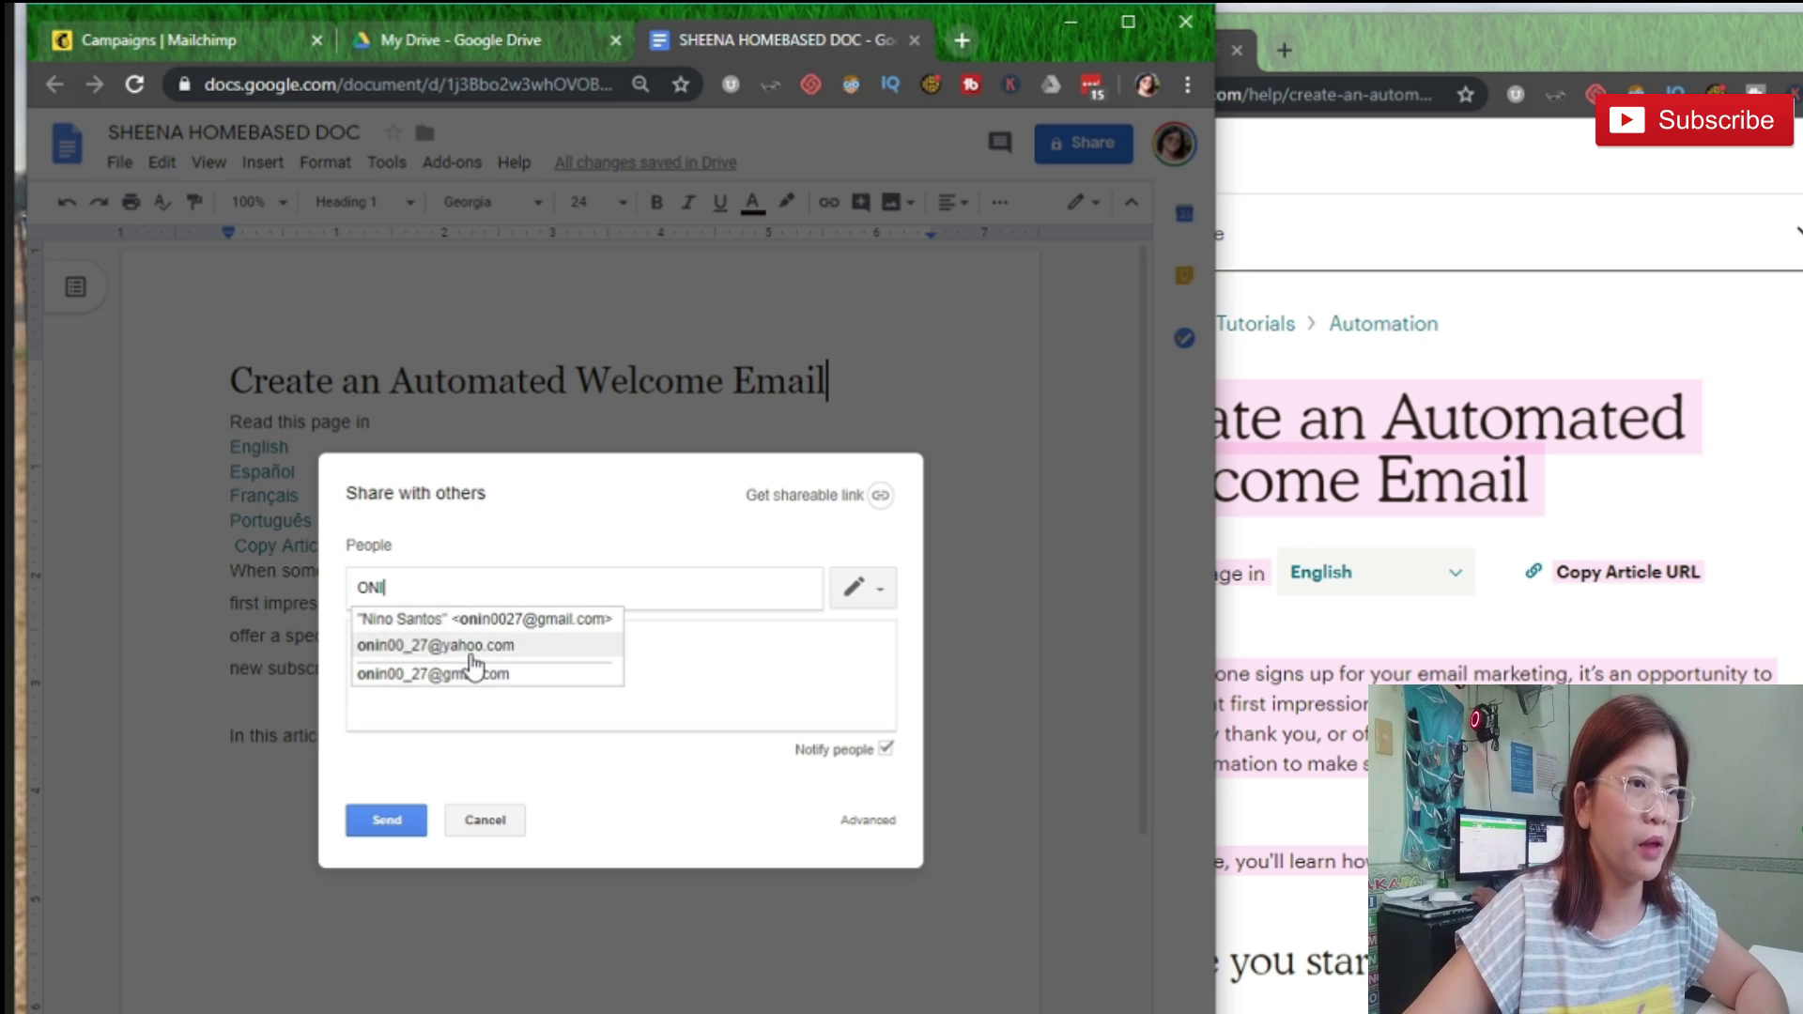
pyautogui.click(478, 646)
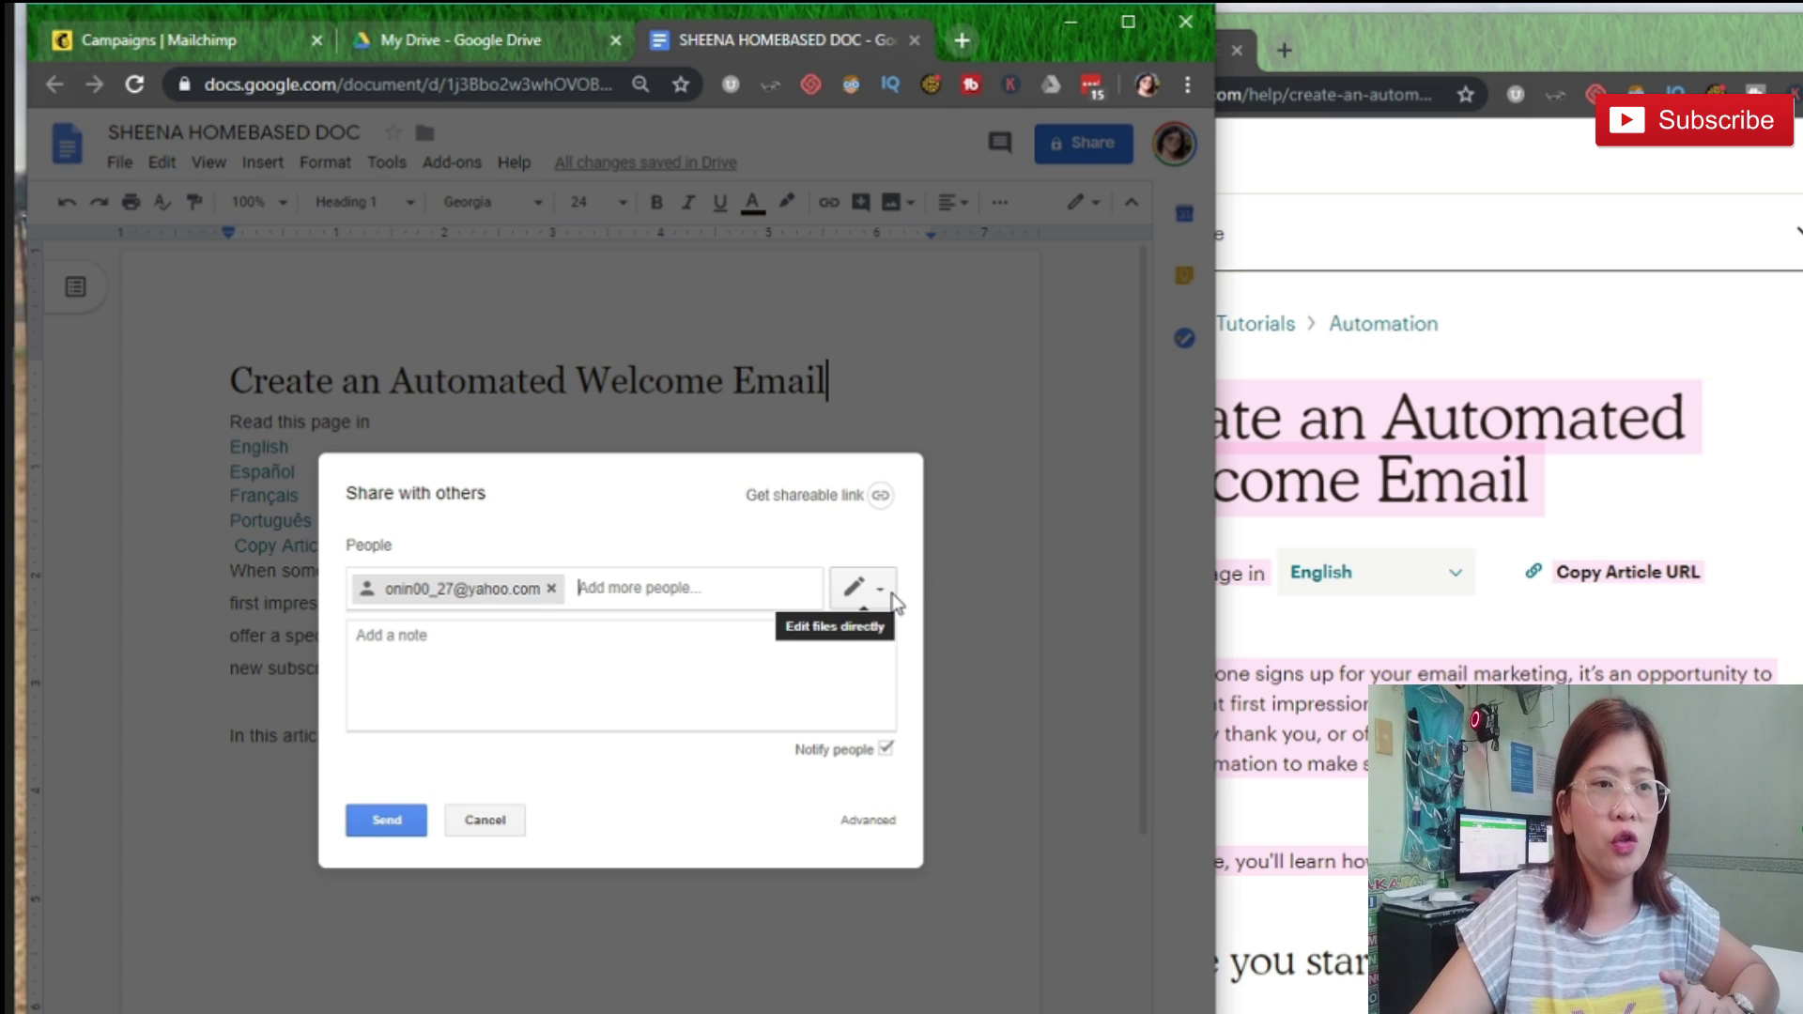
pyautogui.click(881, 590)
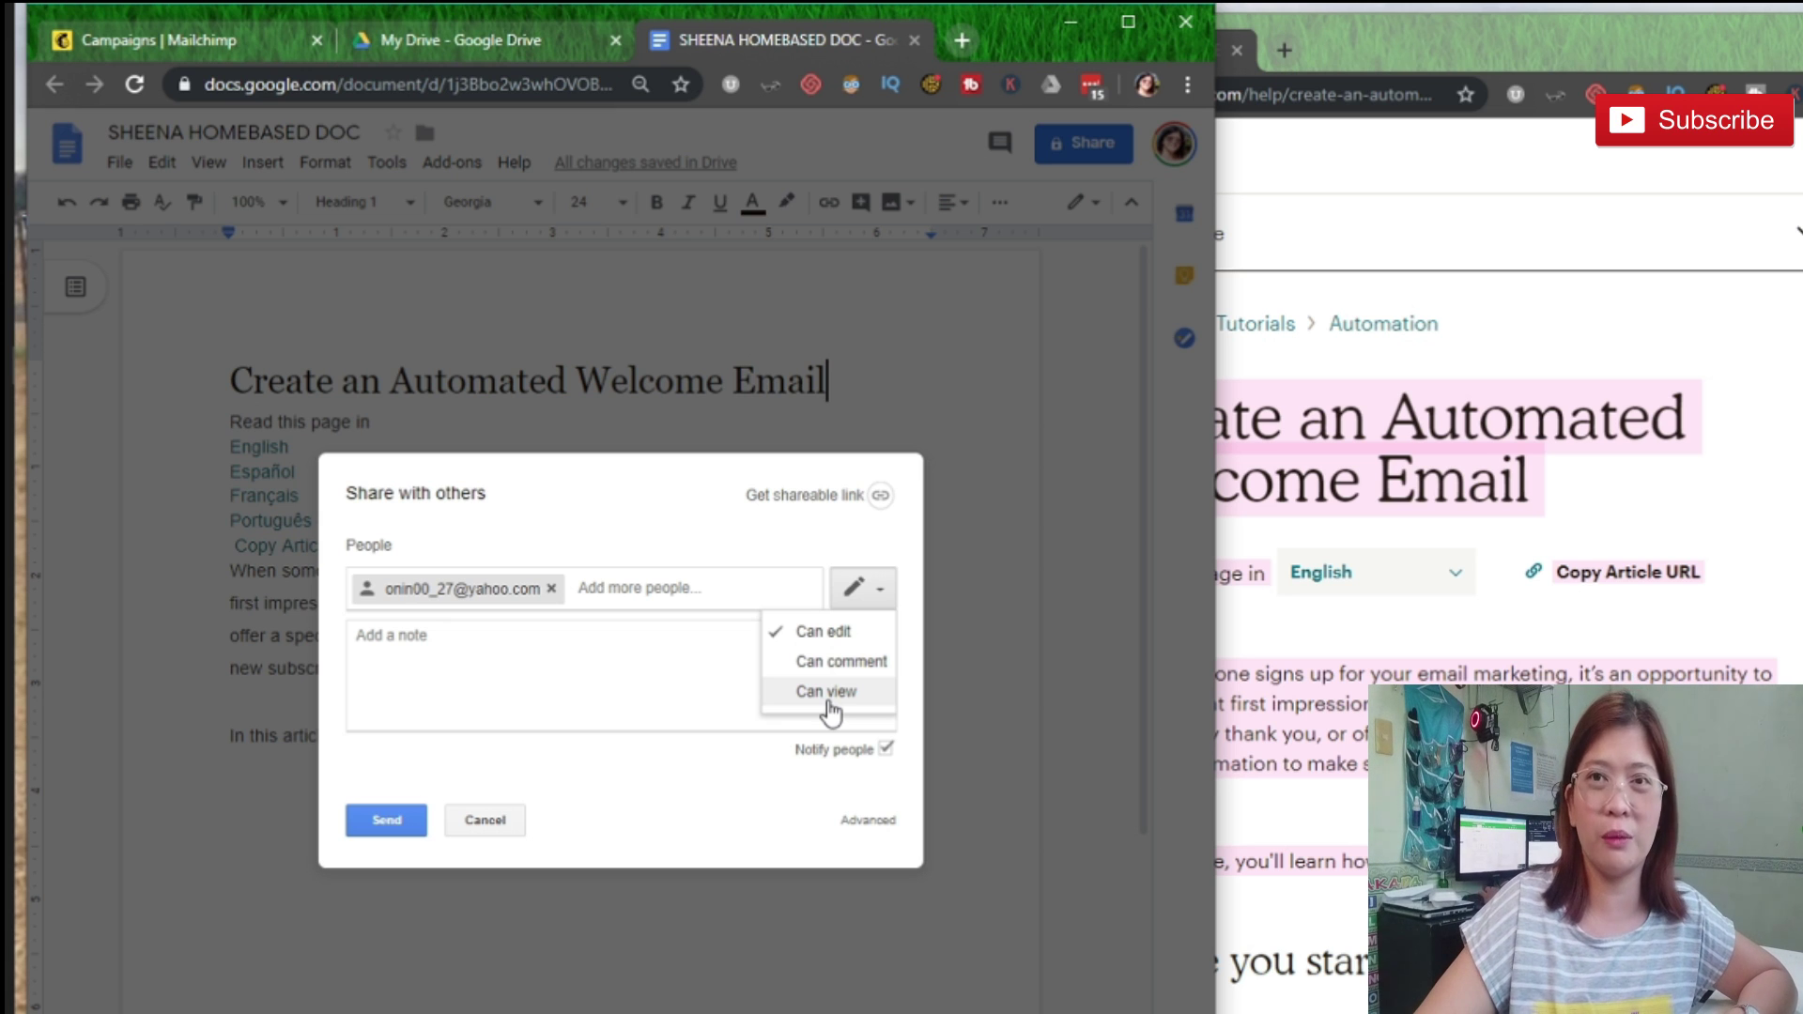
# Step: Start the invitation note 'PLEASE ORGANIZE..' and turn on link sharing for the document
pyautogui.click(567, 683)
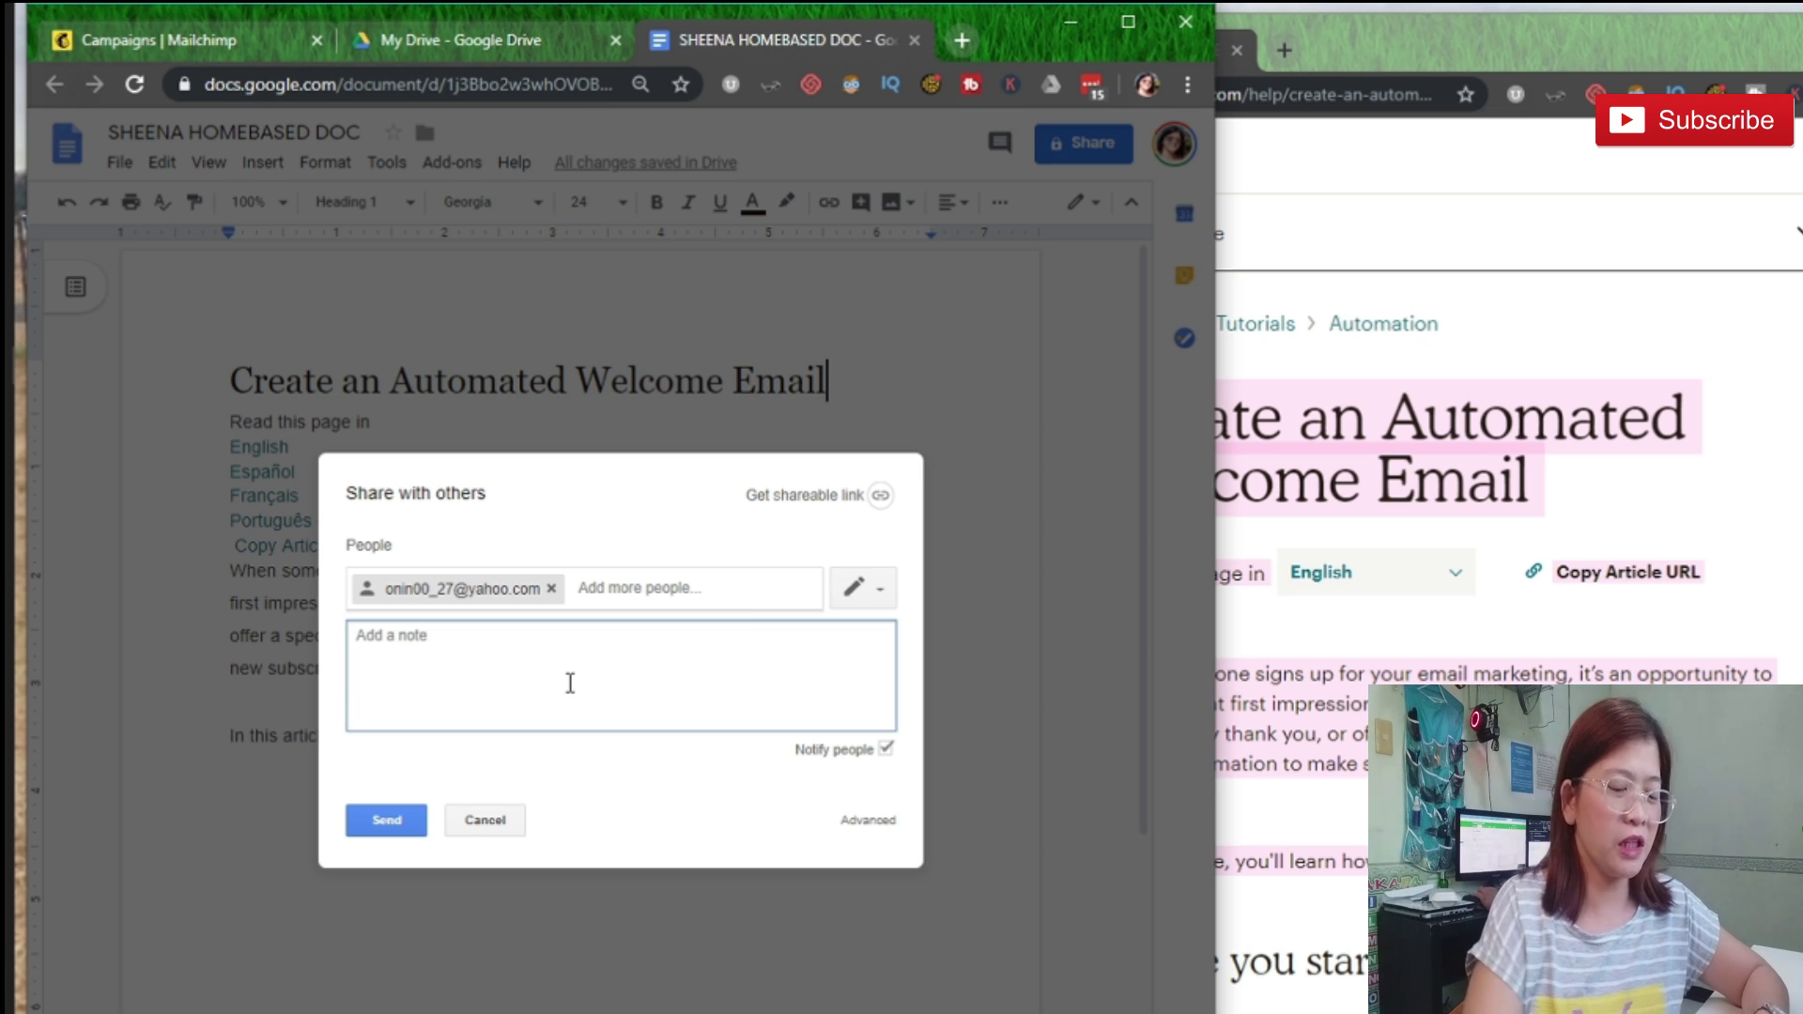
pyautogui.write('Pl')
pyautogui.press('BackSpace')
pyautogui.press('BackSpace')
pyautogui.write('Pl')
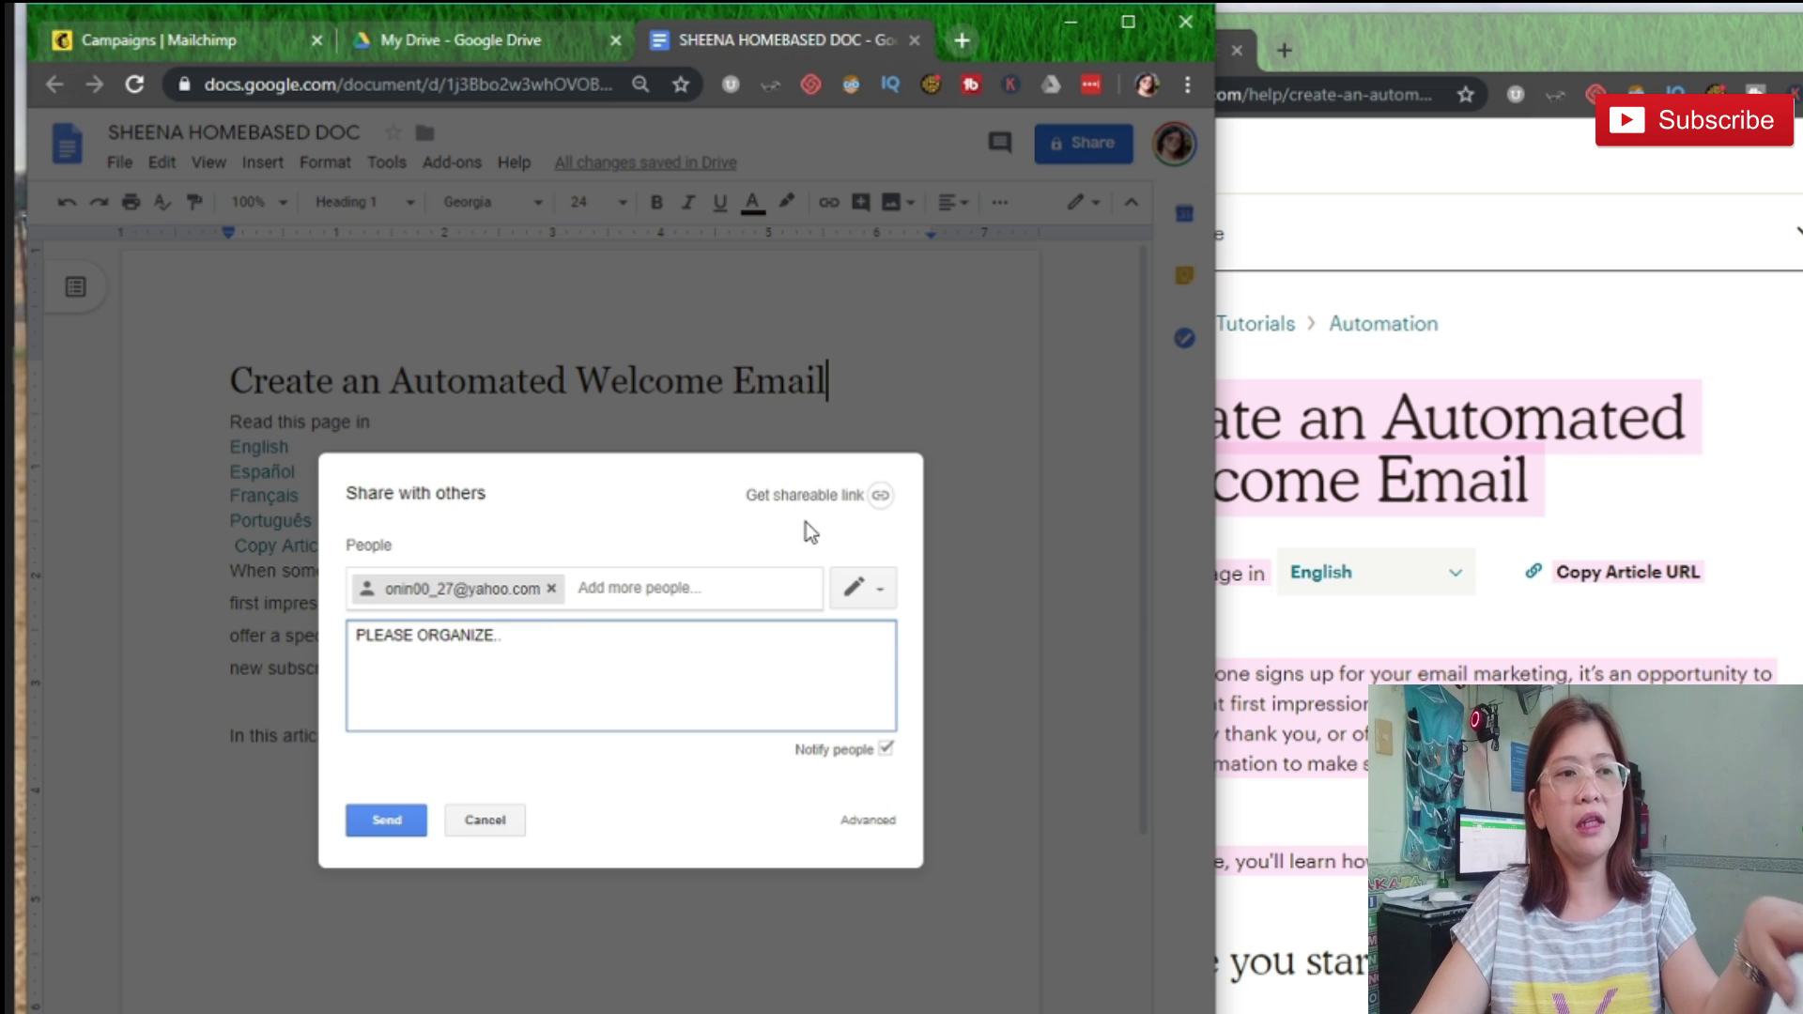
pyautogui.click(829, 502)
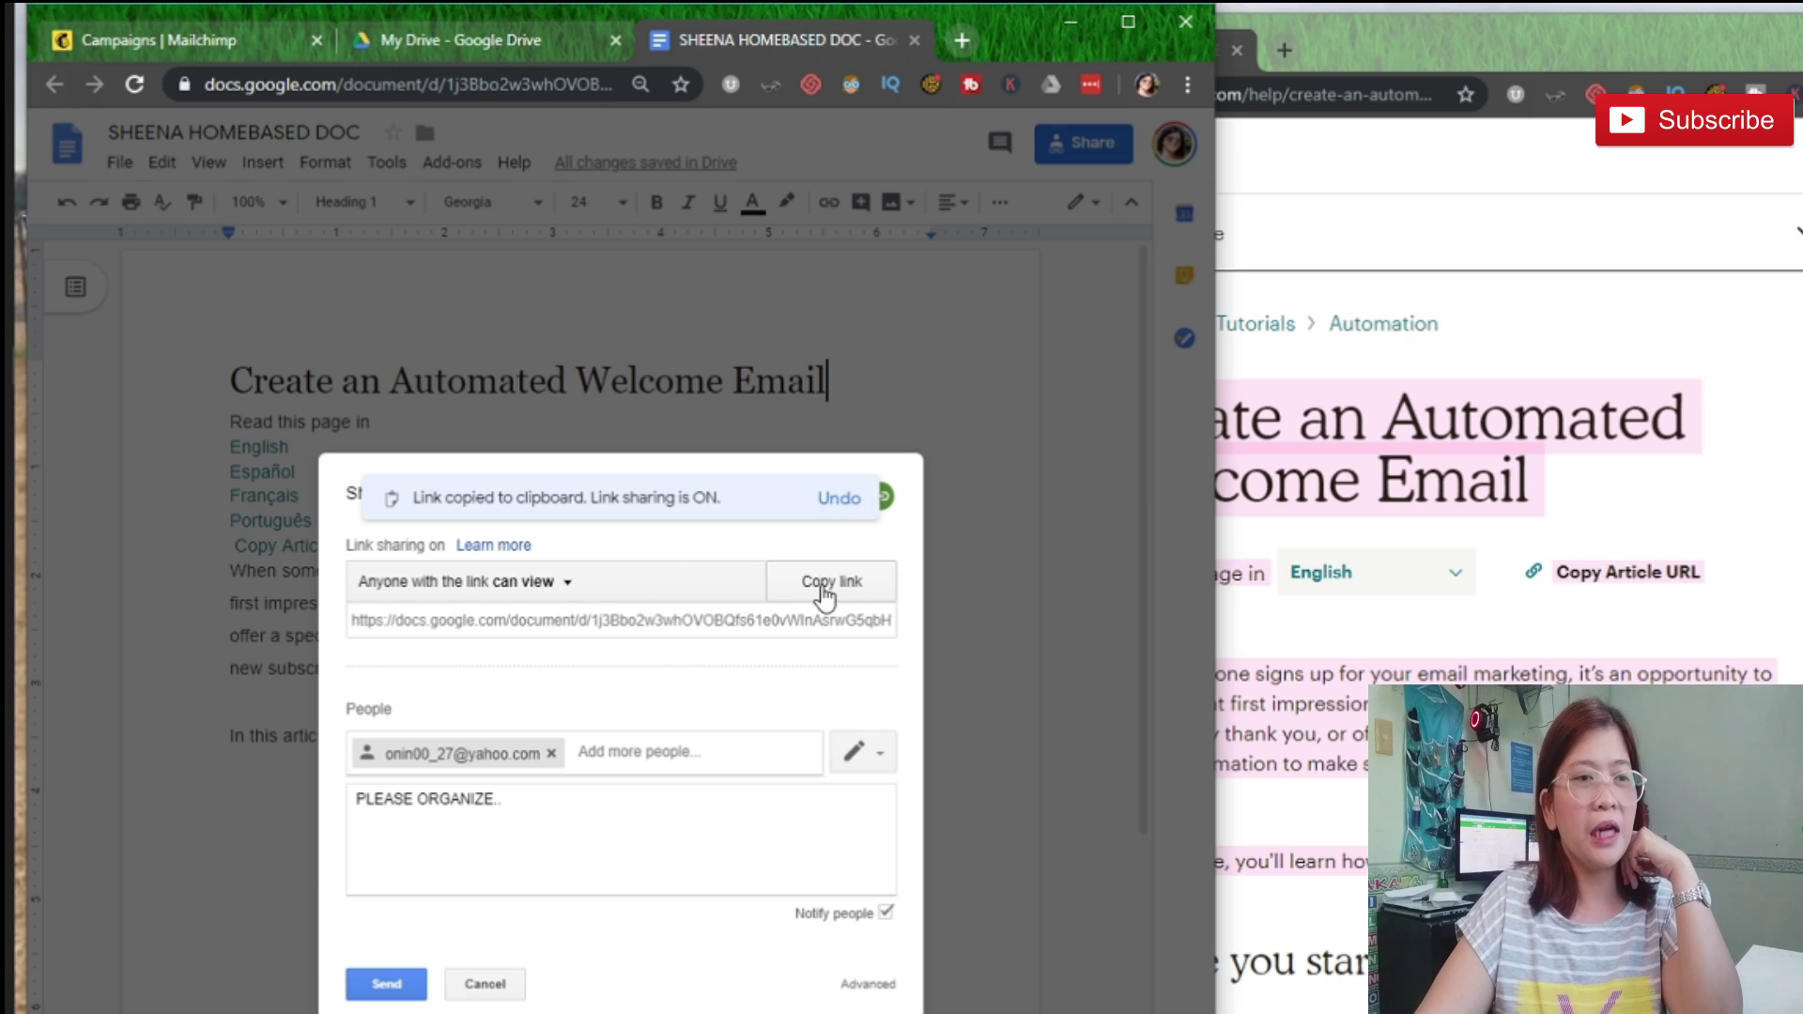
# Step: Copy the view-only shareable link, cancel the pending invitation, and close the sharing settings
pyautogui.click(824, 594)
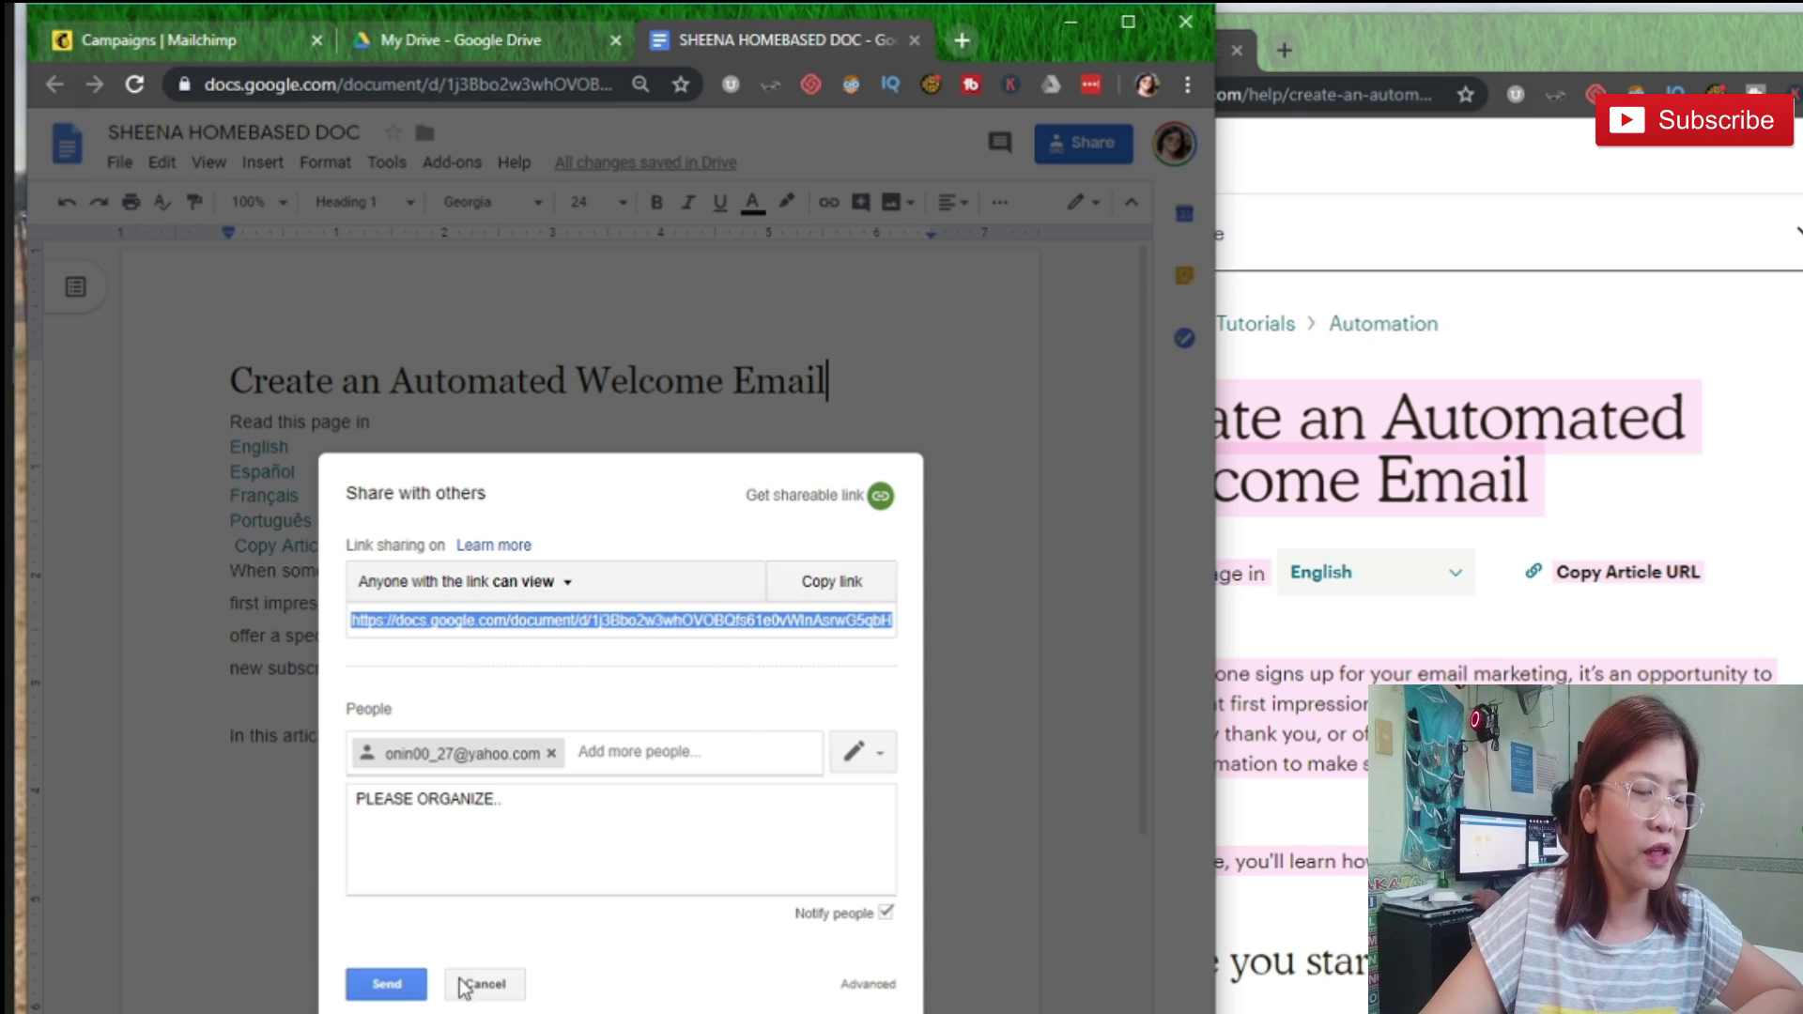
pyautogui.click(532, 988)
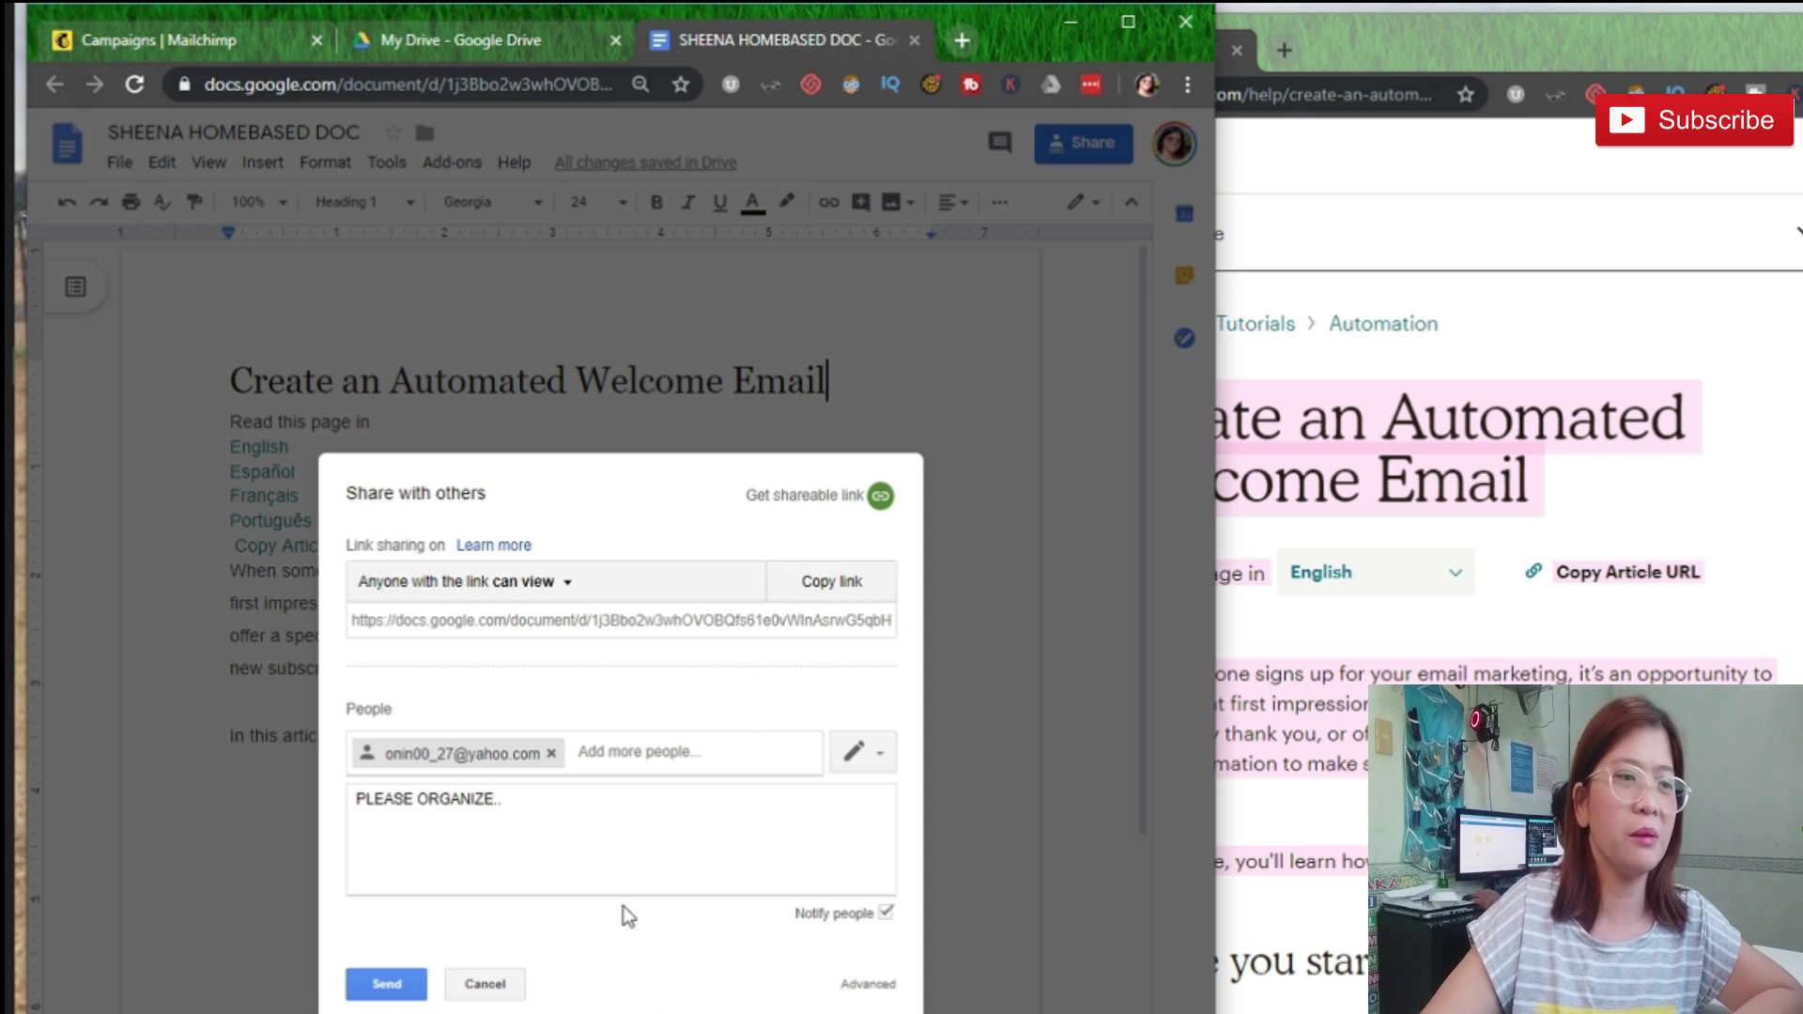
pyautogui.click(503, 986)
pyautogui.click(386, 864)
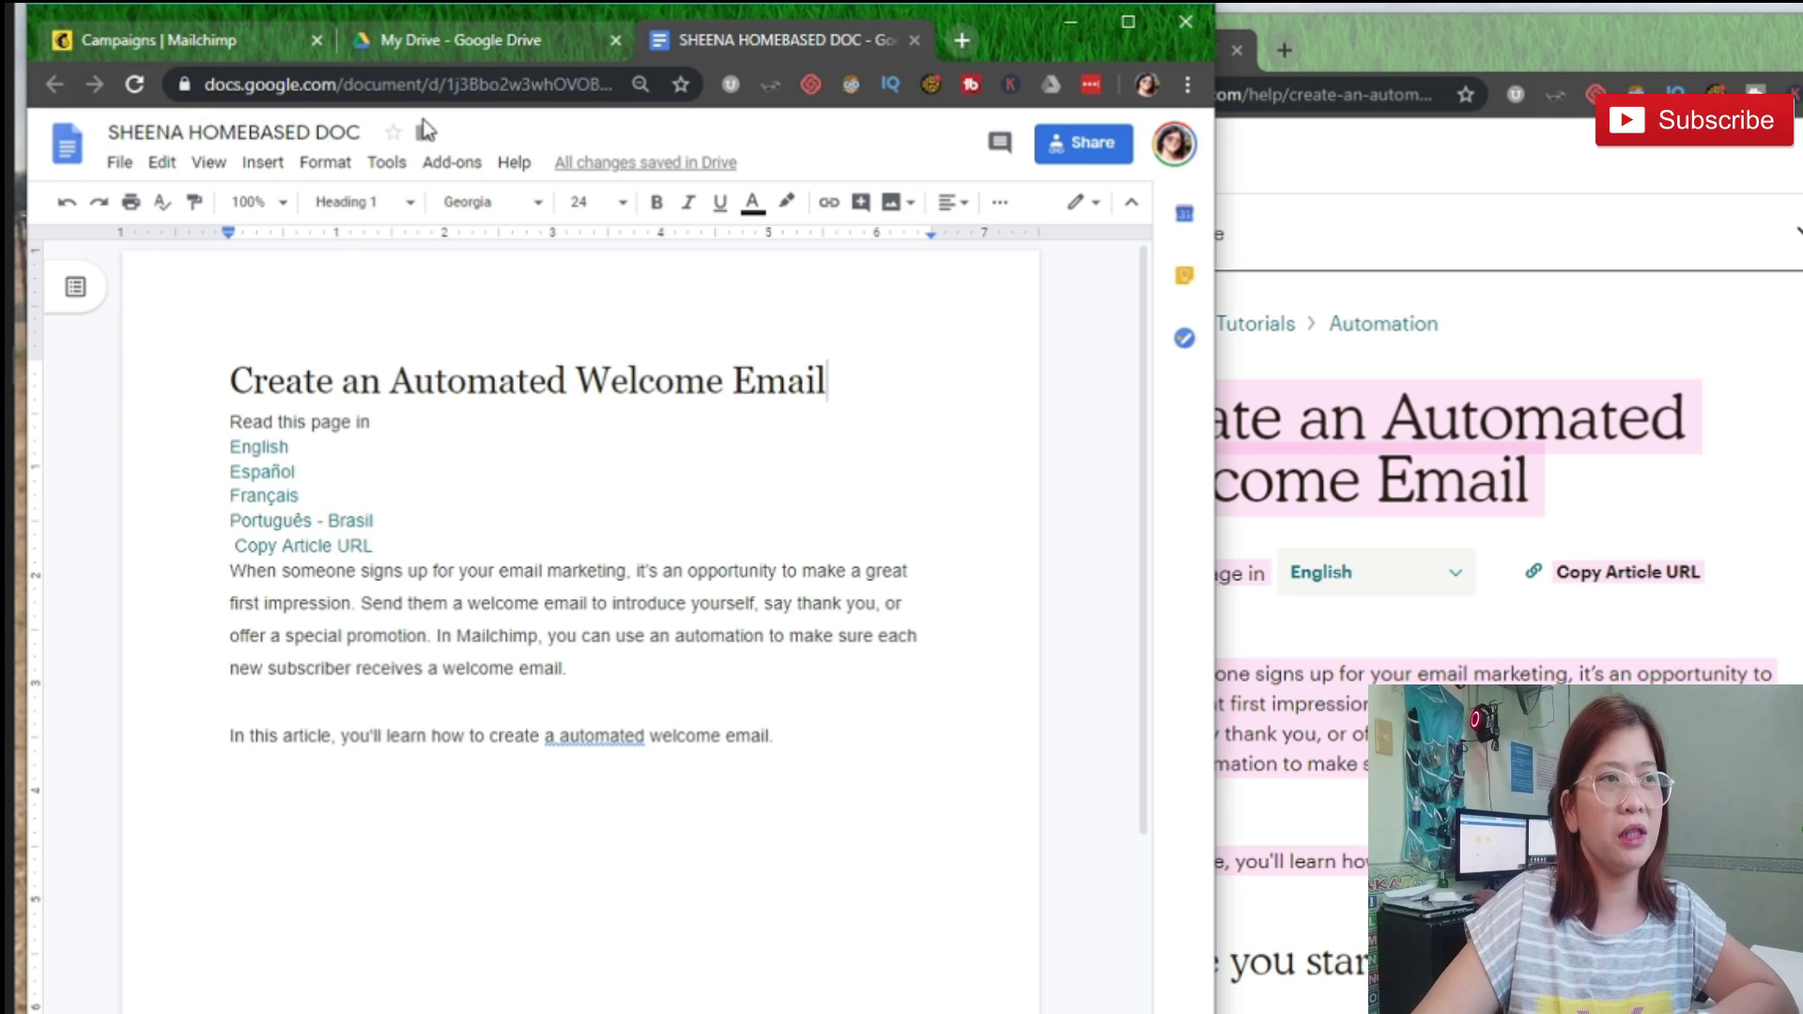
pyautogui.click(423, 139)
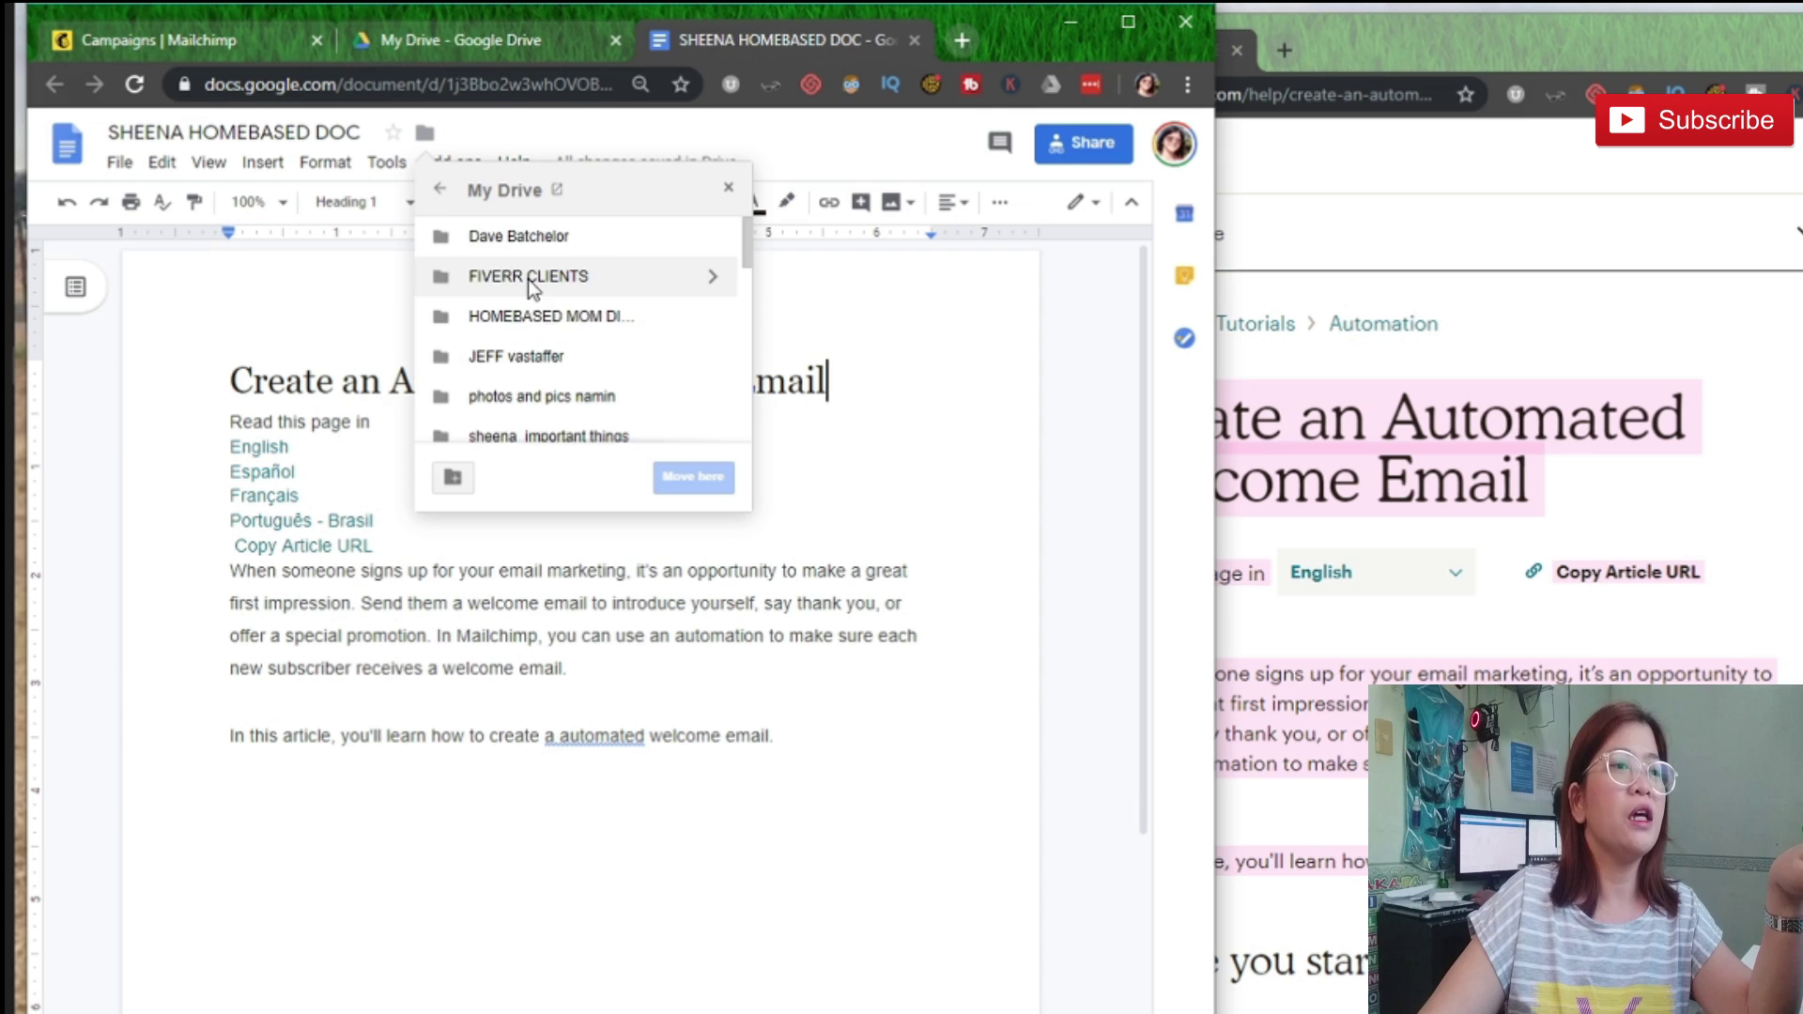
pyautogui.scroll(-3, 528, 282)
pyautogui.scroll(1, 527, 293)
pyautogui.scroll(2, 521, 286)
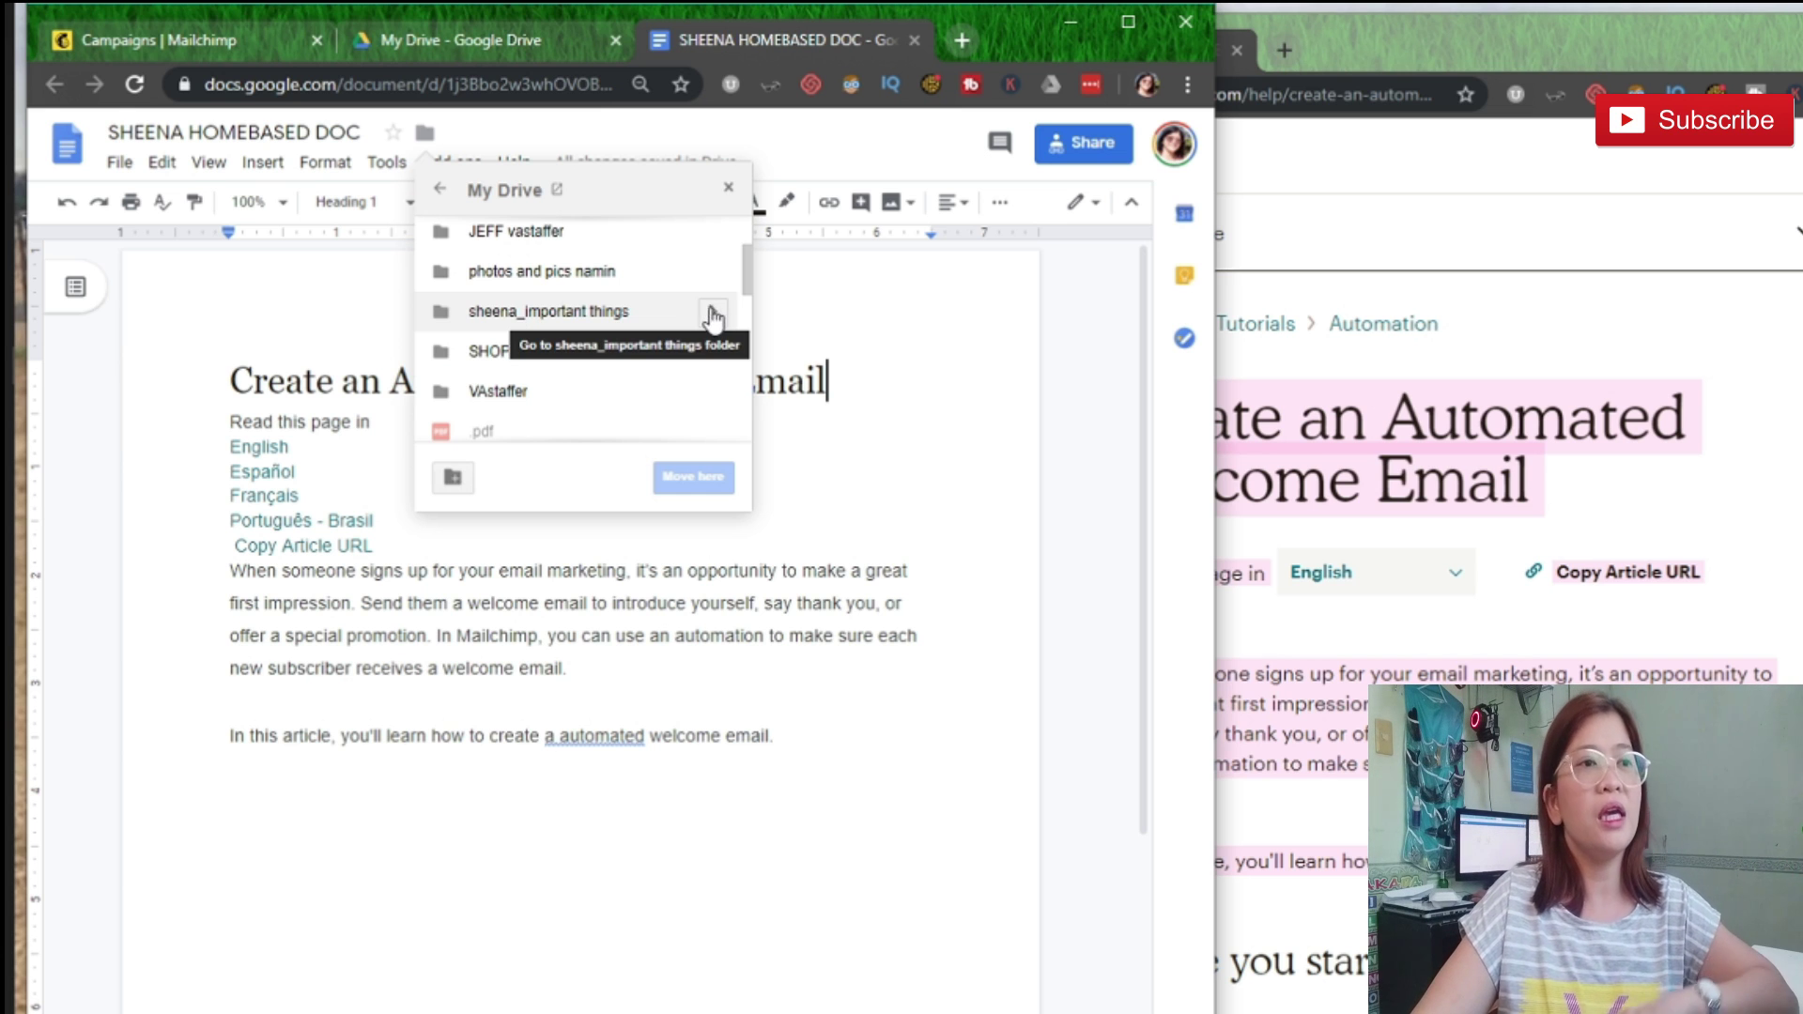
pyautogui.click(661, 316)
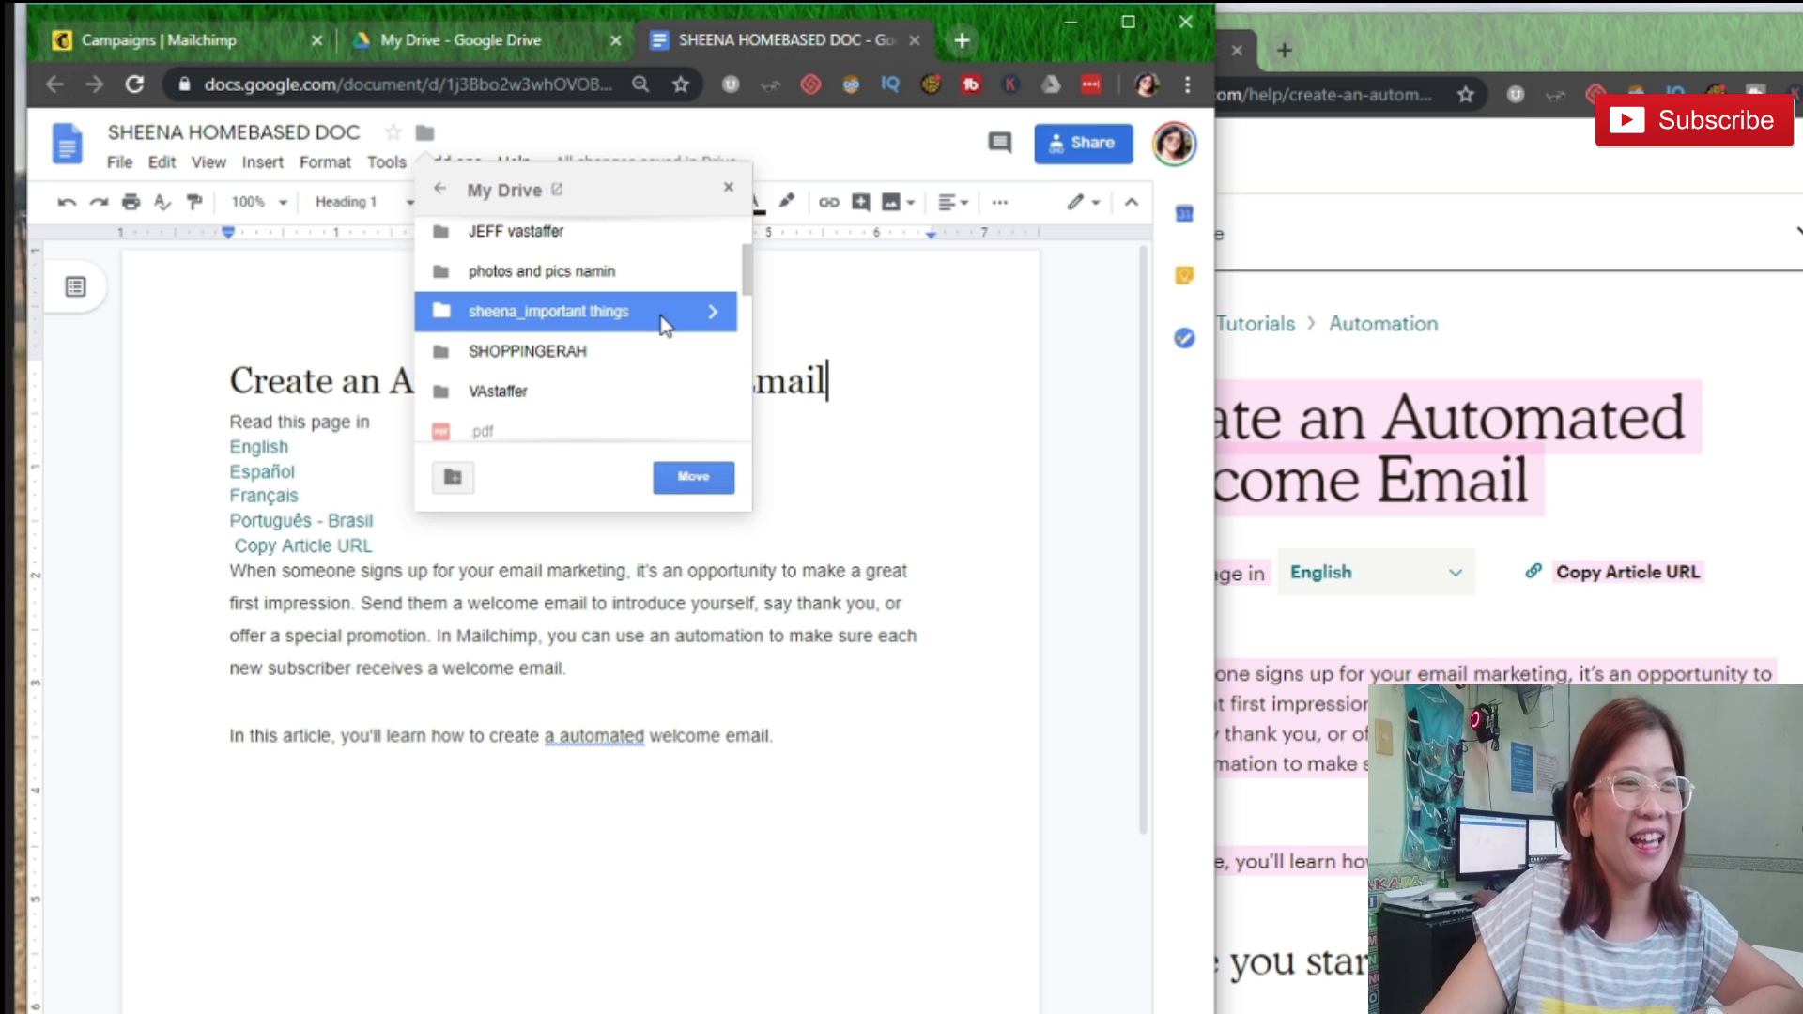
pyautogui.click(695, 479)
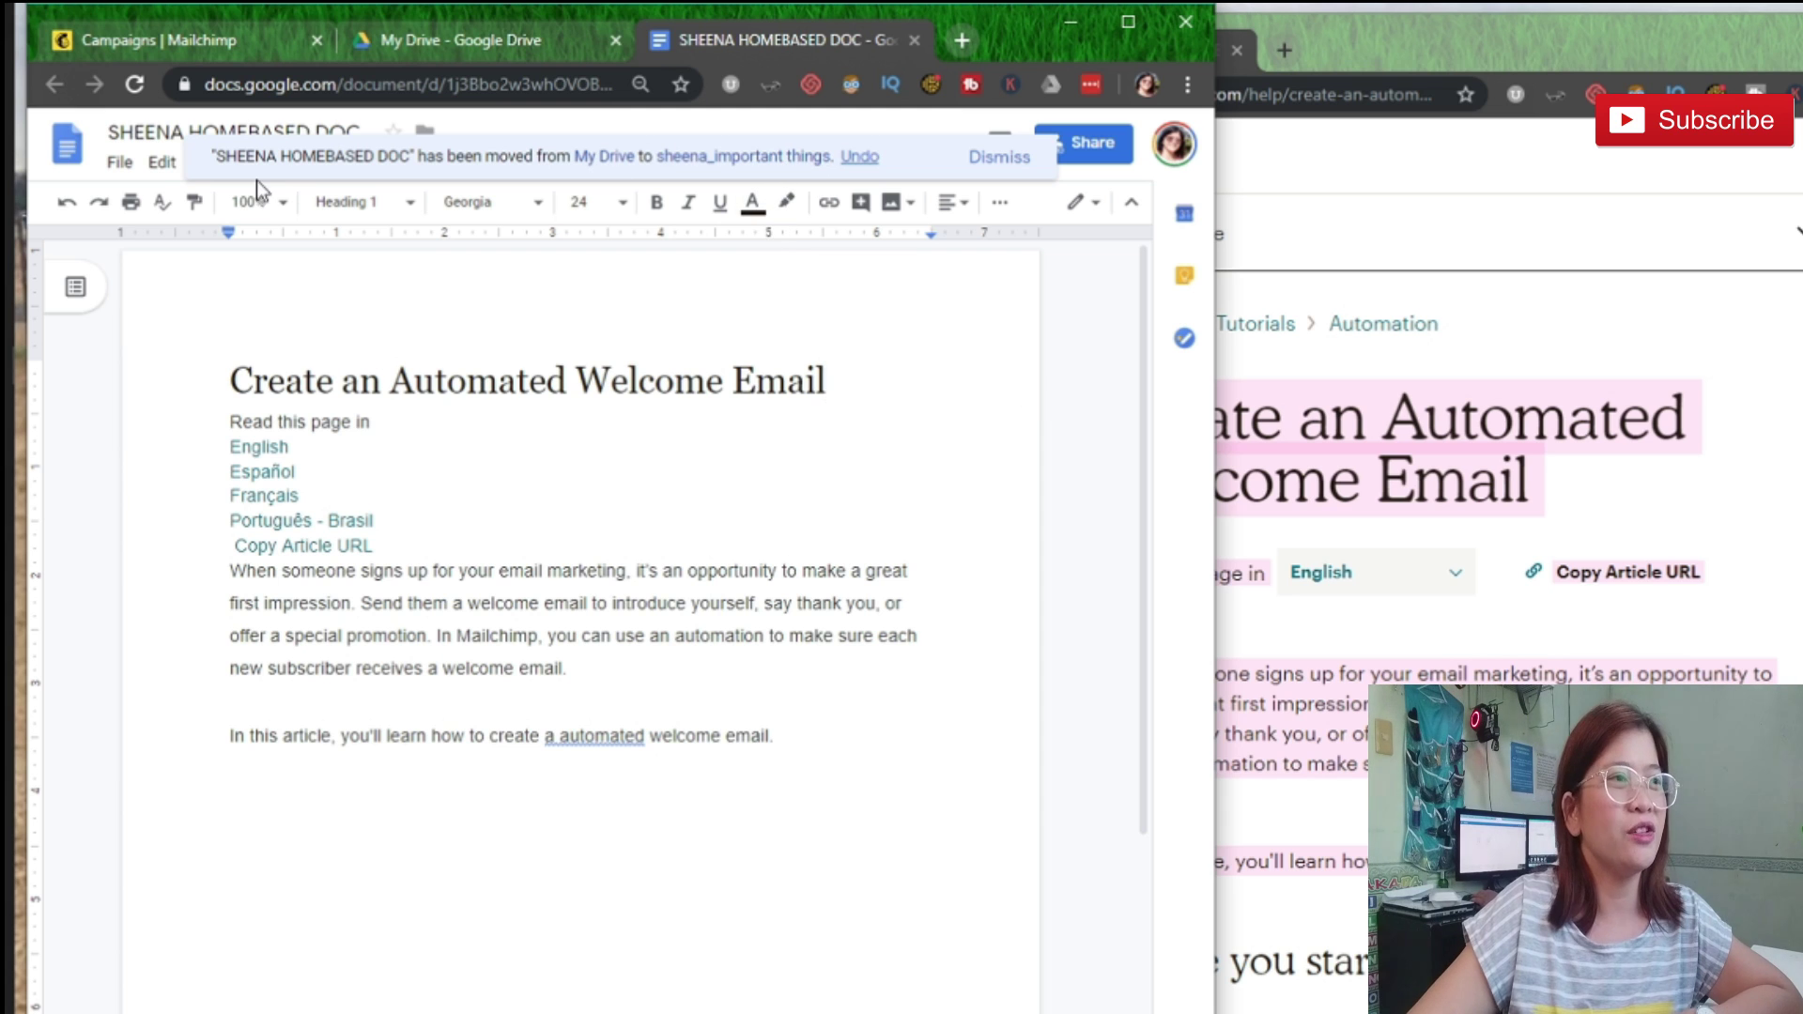
pyautogui.click(859, 156)
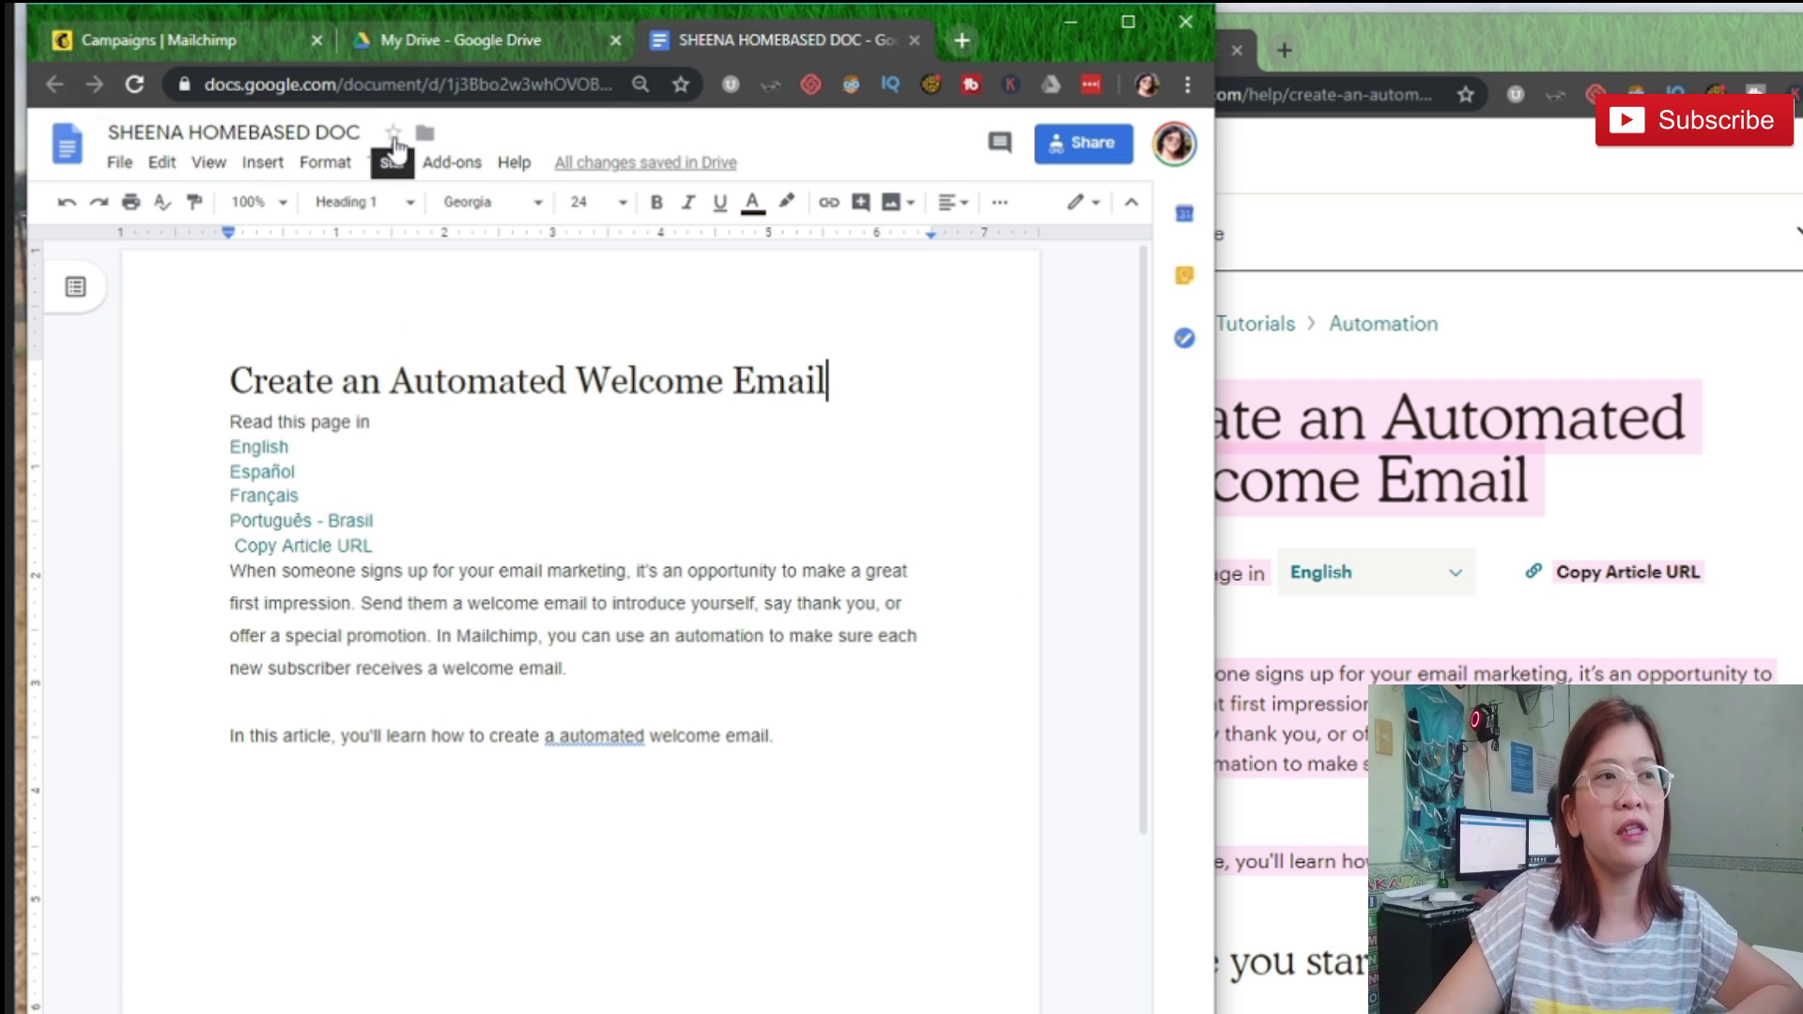
# Step: Star the document, reload Drive, and open the HOMEBASED DOC file from My Drive
pyautogui.click(394, 134)
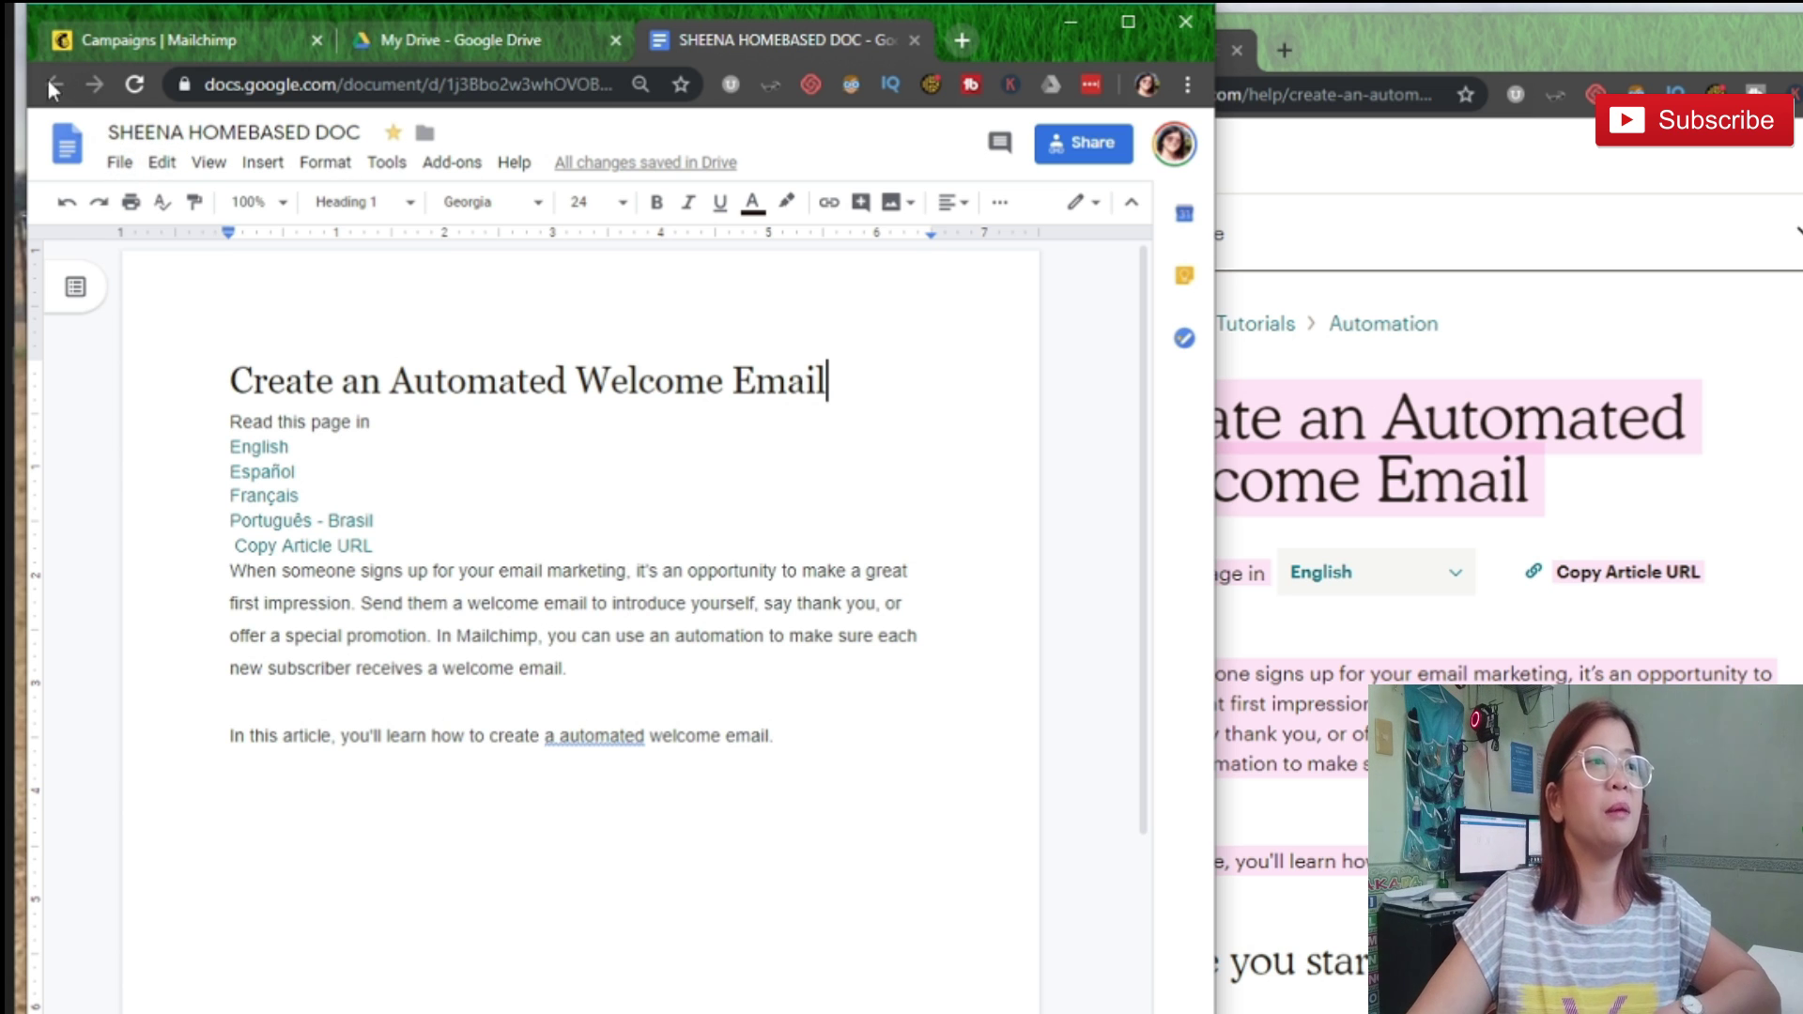
pyautogui.click(484, 38)
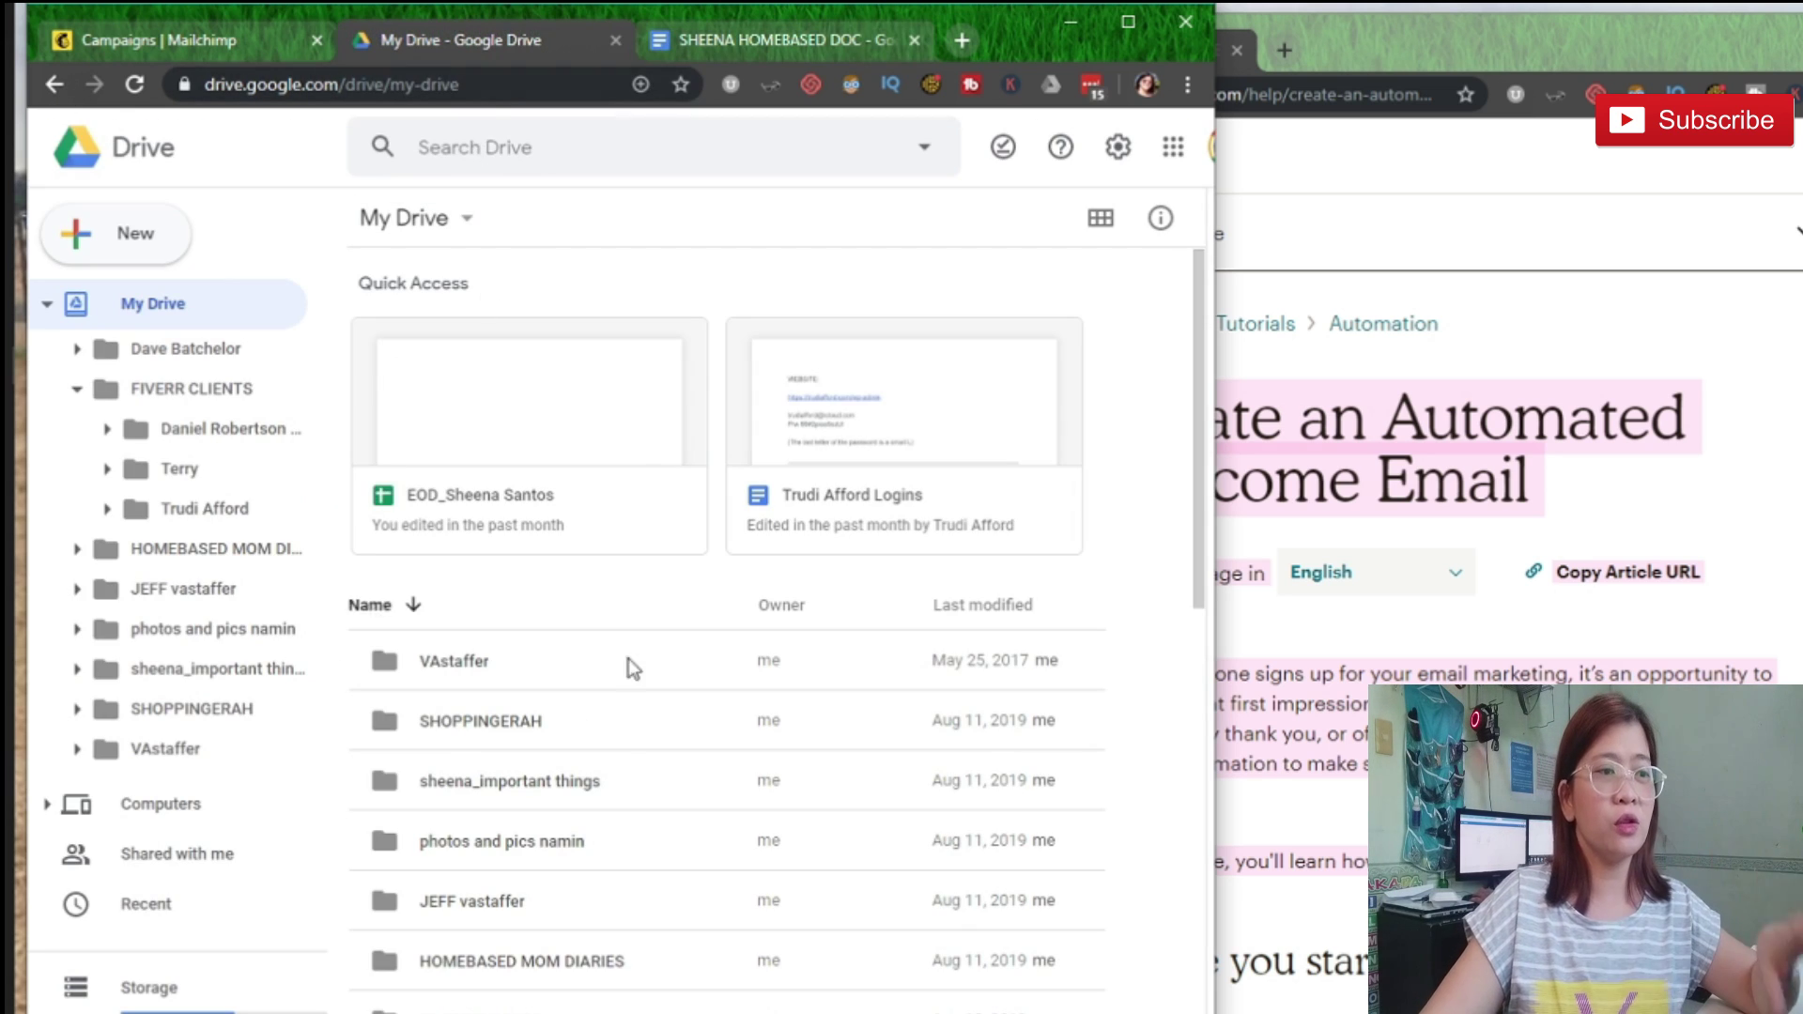
pyautogui.click(503, 89)
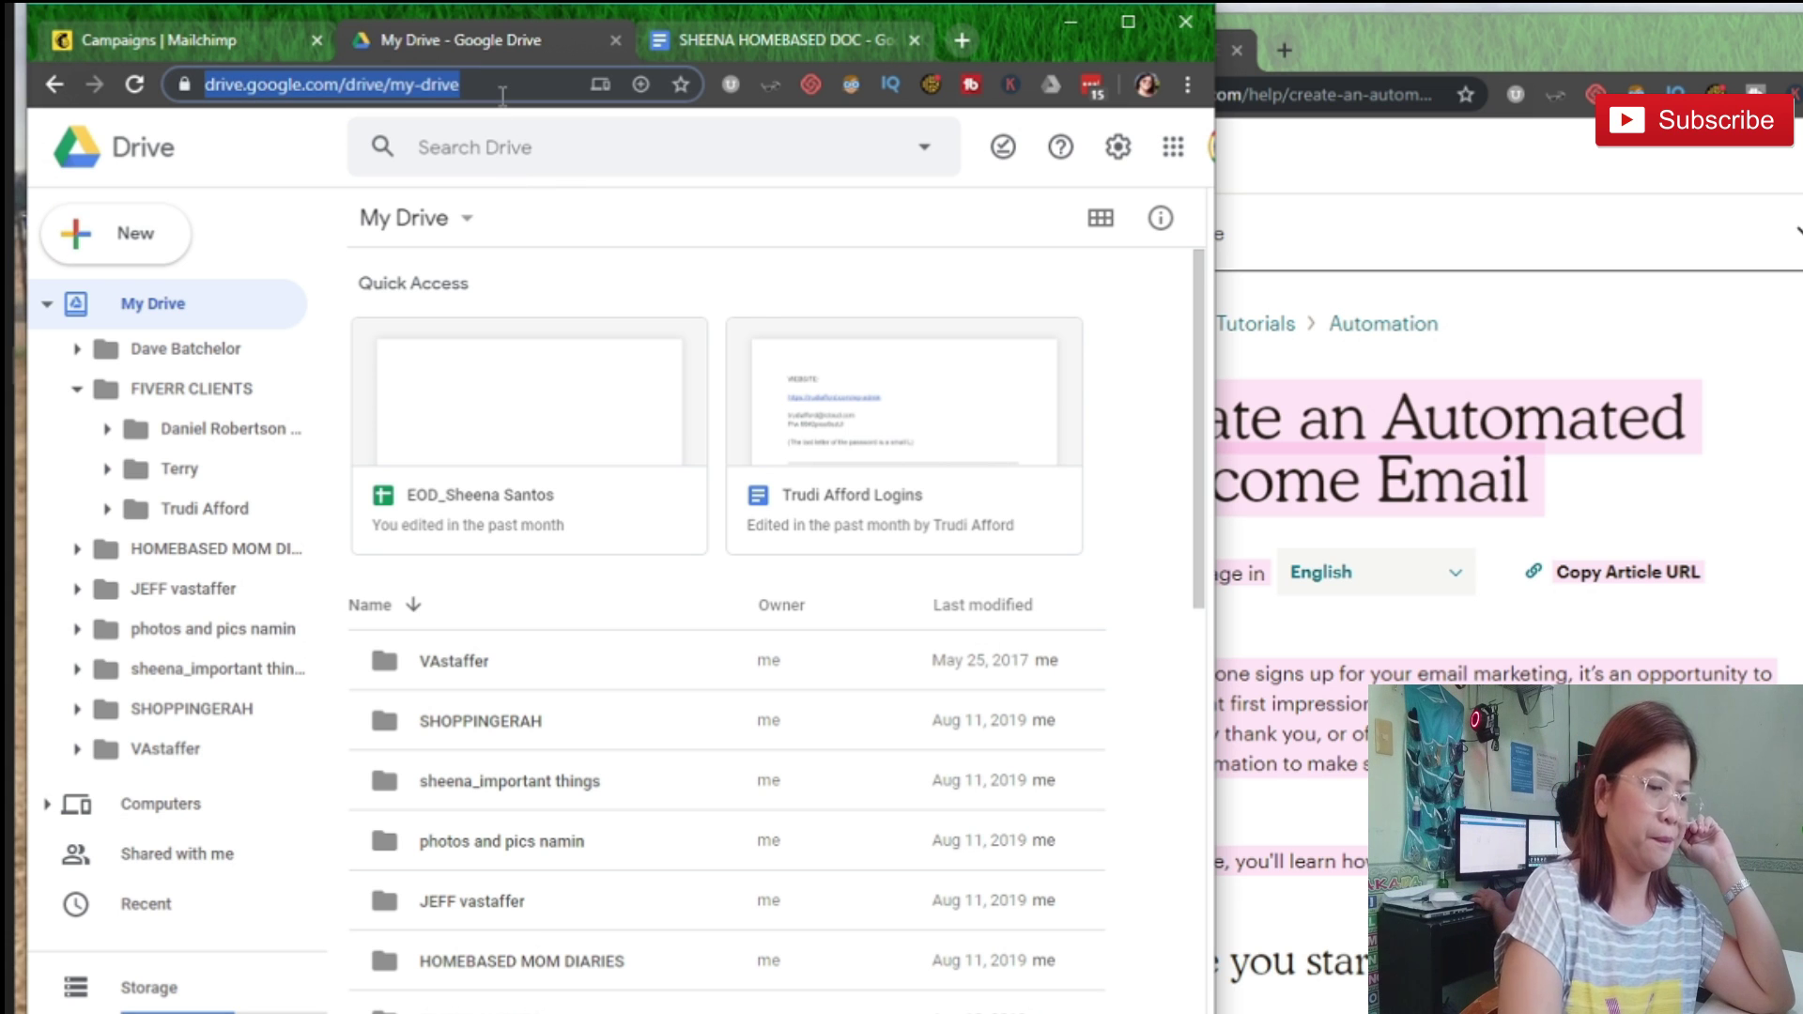
pyautogui.press('Return')
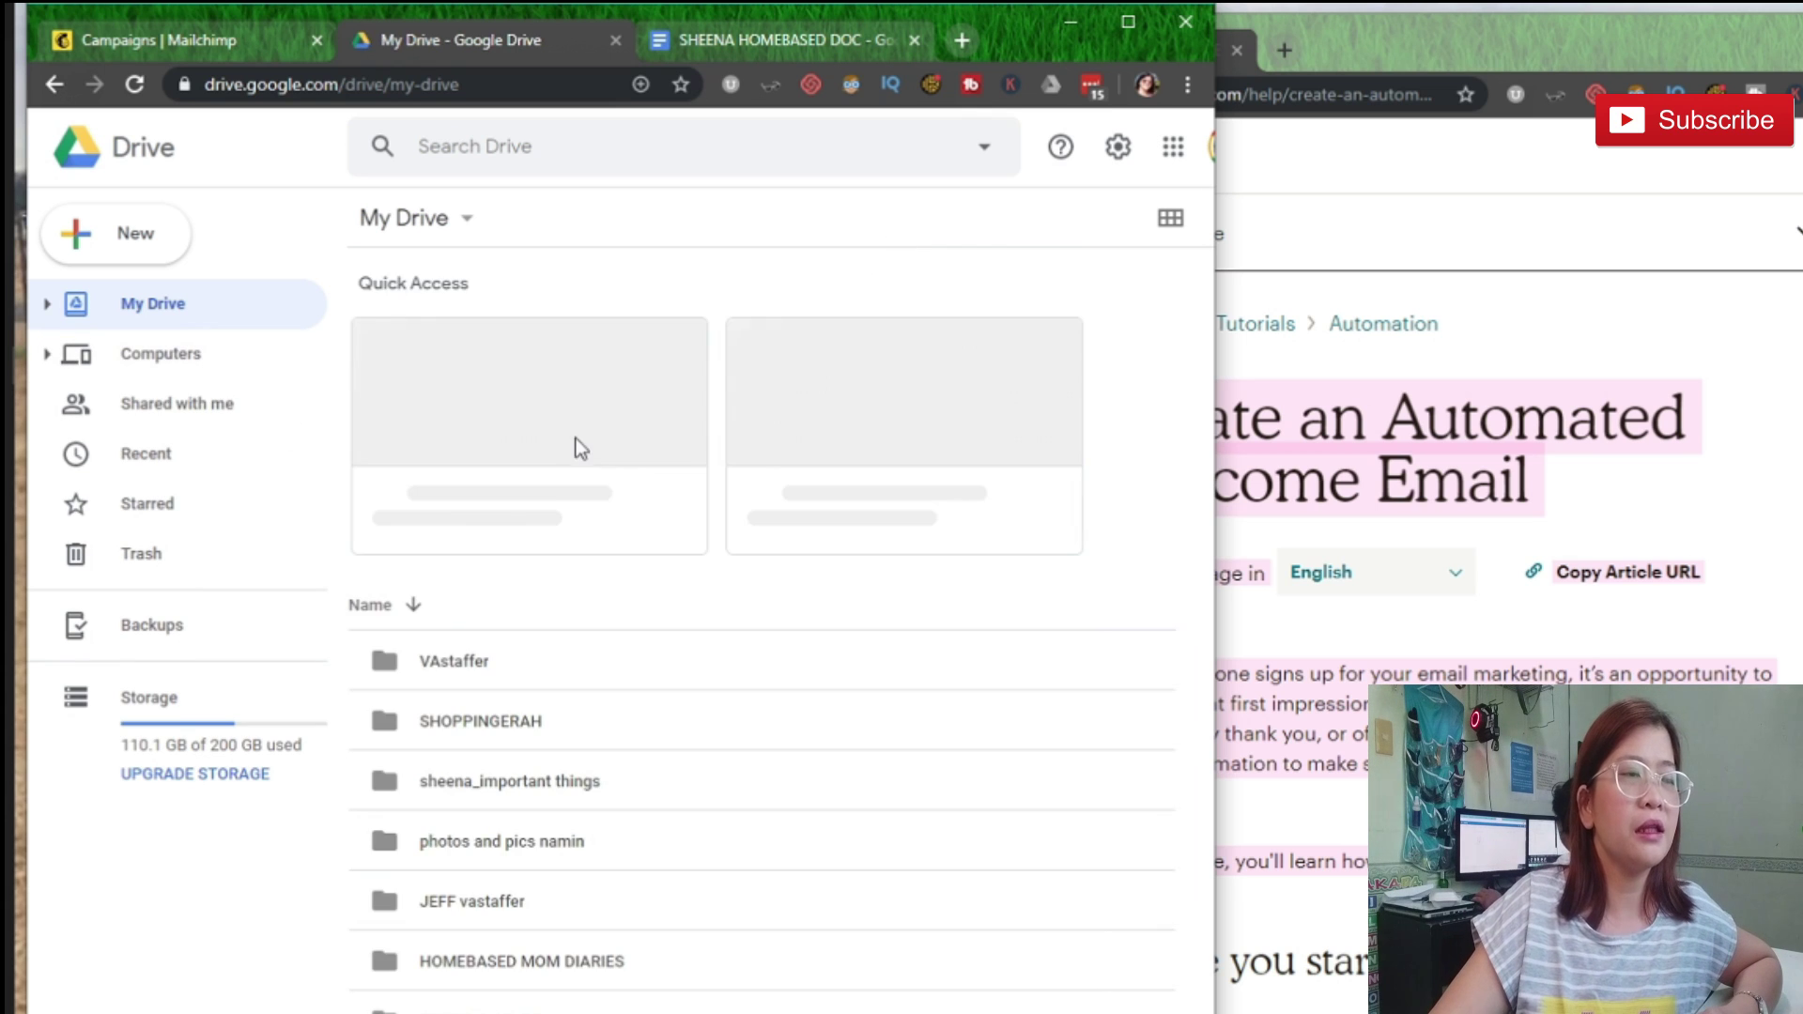
pyautogui.scroll(-2, 556, 638)
pyautogui.scroll(-3, 558, 629)
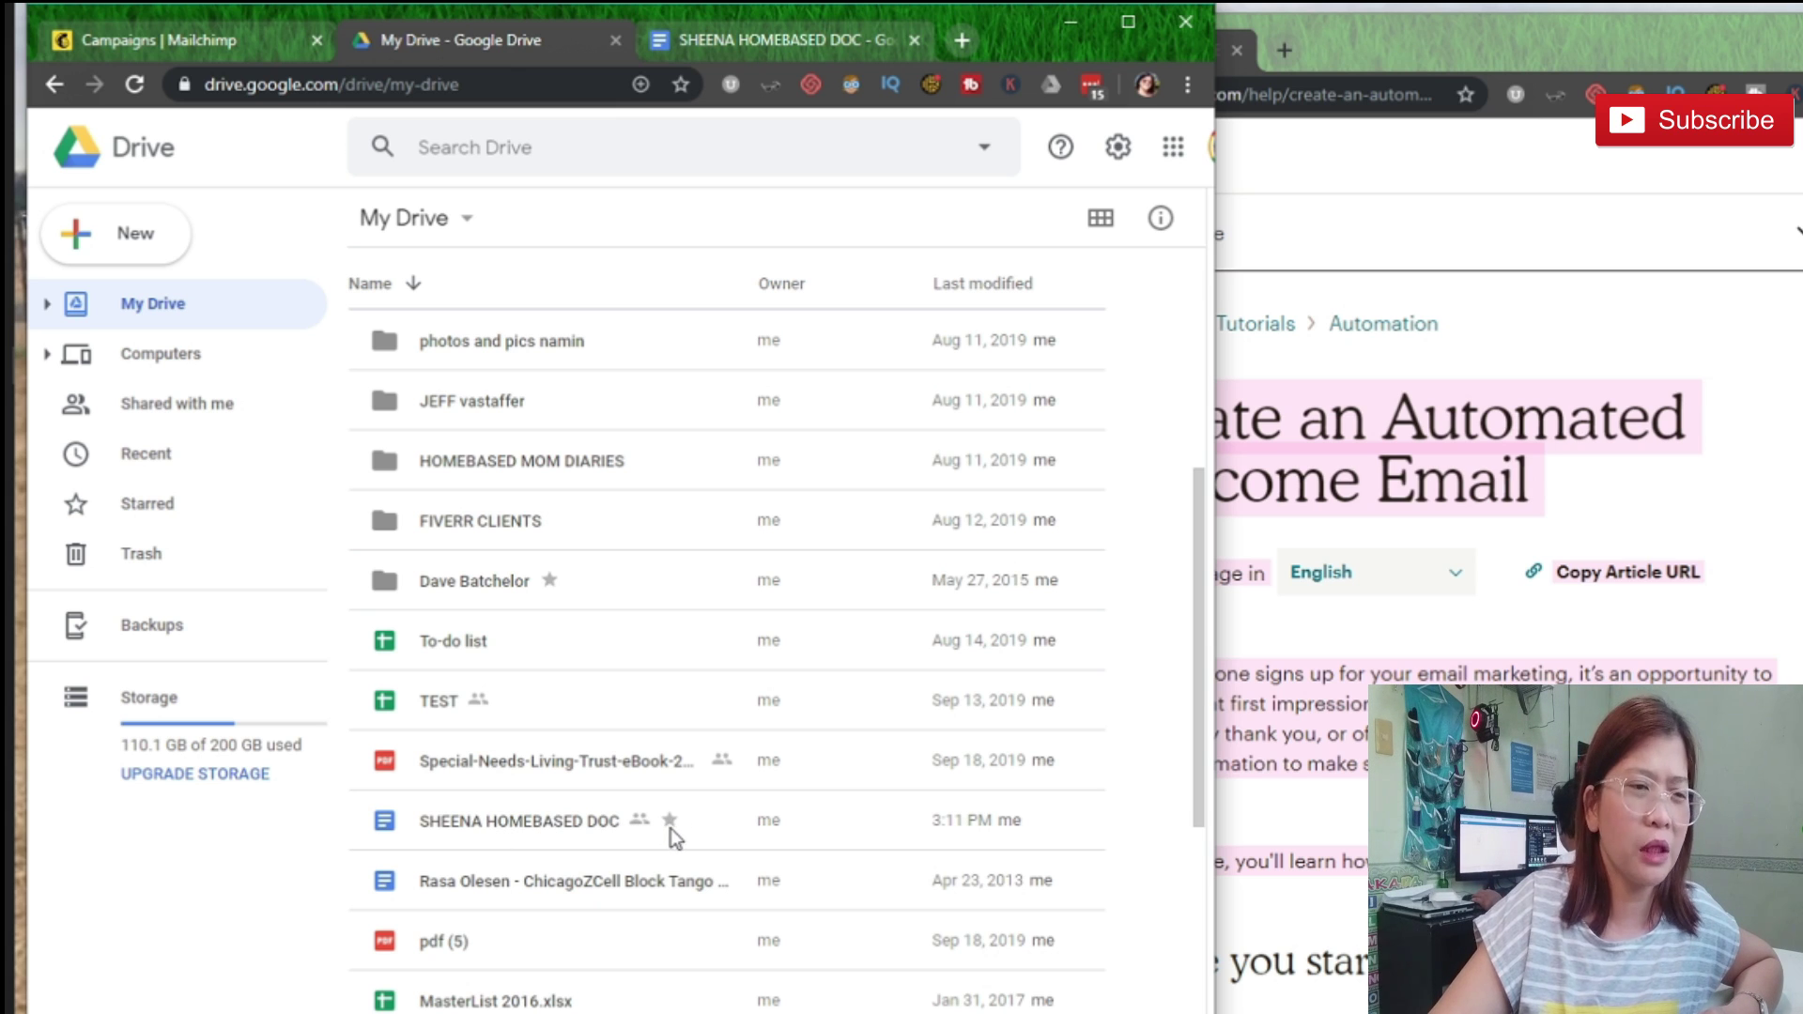
pyautogui.click(615, 822)
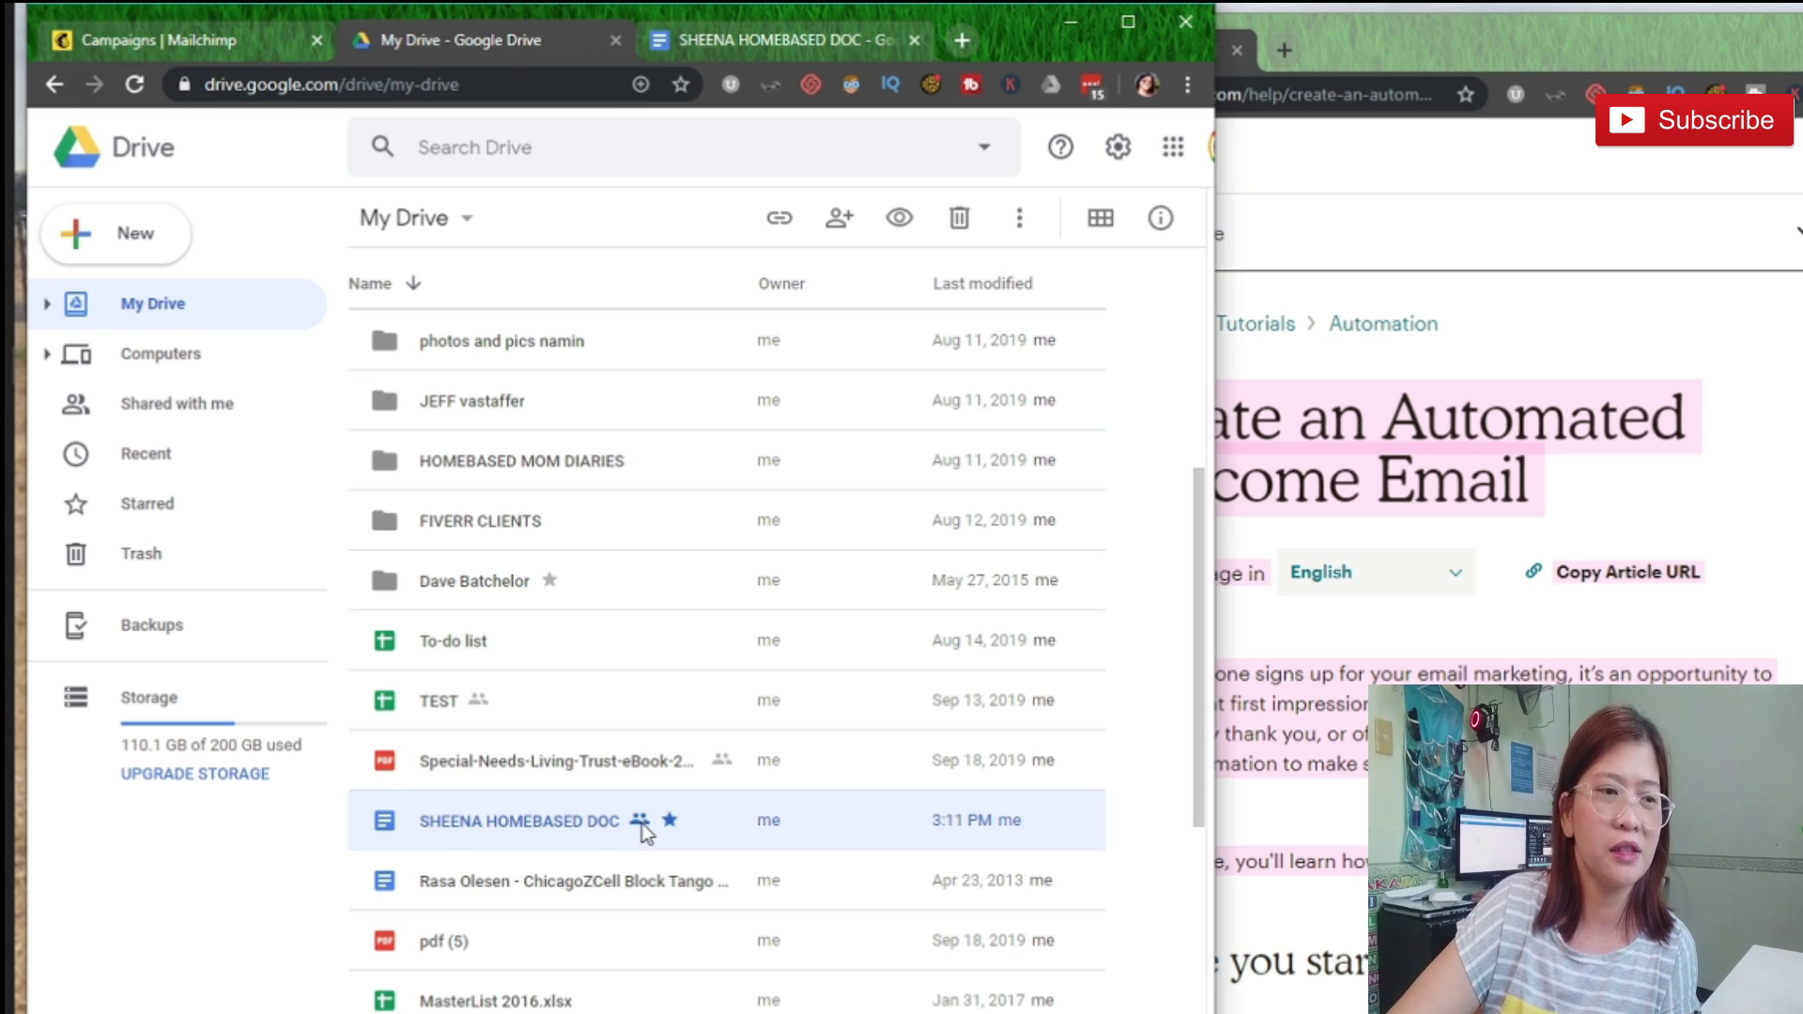
pyautogui.doubleClick(633, 838)
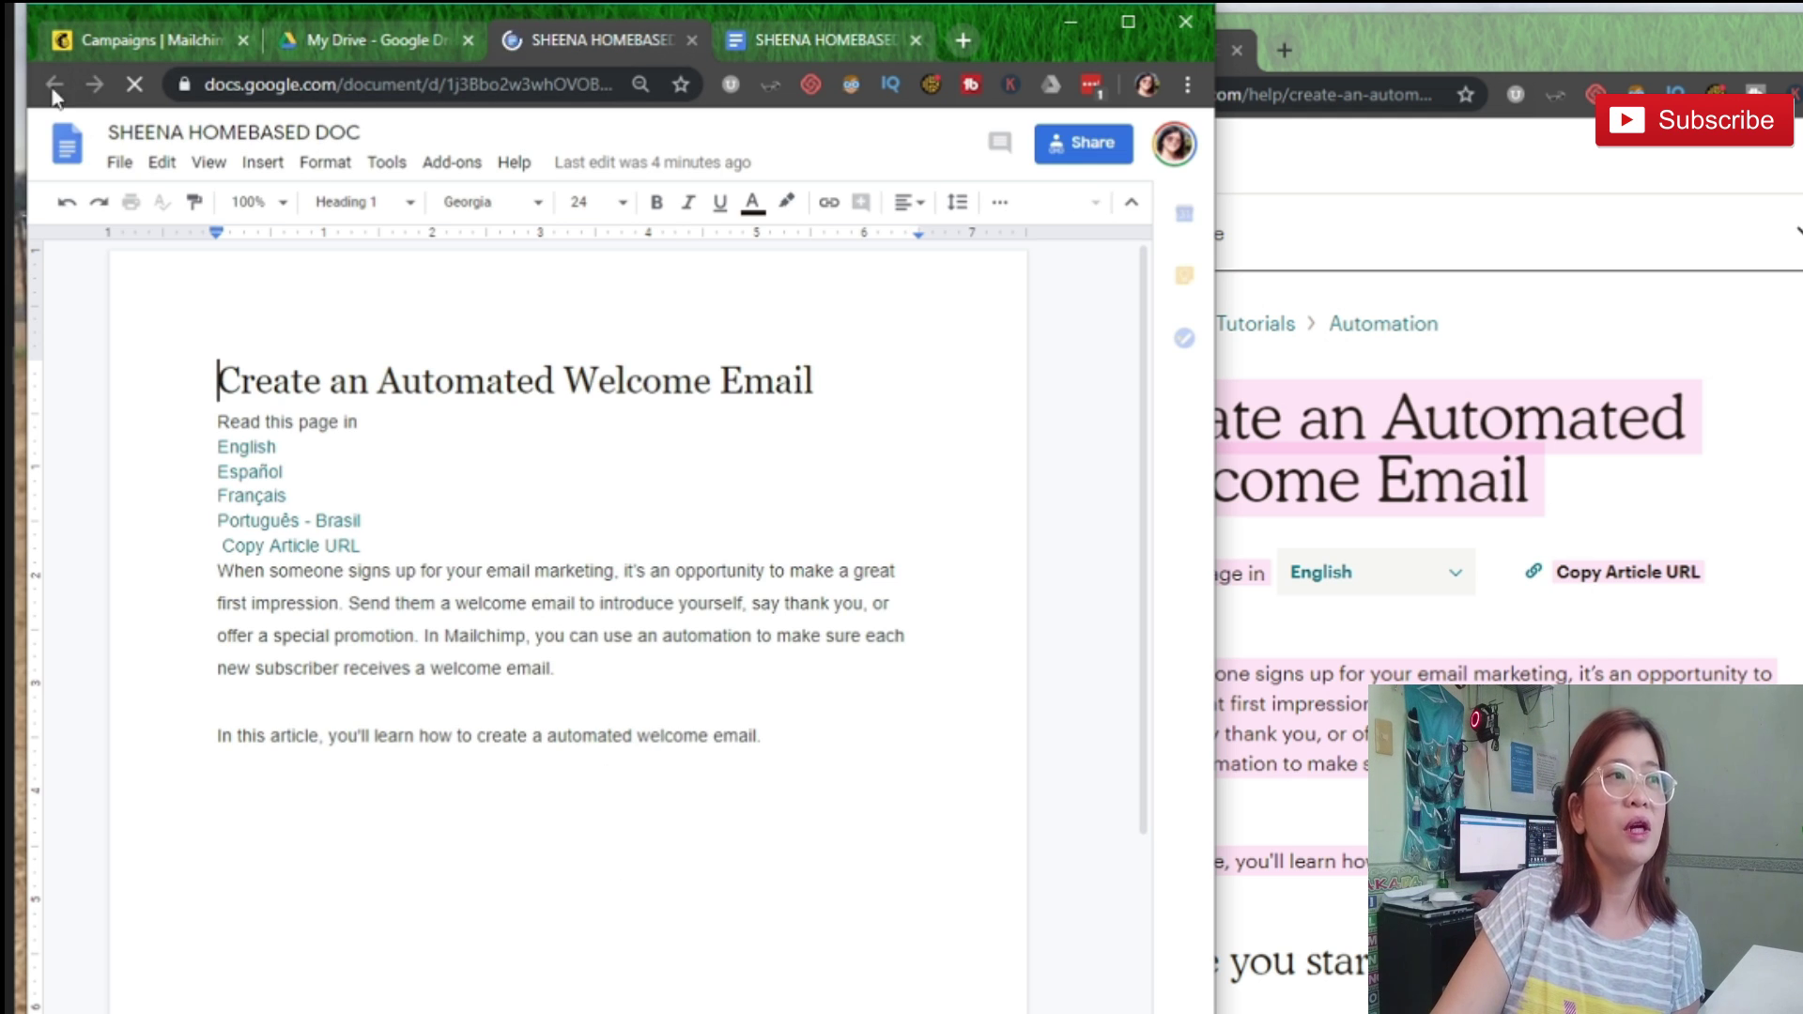
# Step: Return to the My Drive tab and maximize the browser window
pyautogui.click(368, 36)
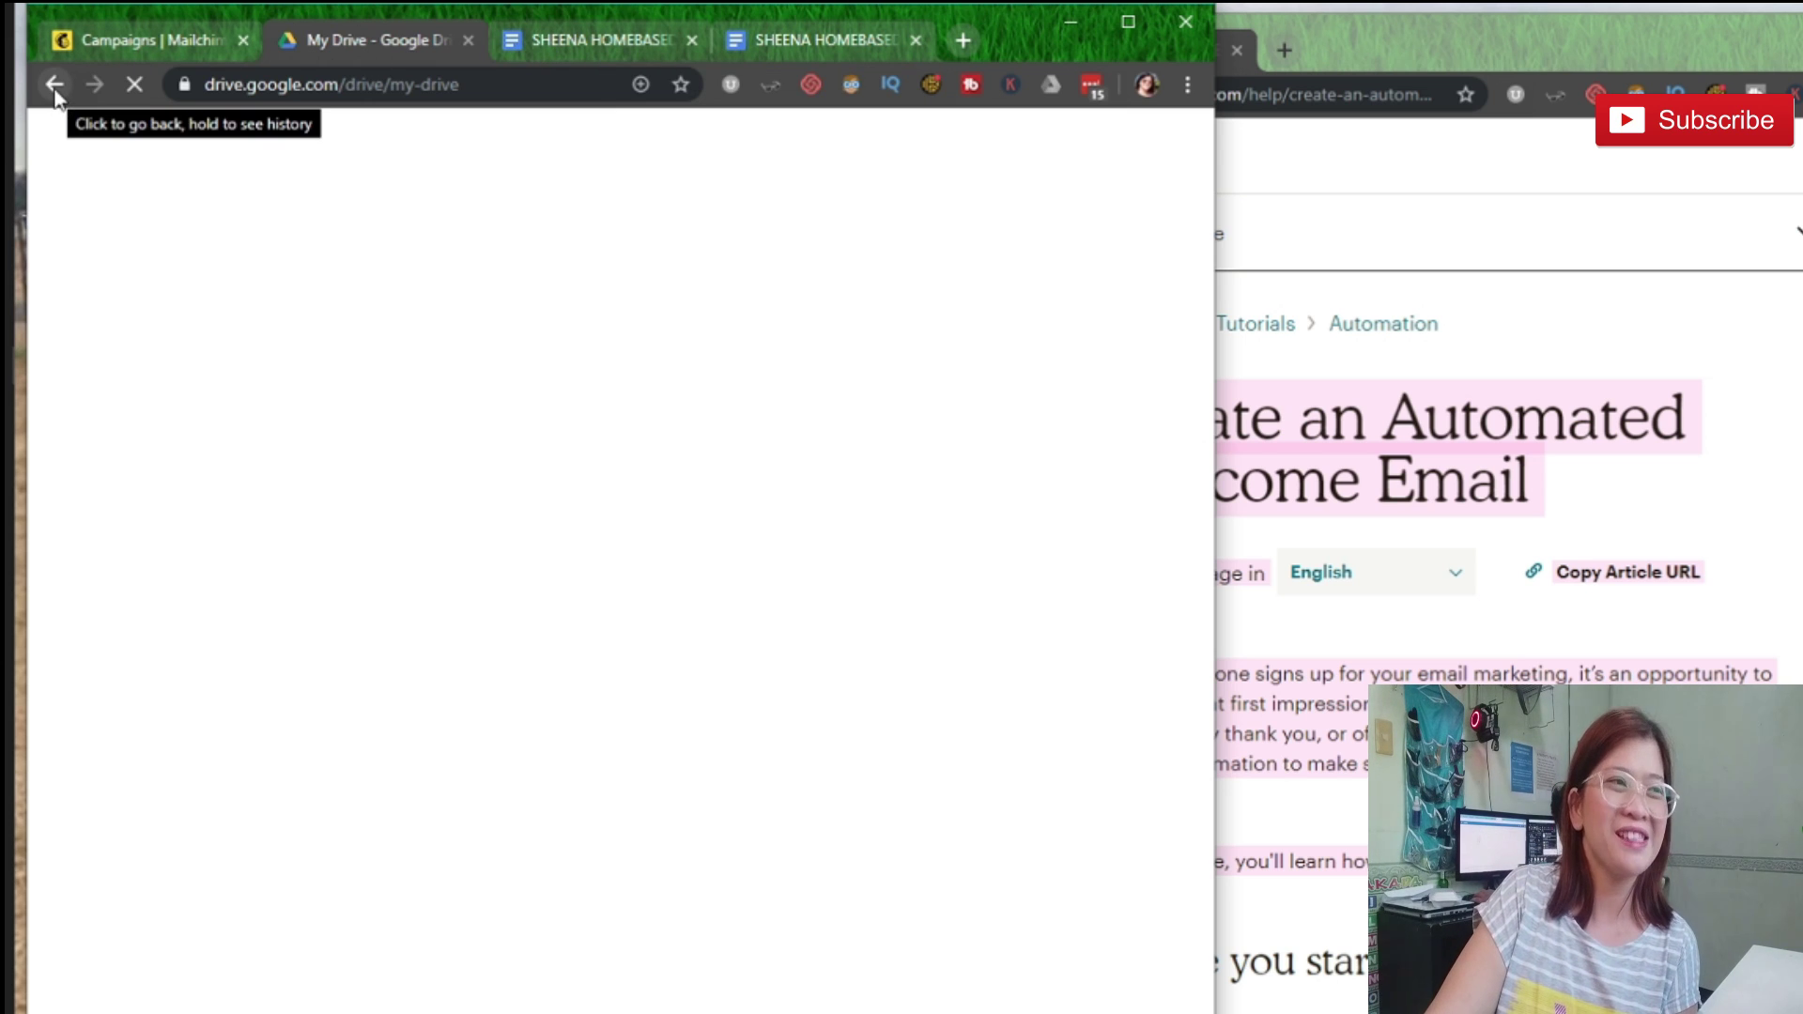
pyautogui.click(294, 86)
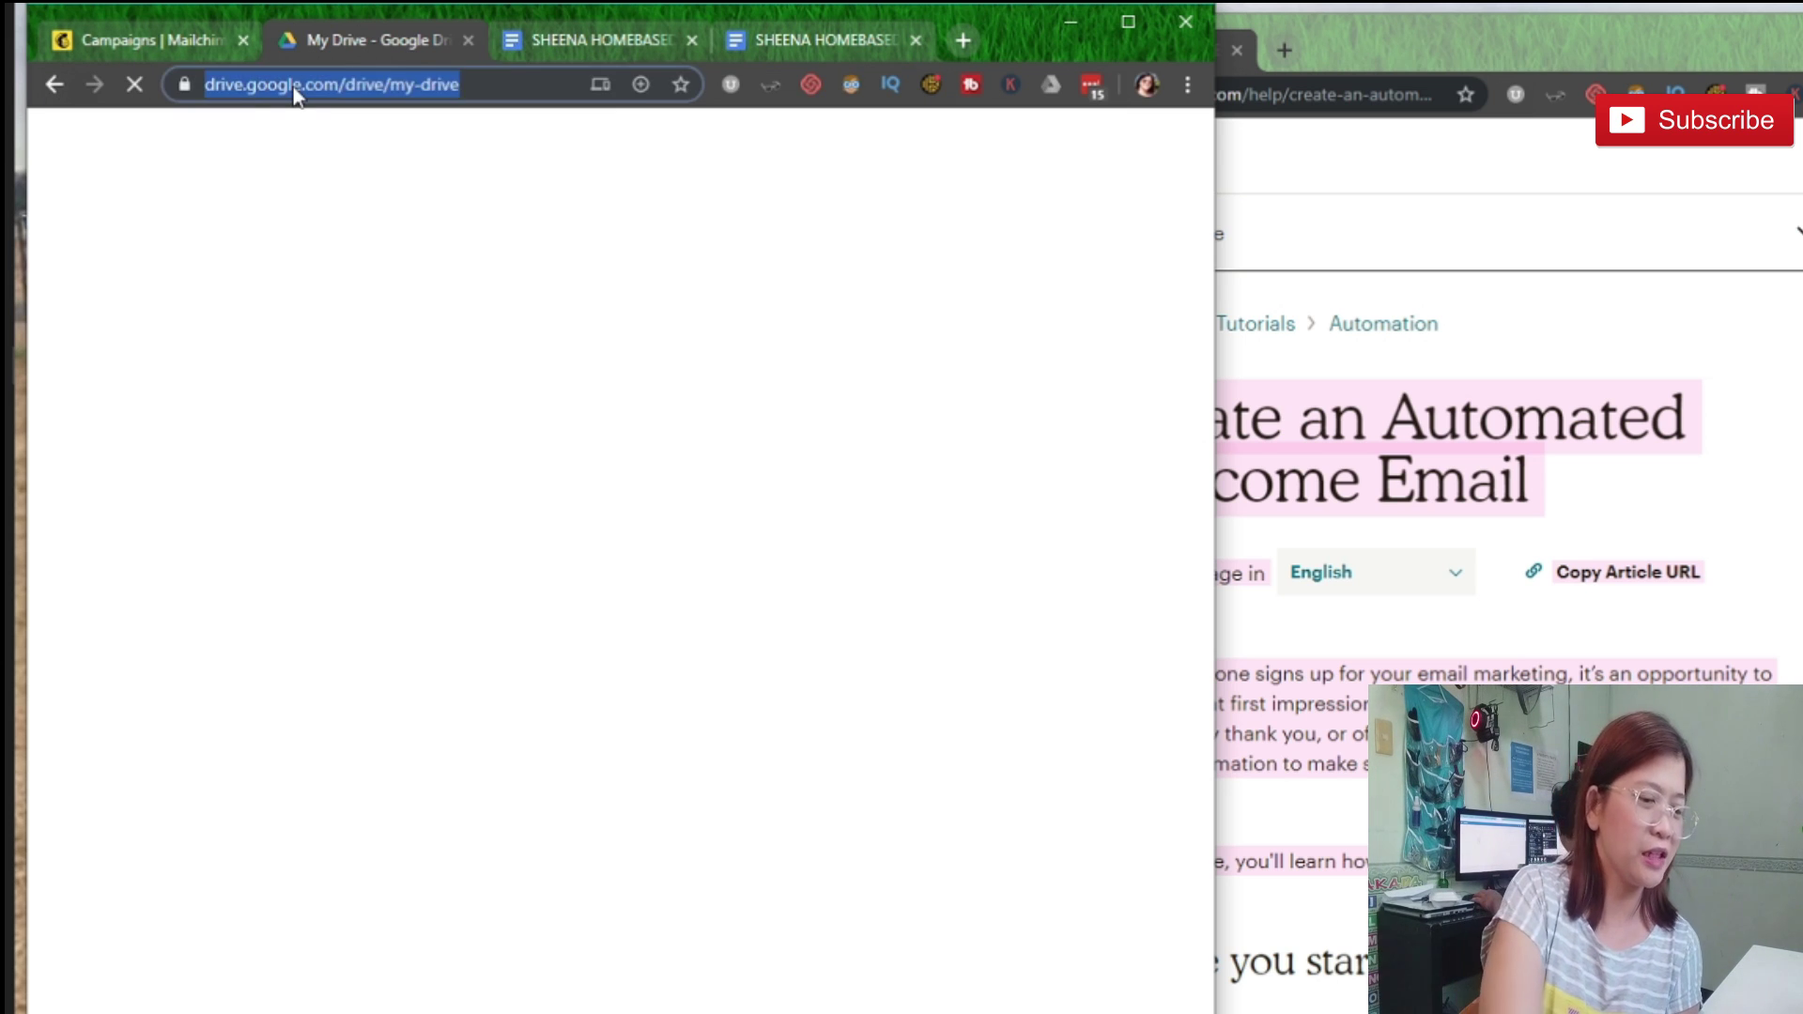
pyautogui.doubleClick(540, 9)
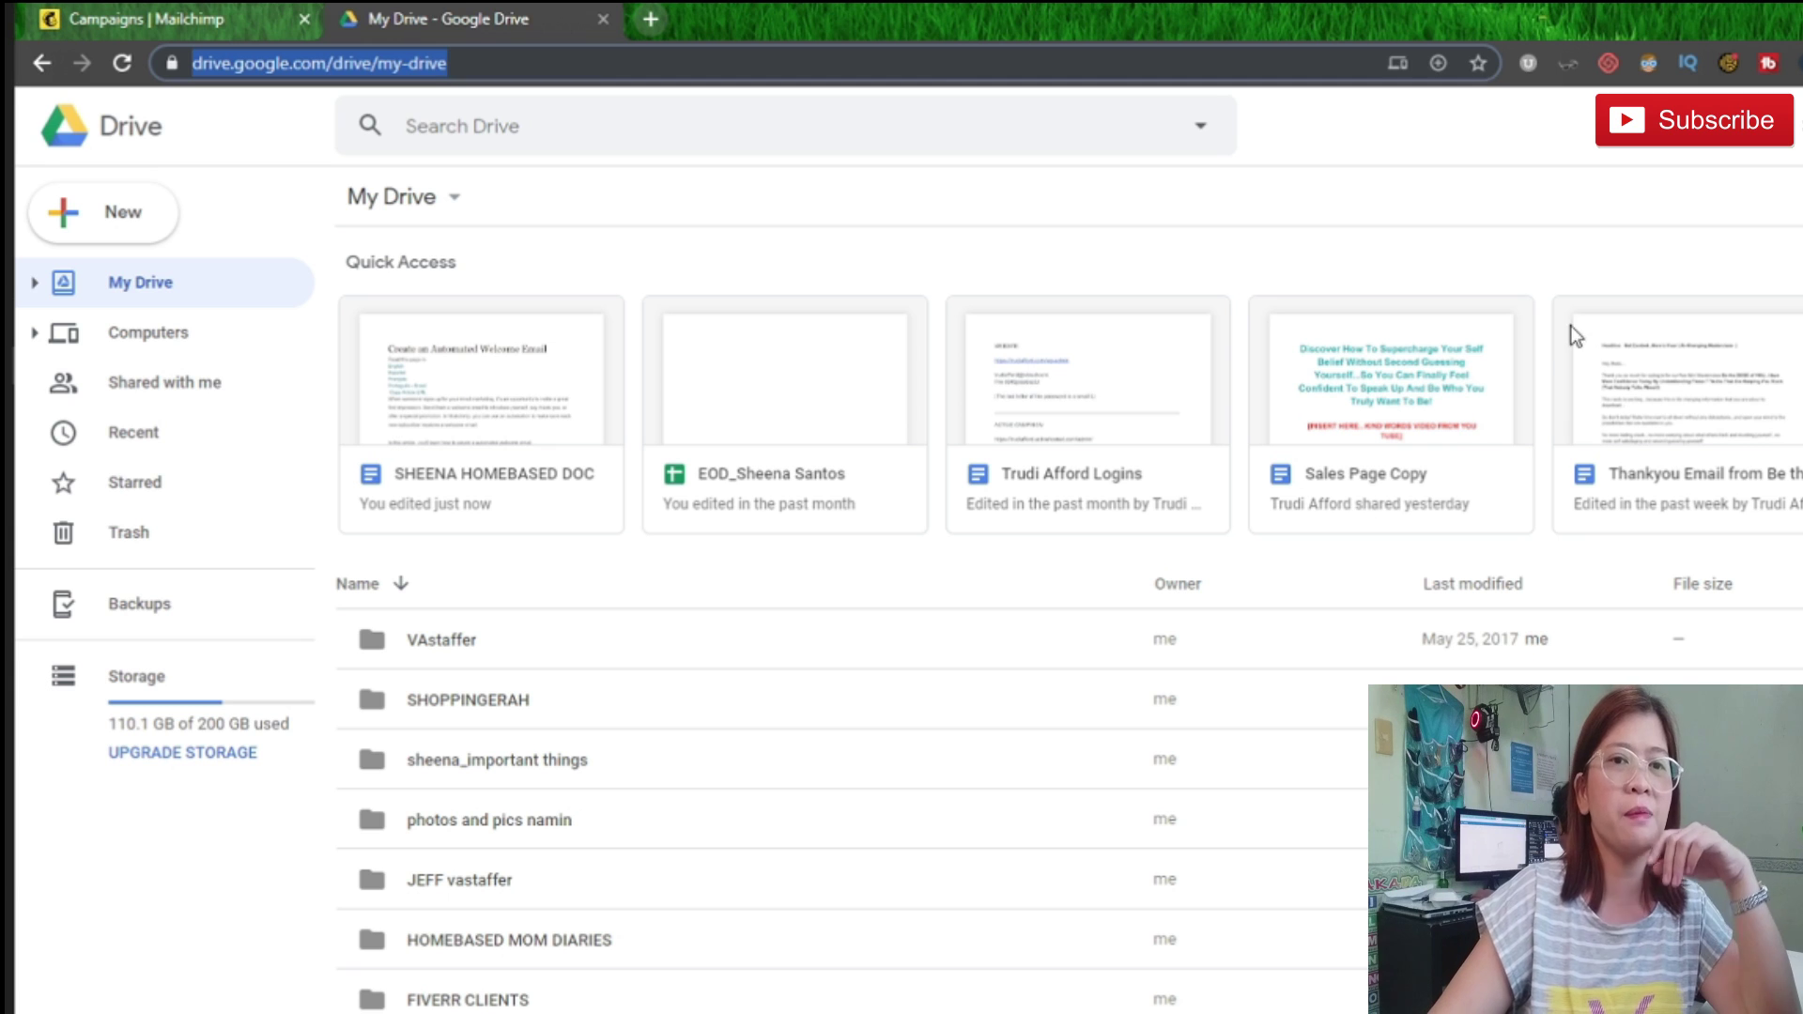
# Step: Open Drive's New menu to see which file types can be created
pyautogui.click(101, 224)
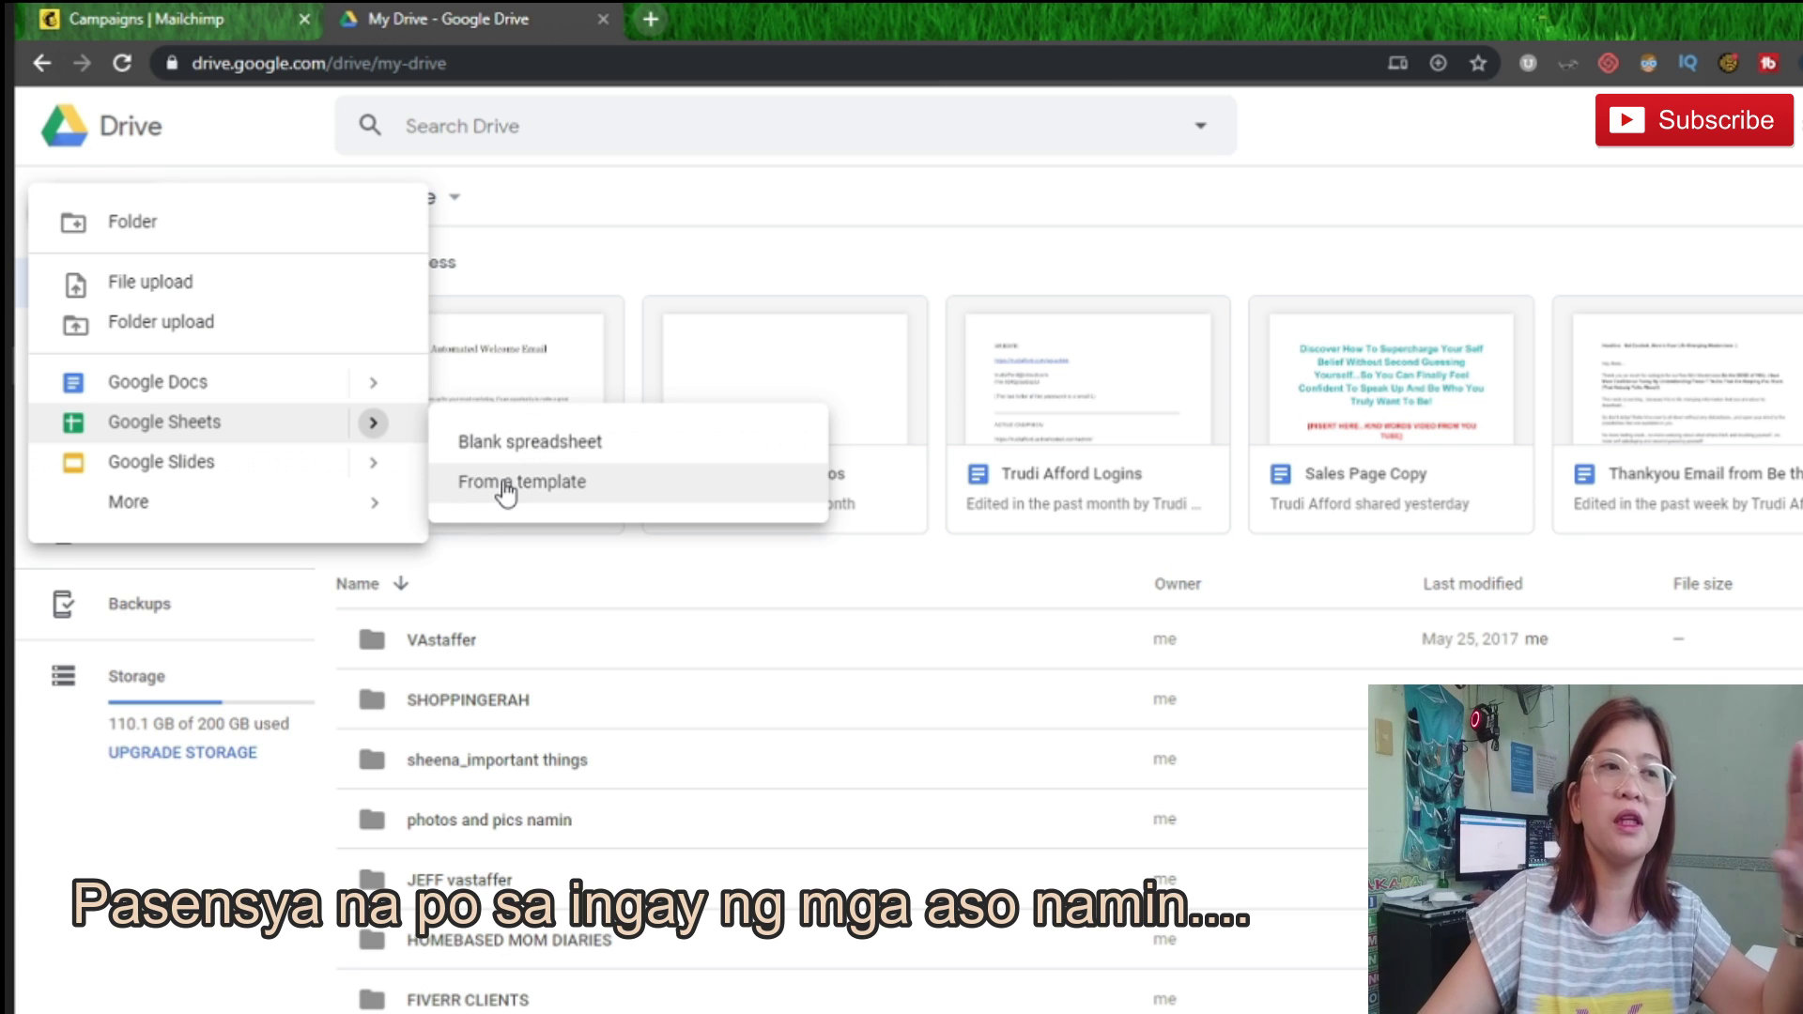
pyautogui.moveTo(162, 462)
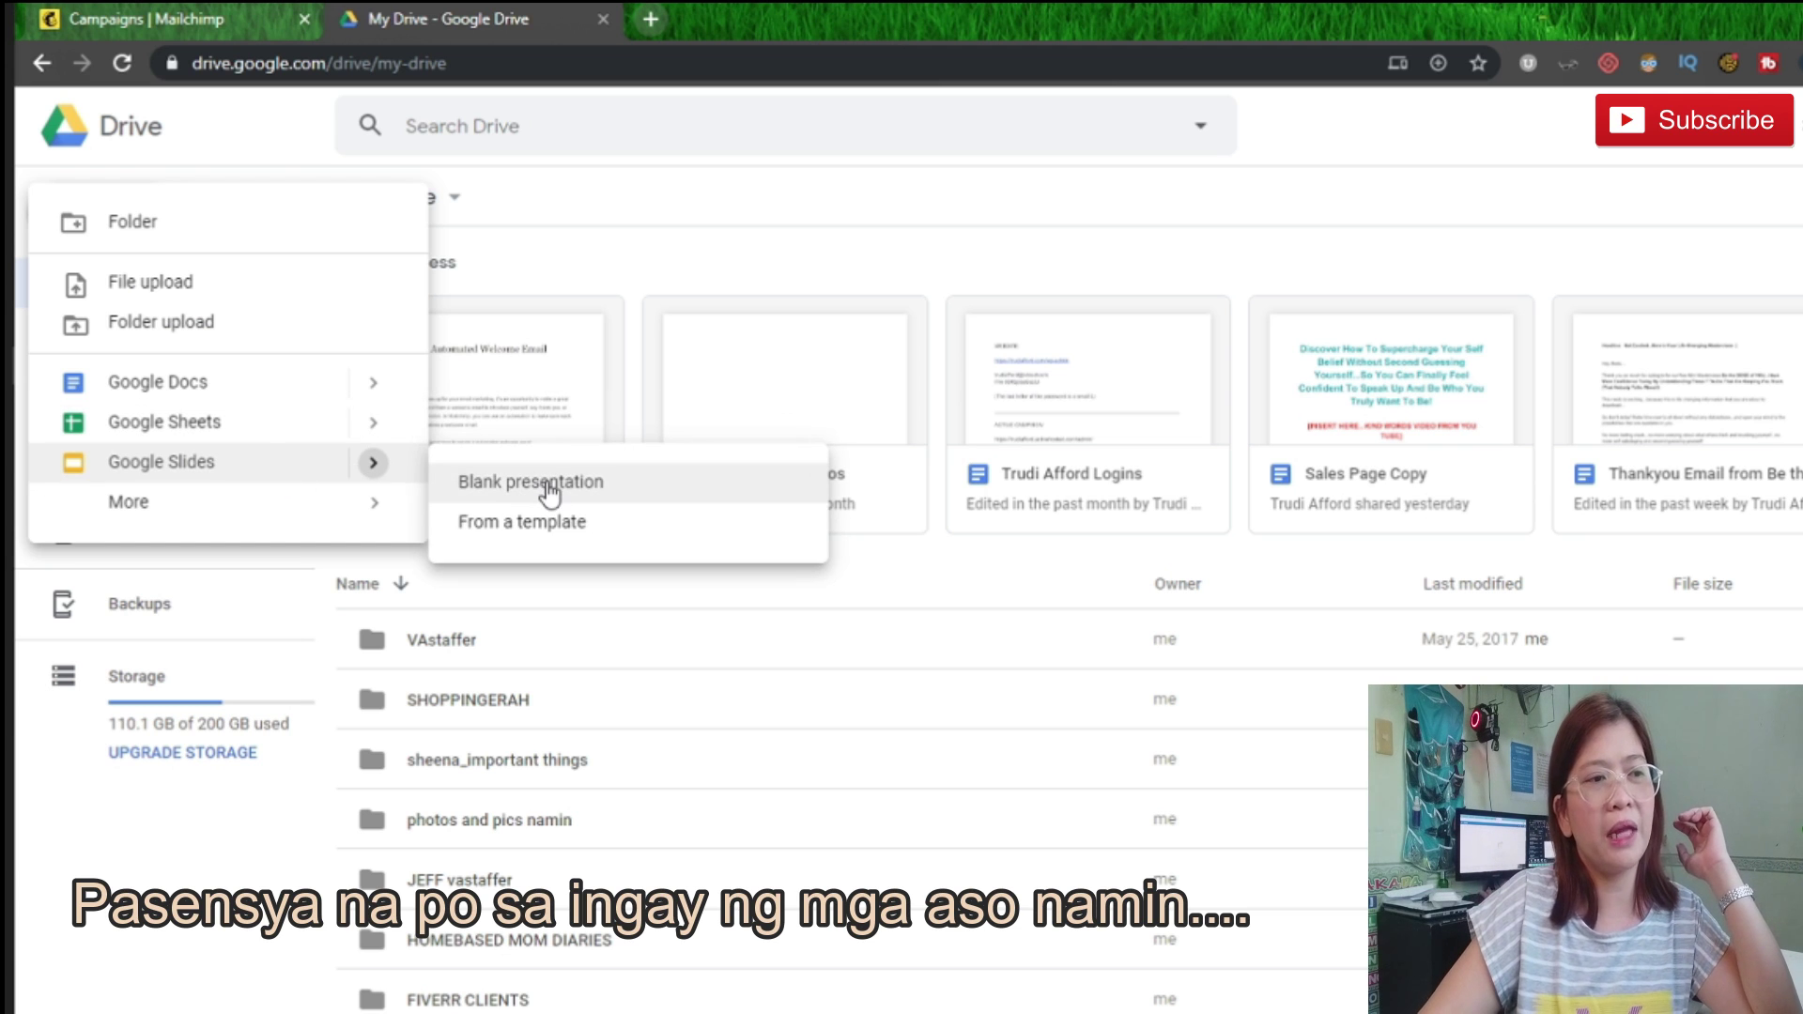
# Step: Create a blank Untitled spreadsheet in Google Sheets, then return to My Drive's New menu
pyautogui.click(280, 425)
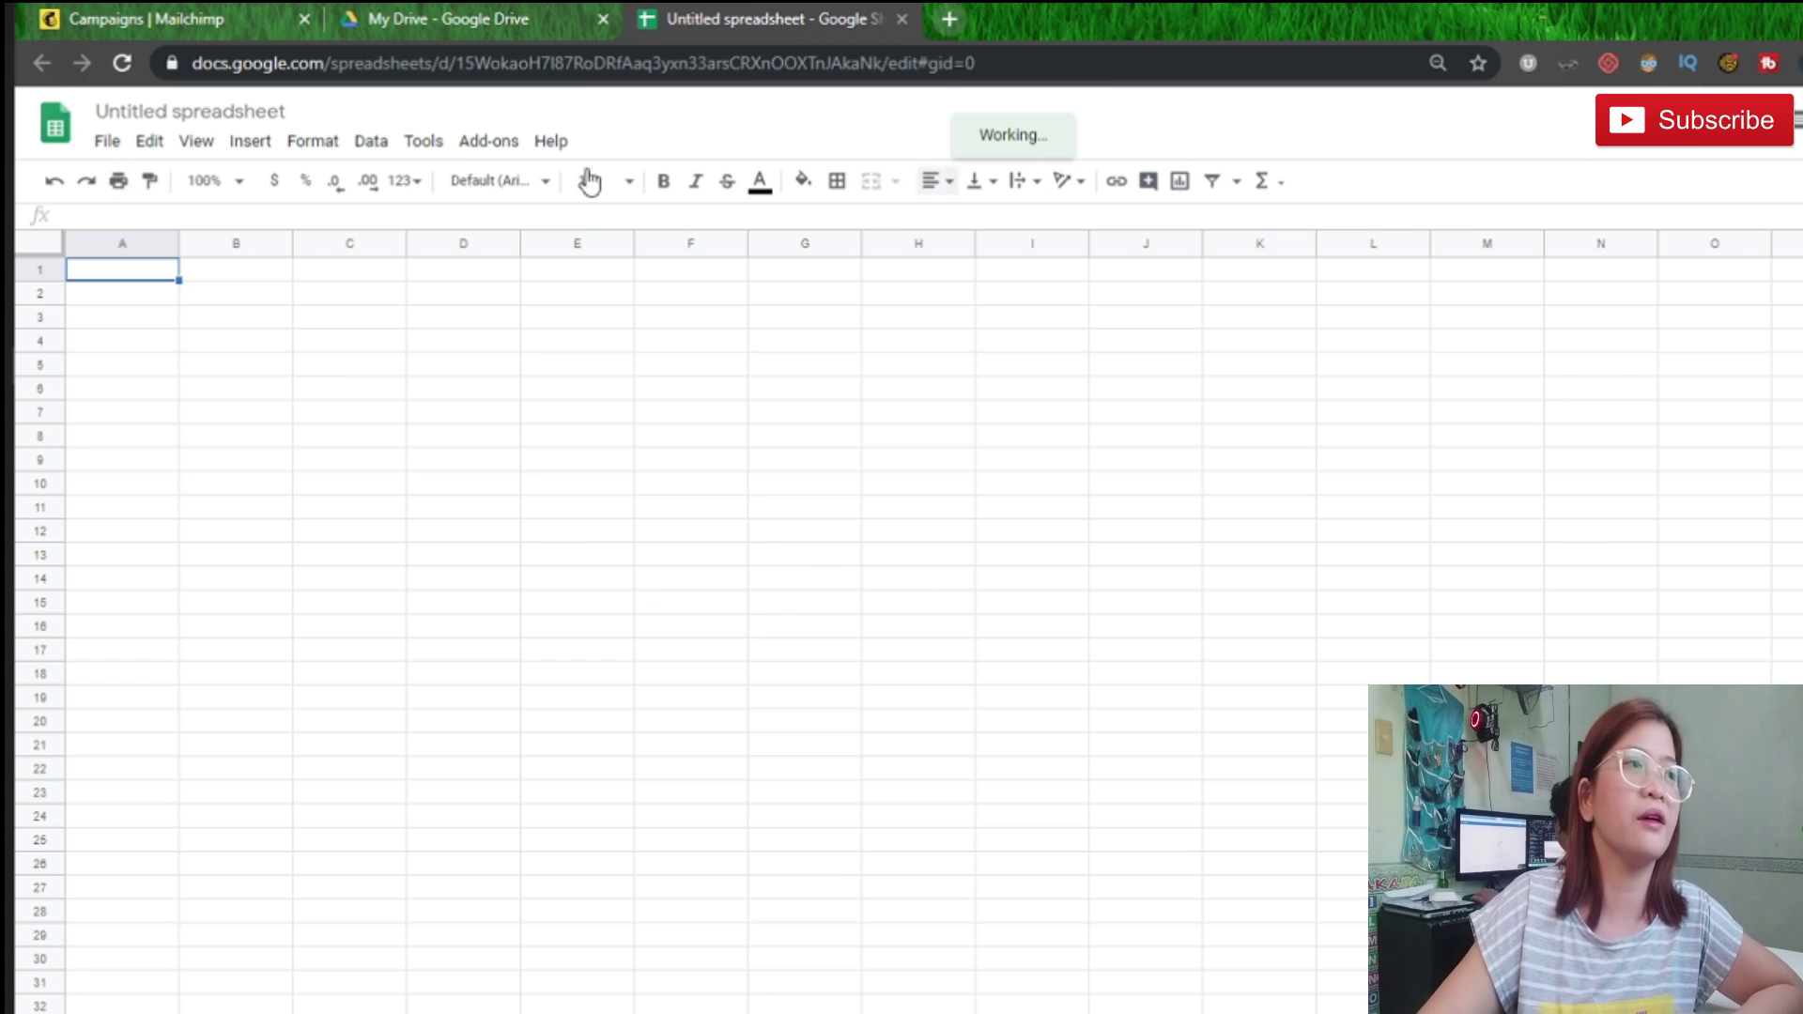
pyautogui.click(128, 110)
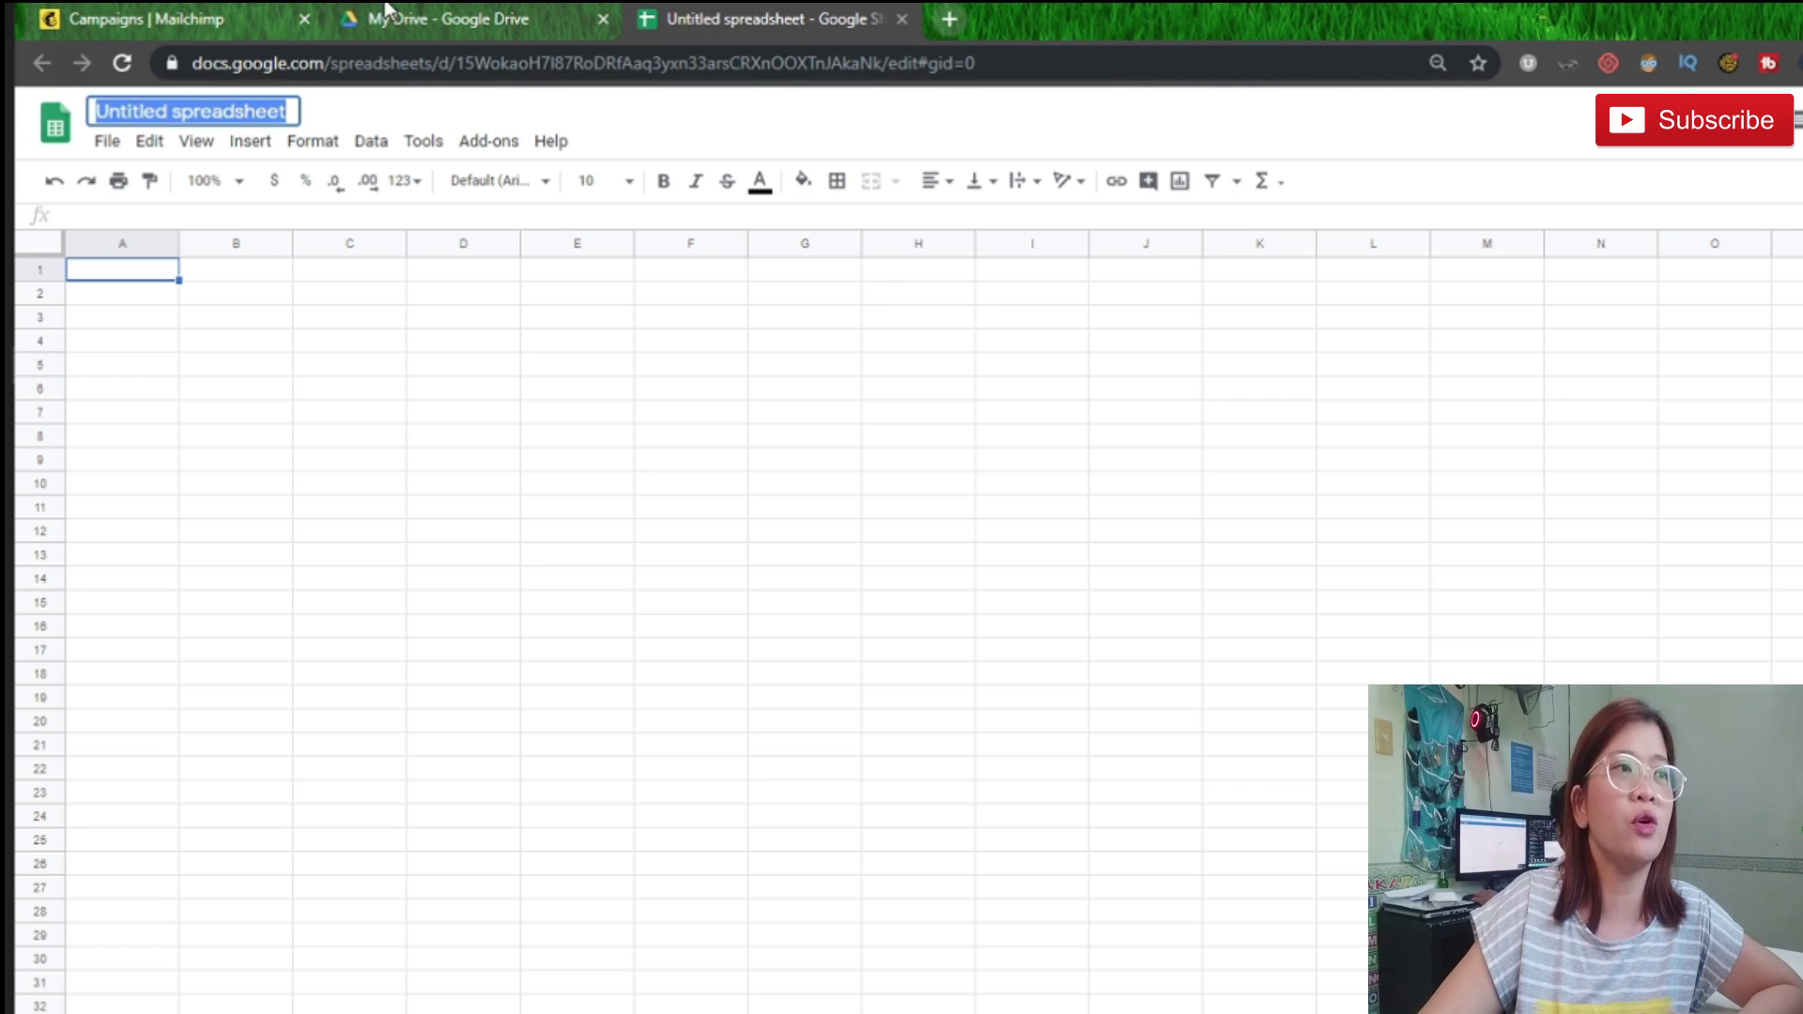
pyautogui.click(436, 26)
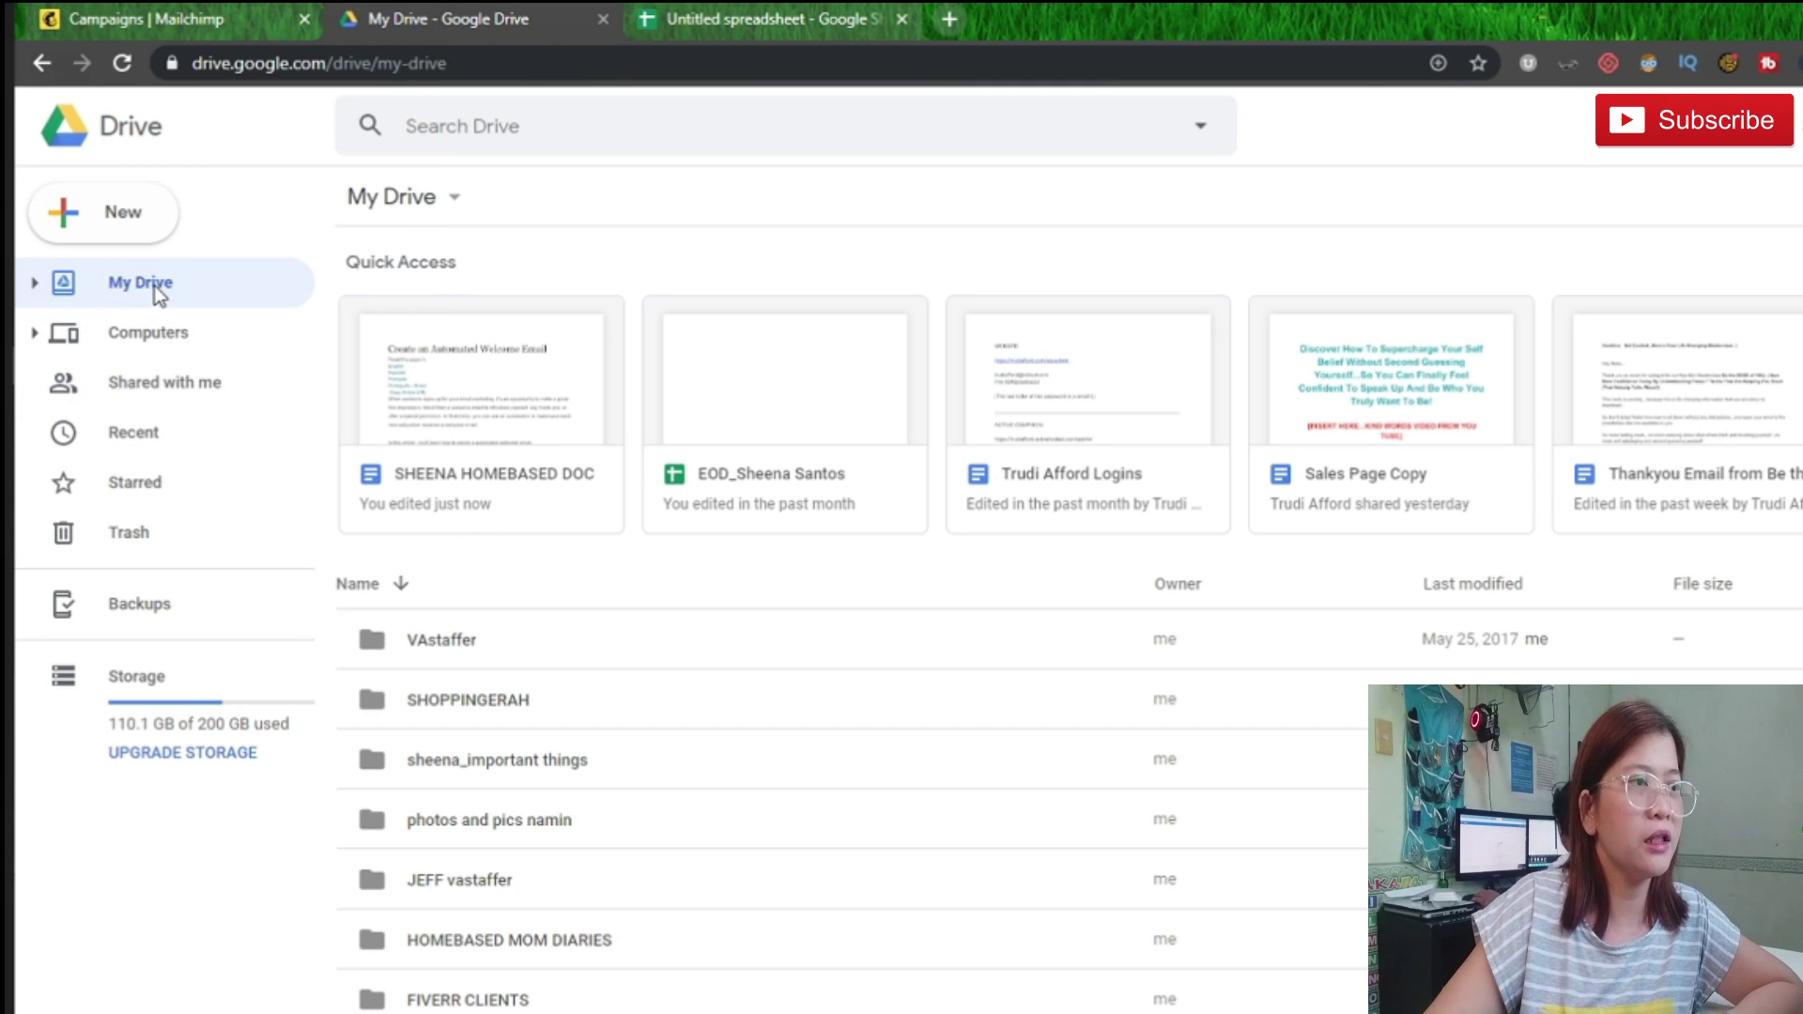
pyautogui.click(120, 214)
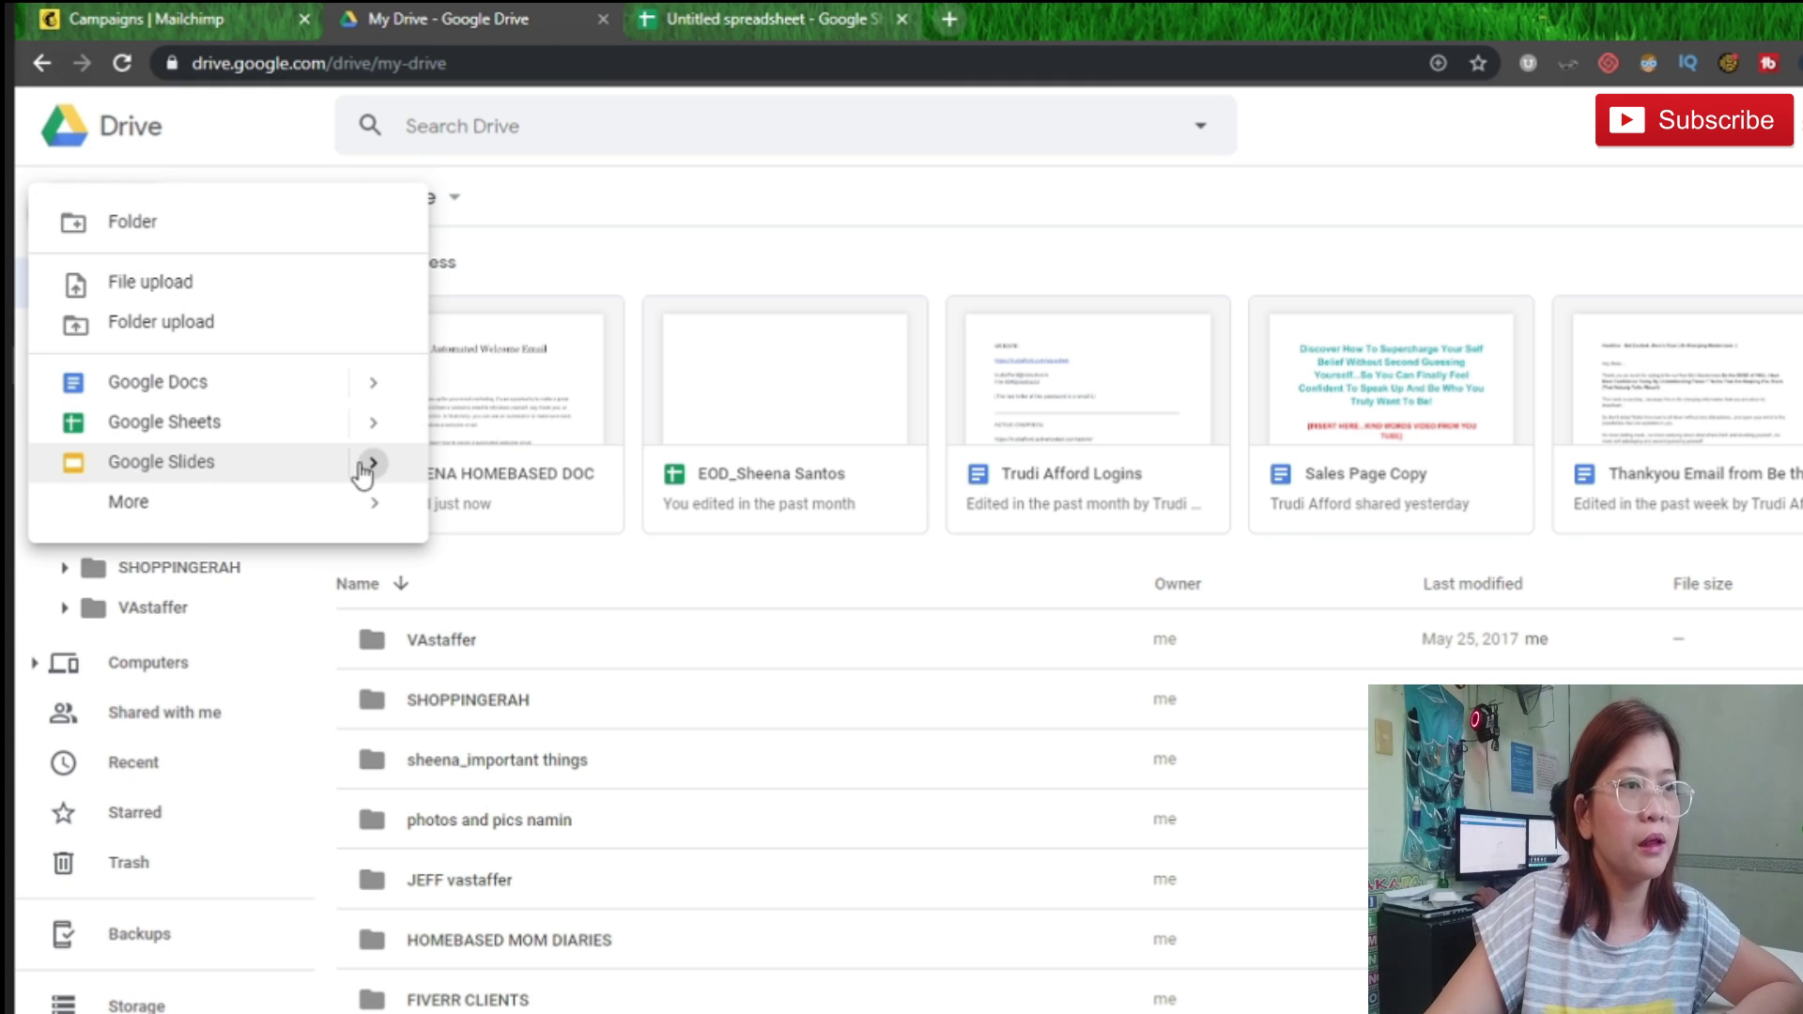
# Step: Create a blank Untitled presentation in Google Slides, then return to My Drive and expand Computers
pyautogui.click(483, 481)
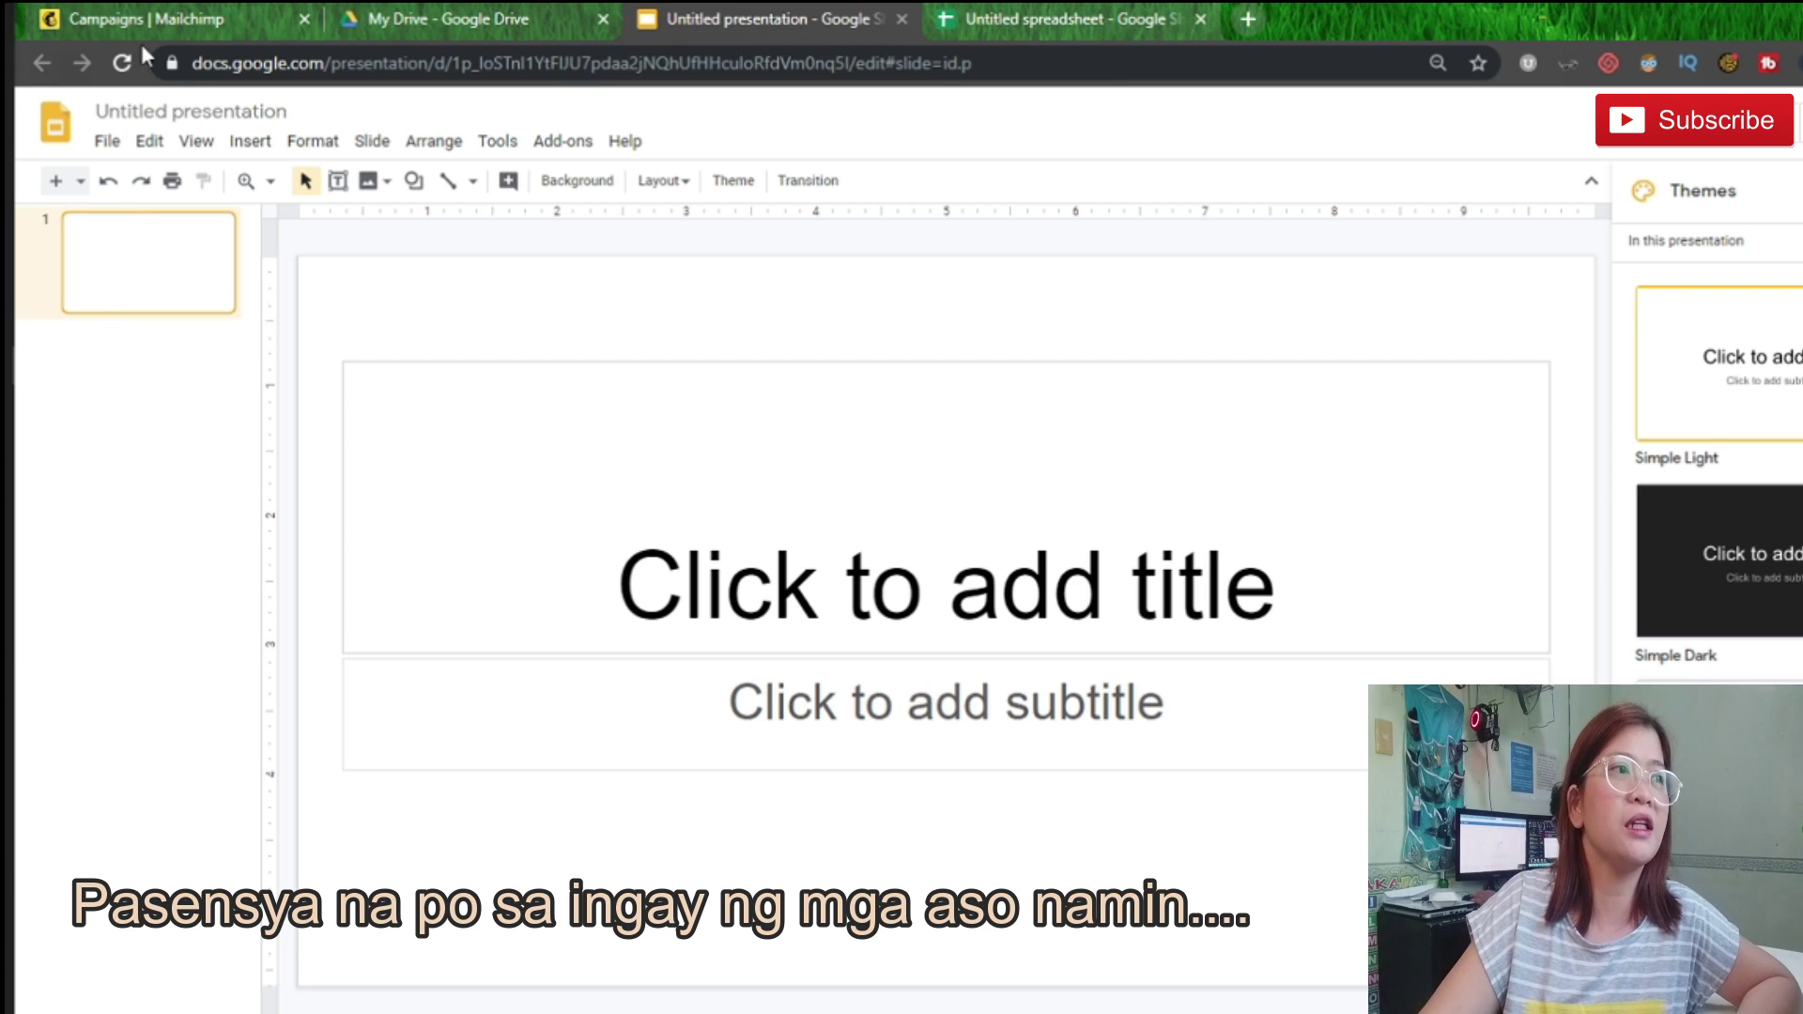
pyautogui.click(133, 113)
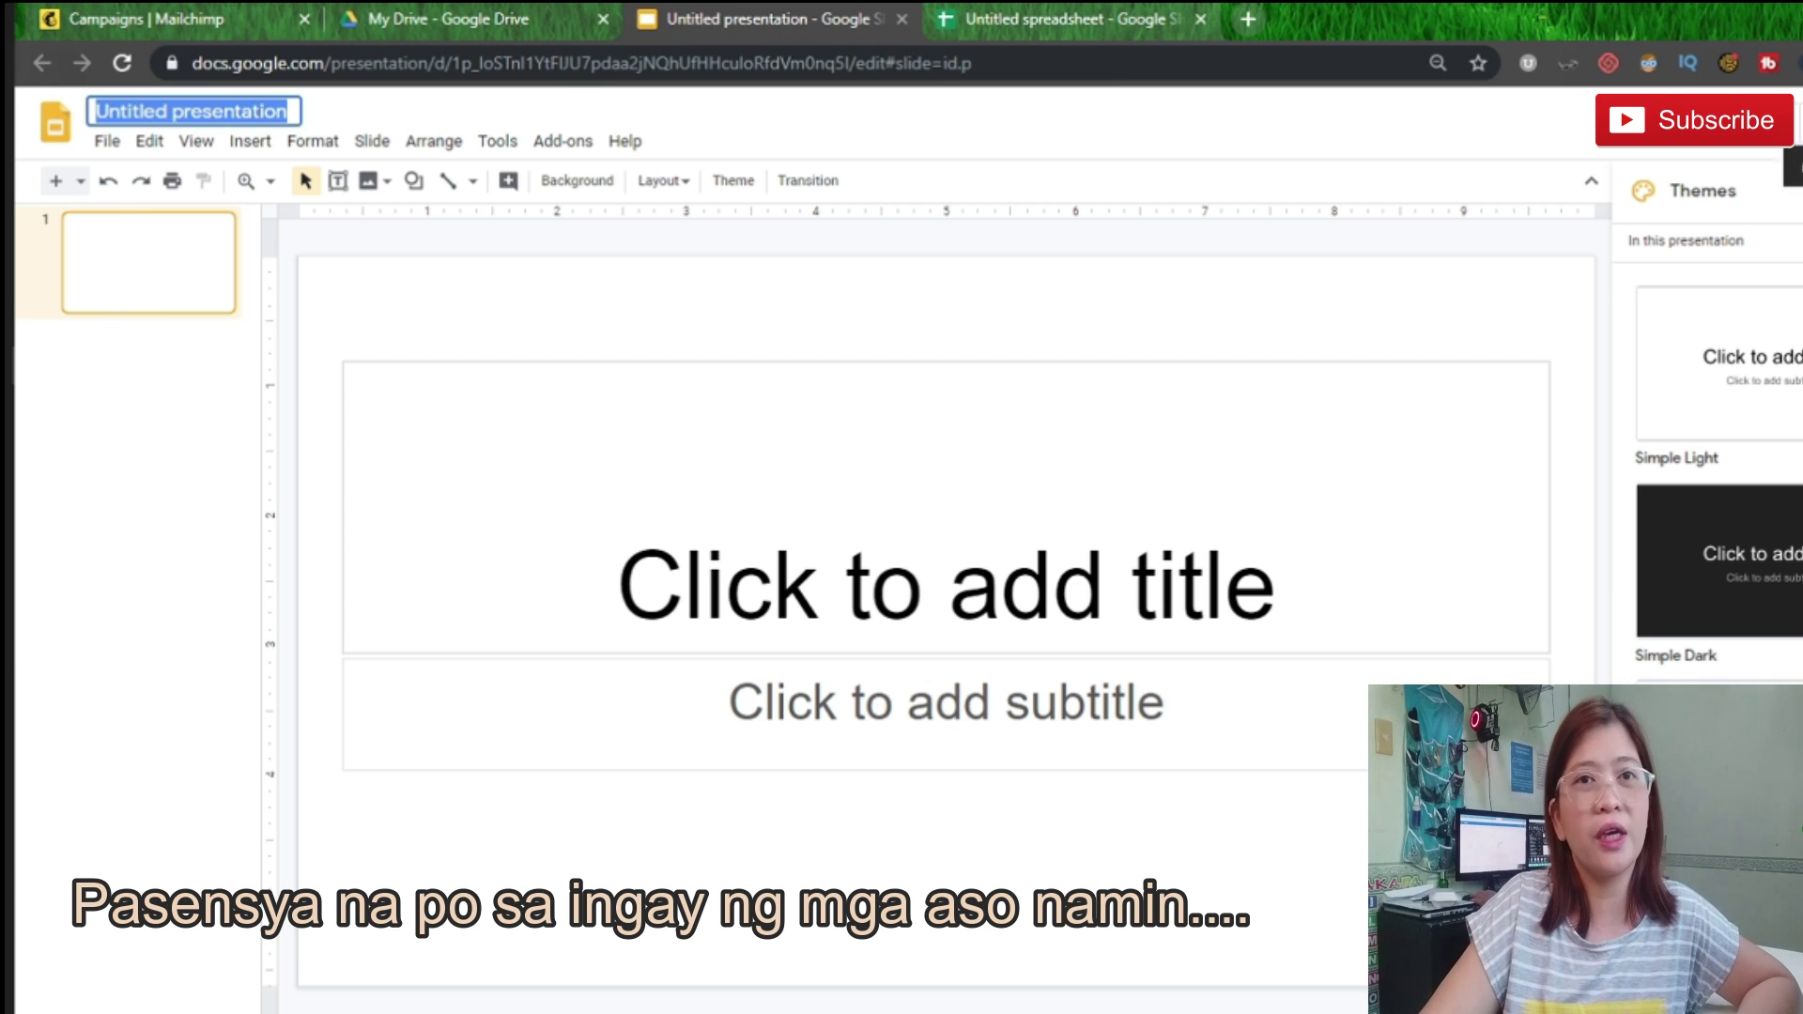
pyautogui.click(1796, 121)
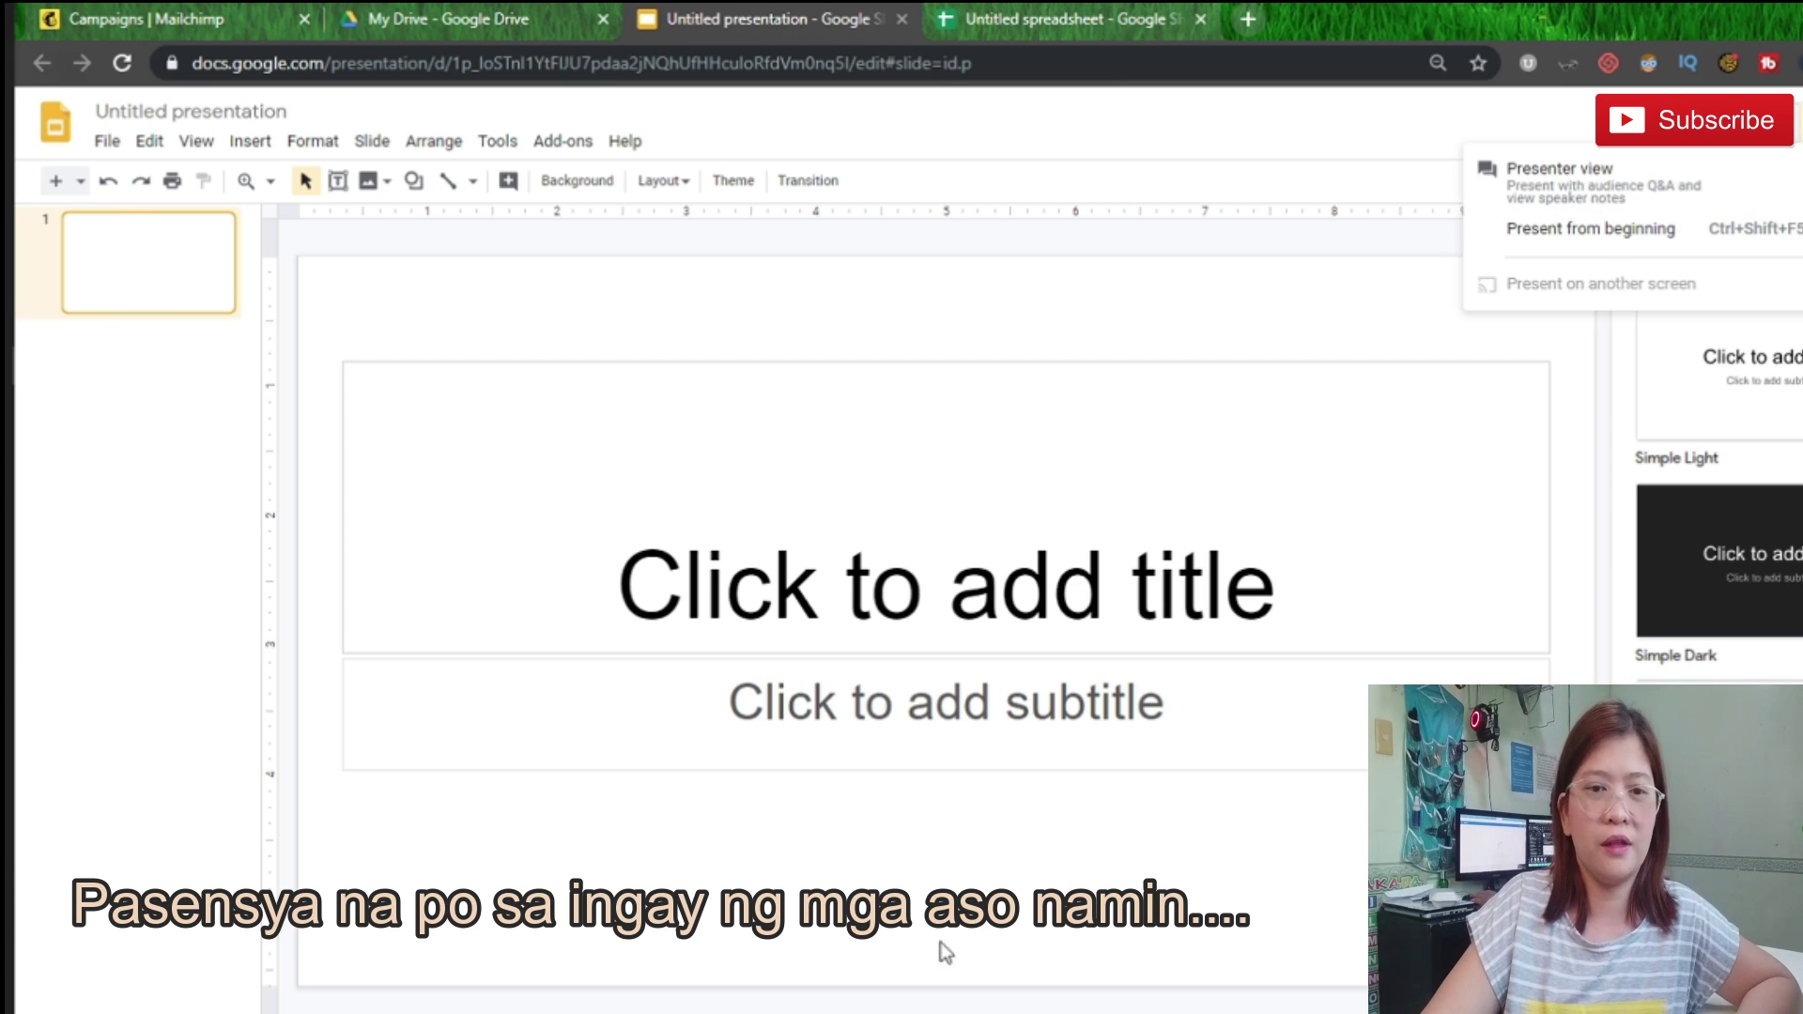
pyautogui.click(488, 15)
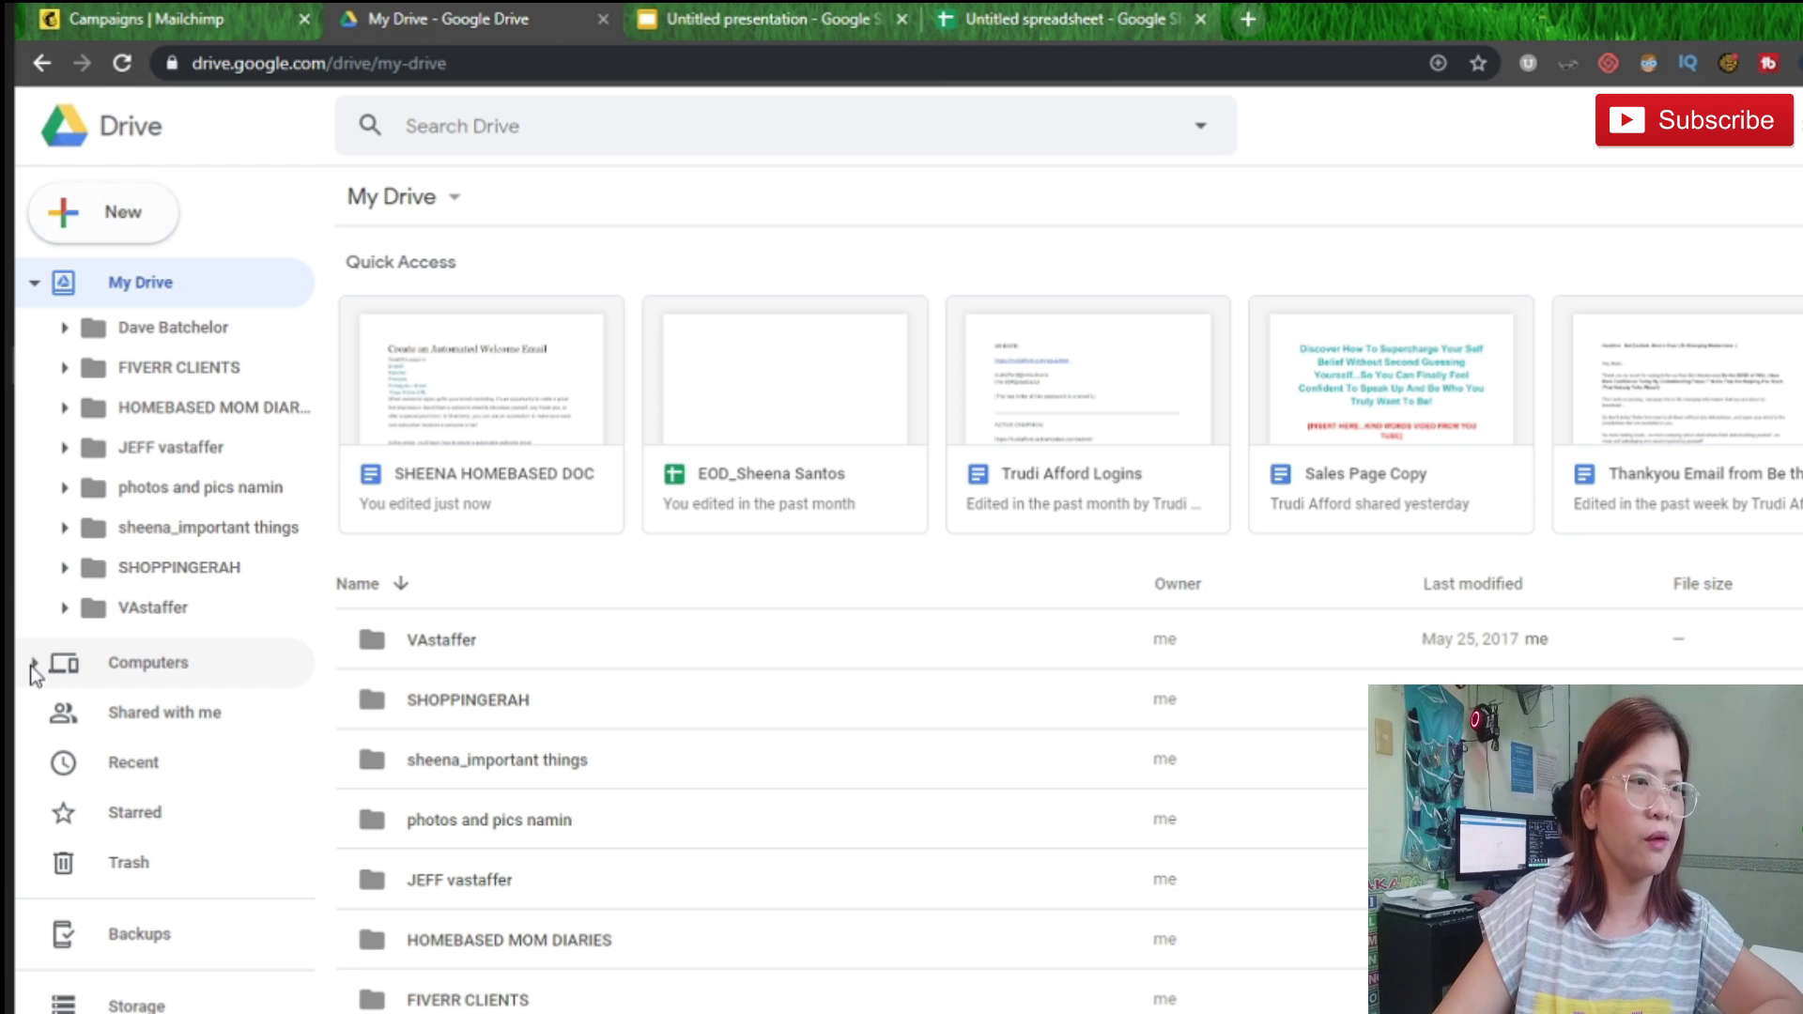
pyautogui.click(148, 662)
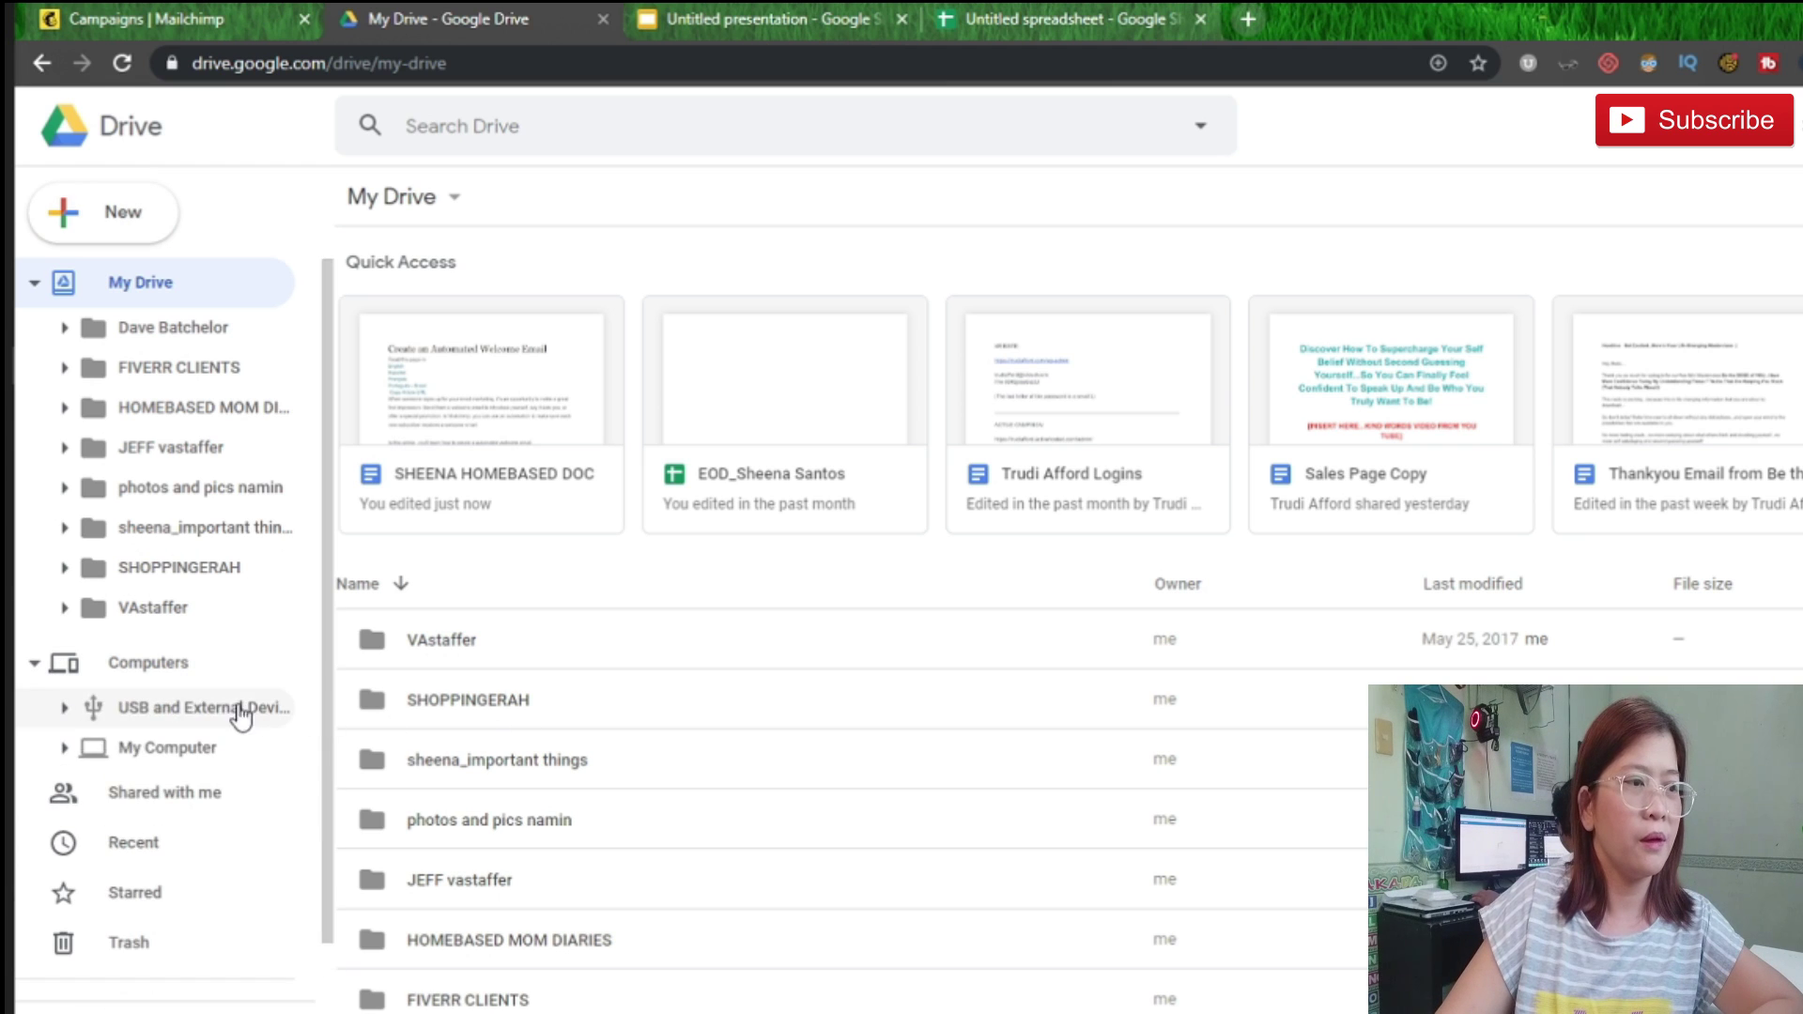
# Step: Browse My Computer, HOMEBASED MOM DIARIES, Pictures and iCloud Photos, then open photos and pics namin
pyautogui.click(188, 752)
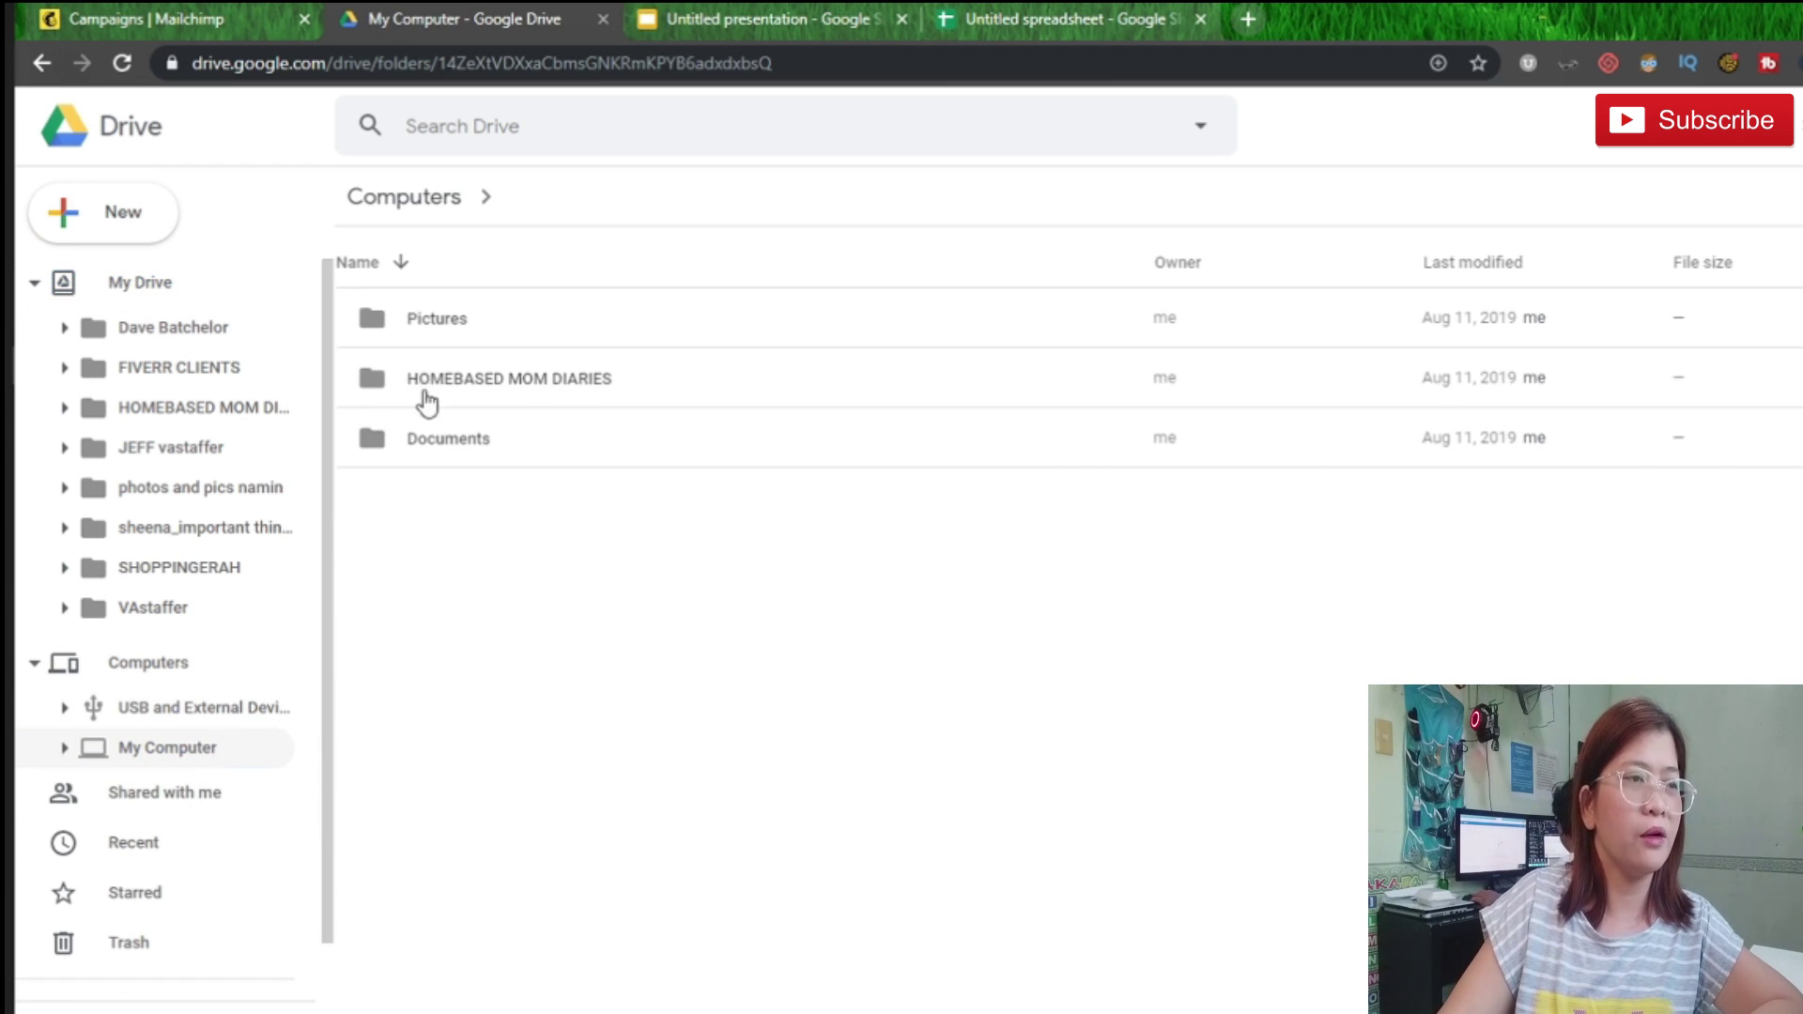
pyautogui.doubleClick(481, 380)
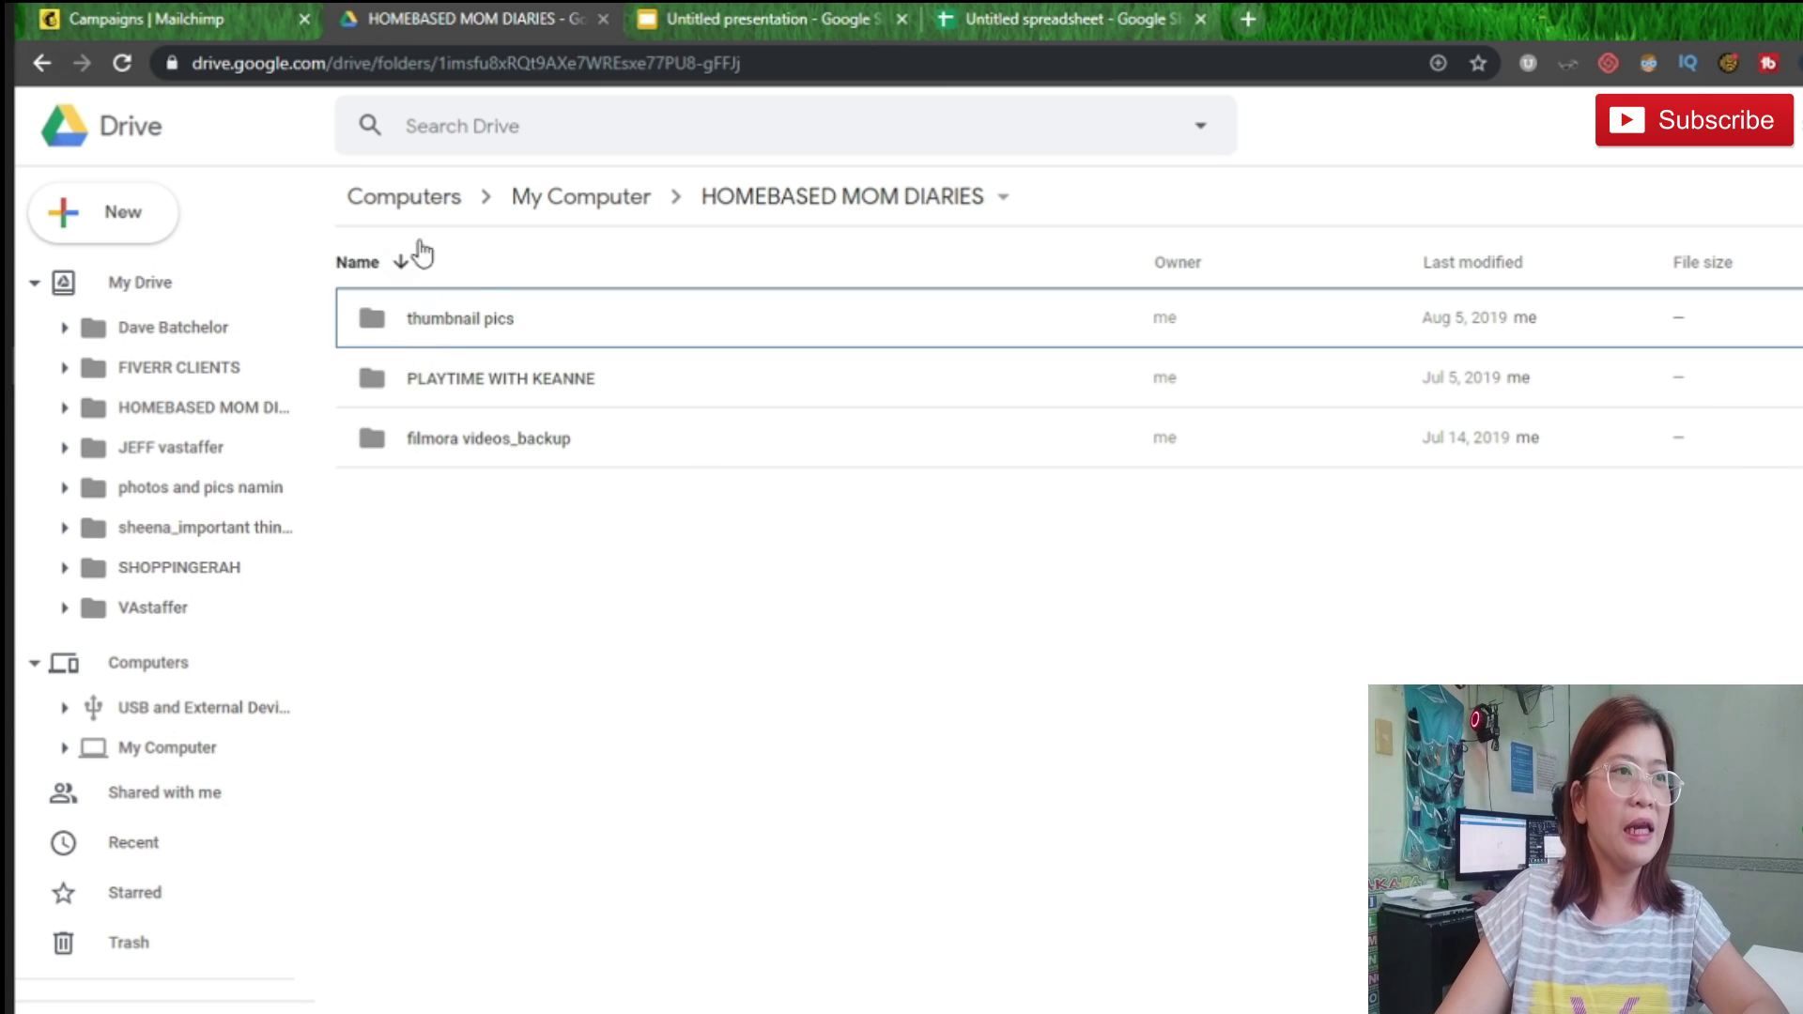
pyautogui.click(568, 197)
pyautogui.doubleClick(449, 320)
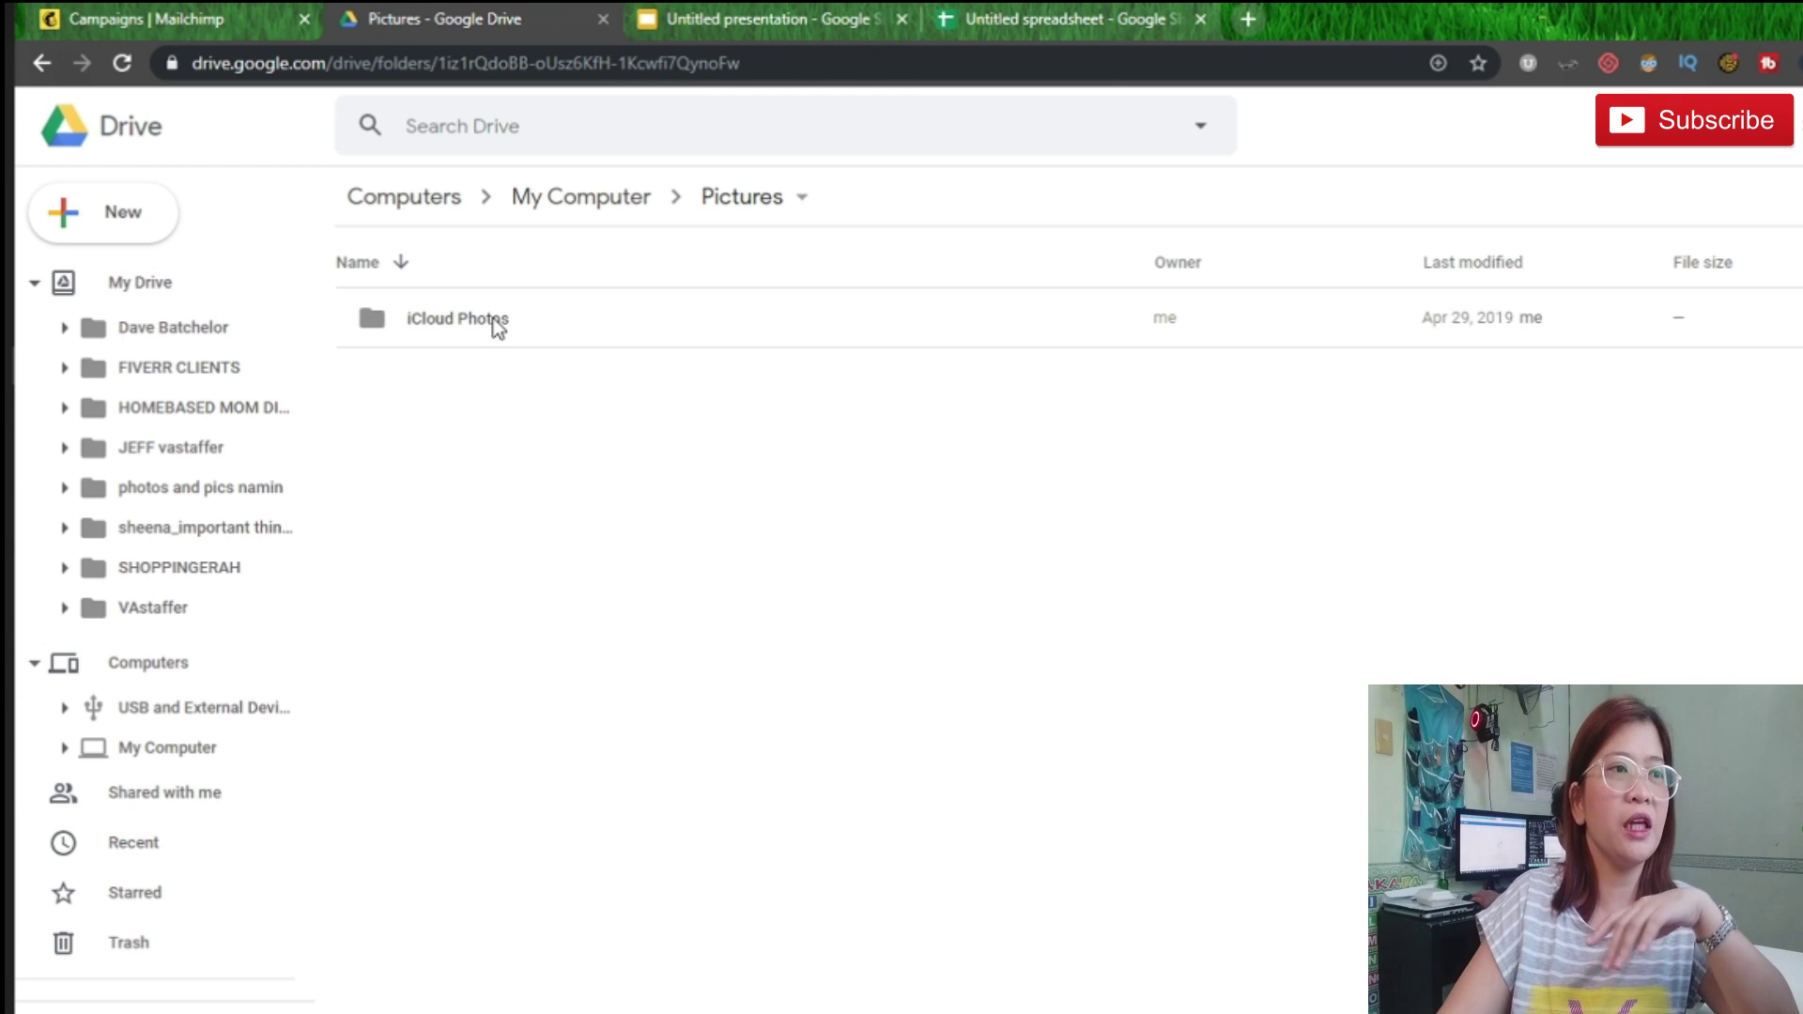
pyautogui.doubleClick(491, 319)
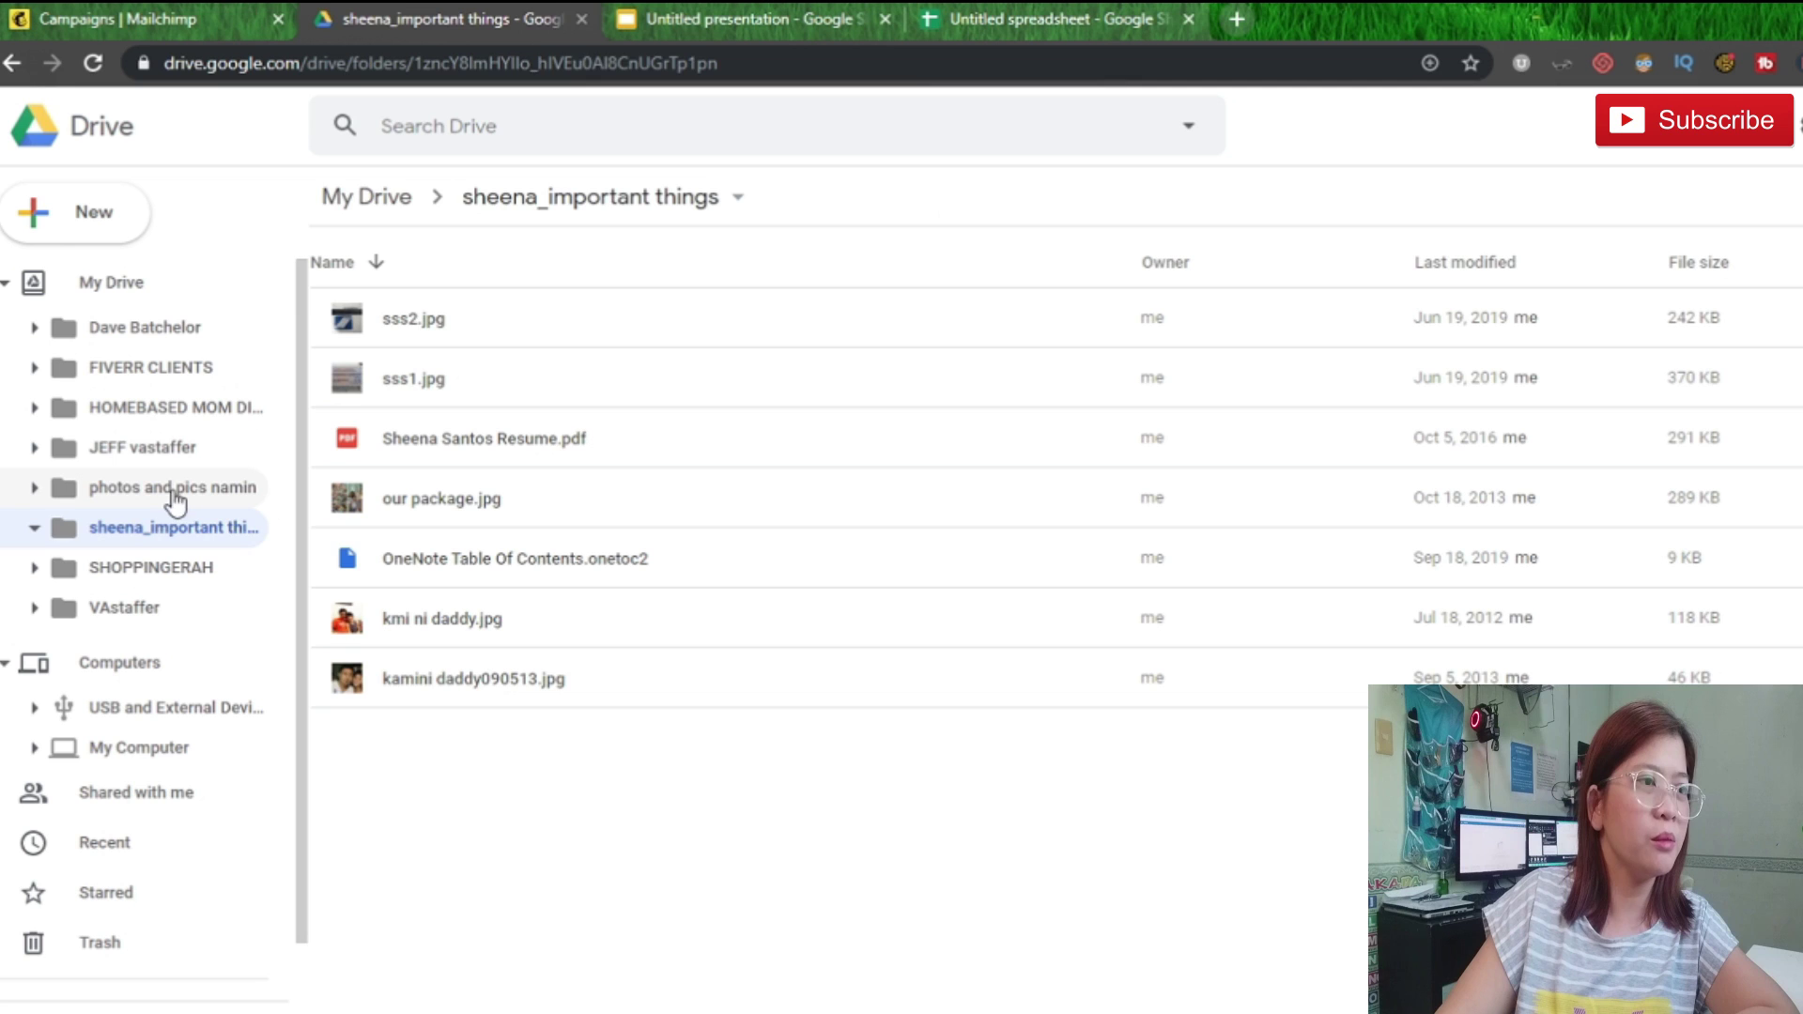
pyautogui.click(174, 488)
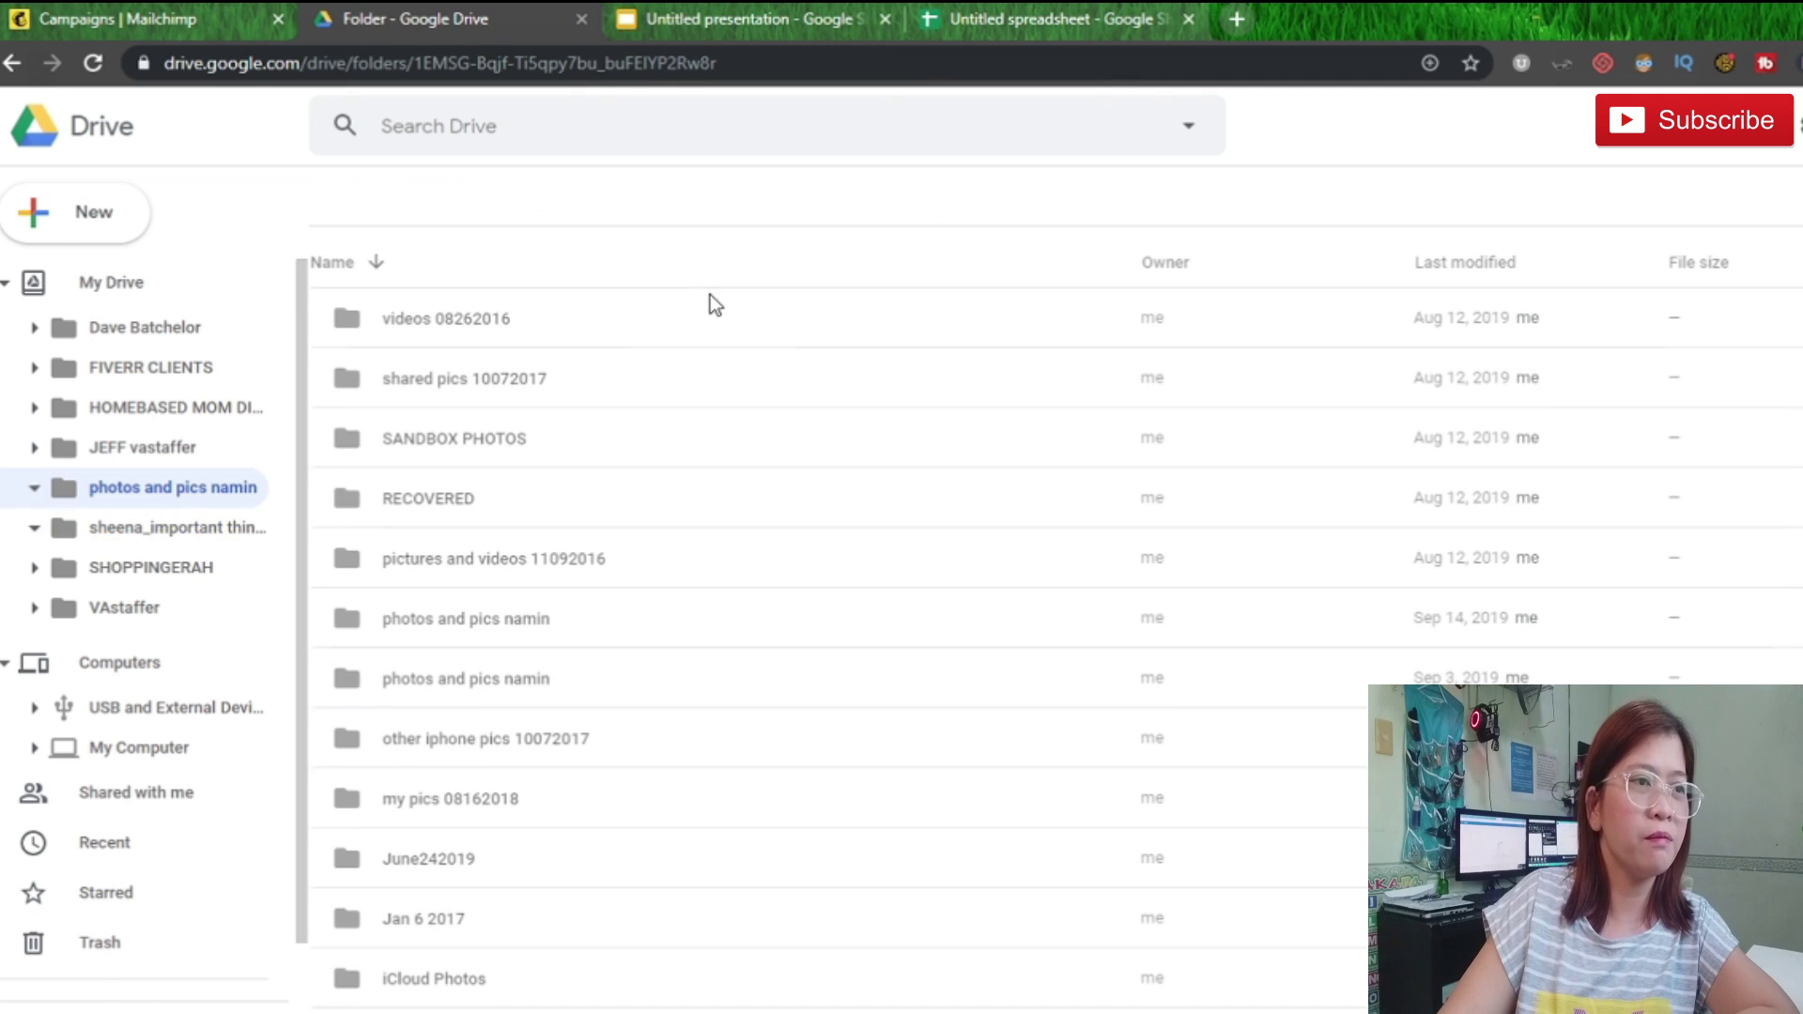
pyautogui.scroll(-5, 601, 712)
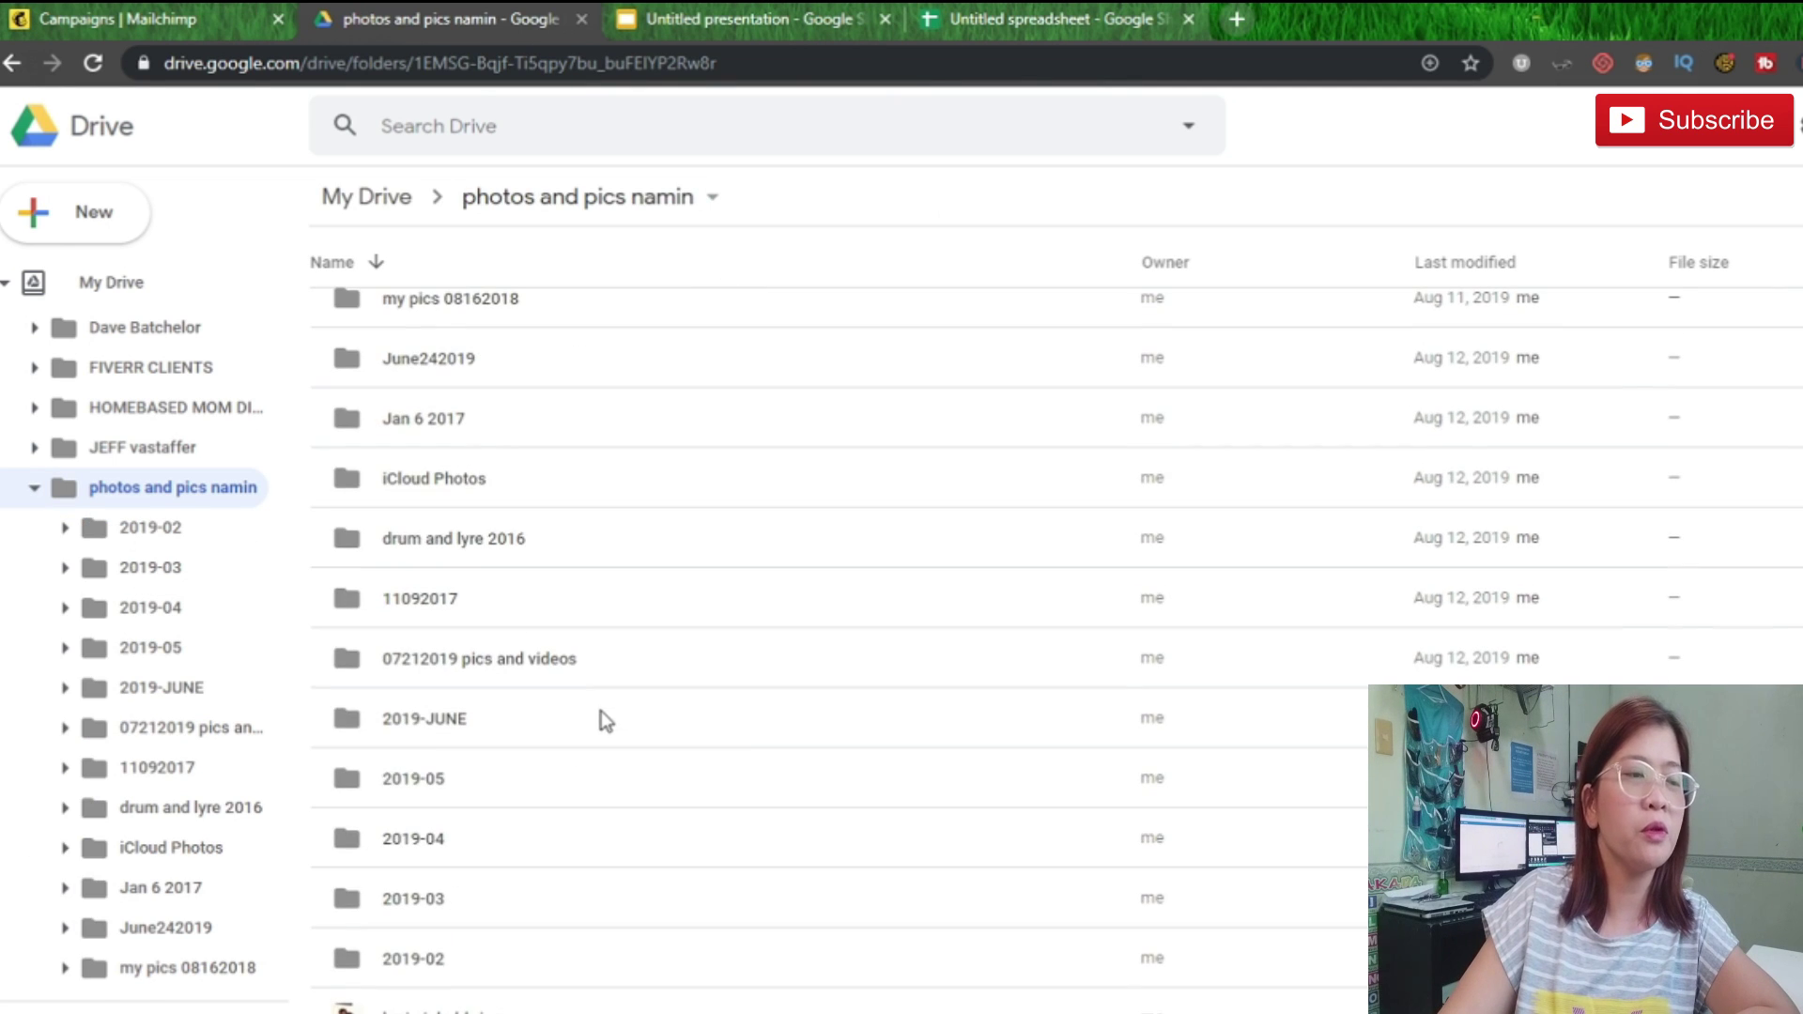
pyautogui.scroll(-1, 498, 716)
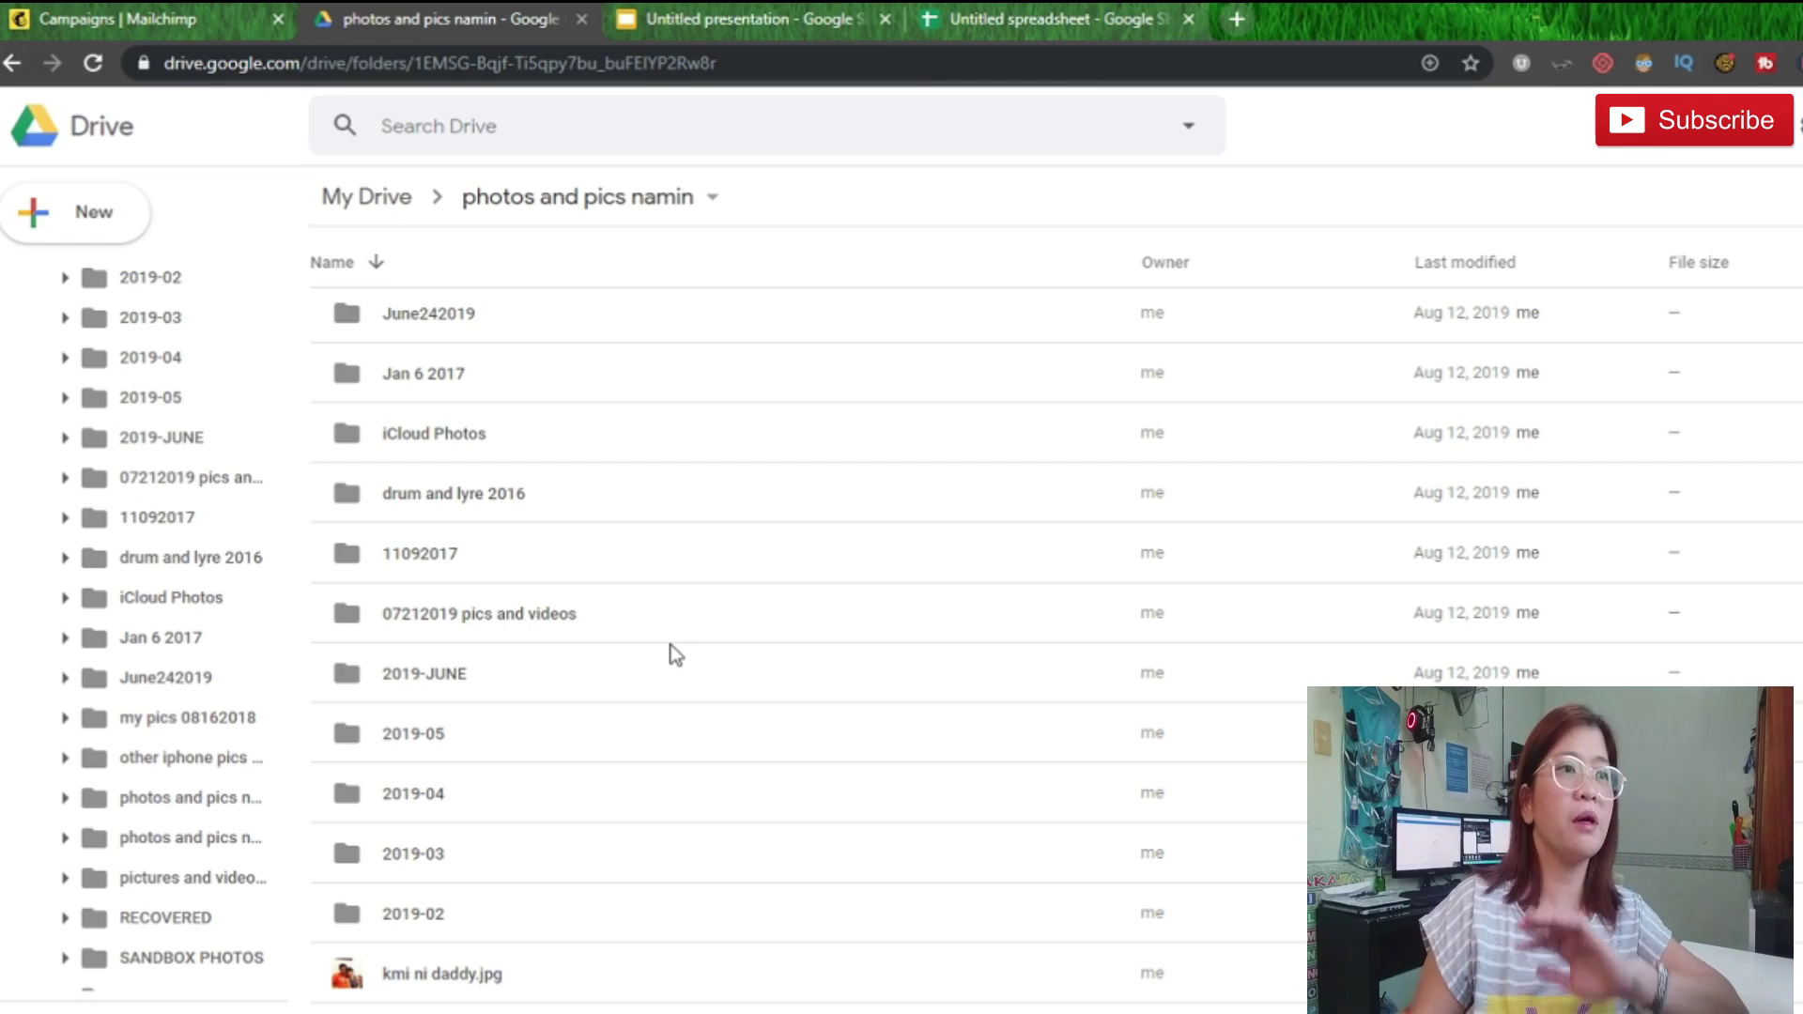
pyautogui.scroll(6, 619, 583)
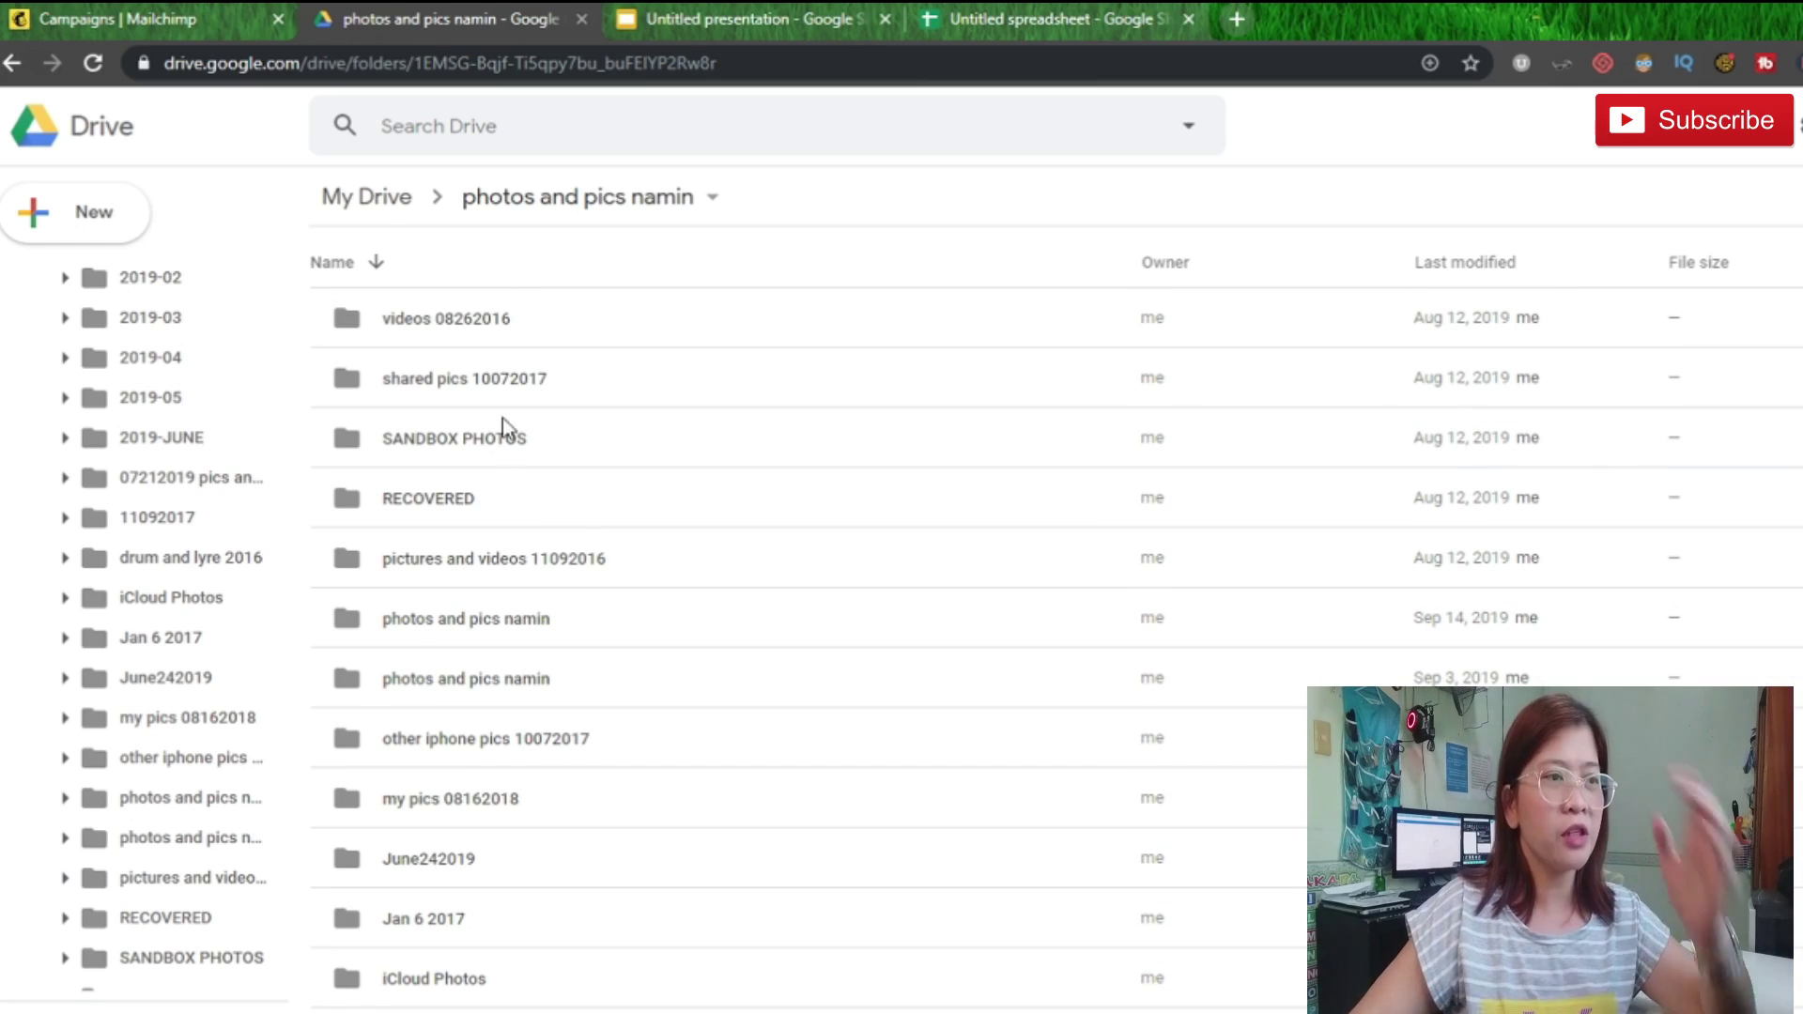
pyautogui.scroll(3, 235, 460)
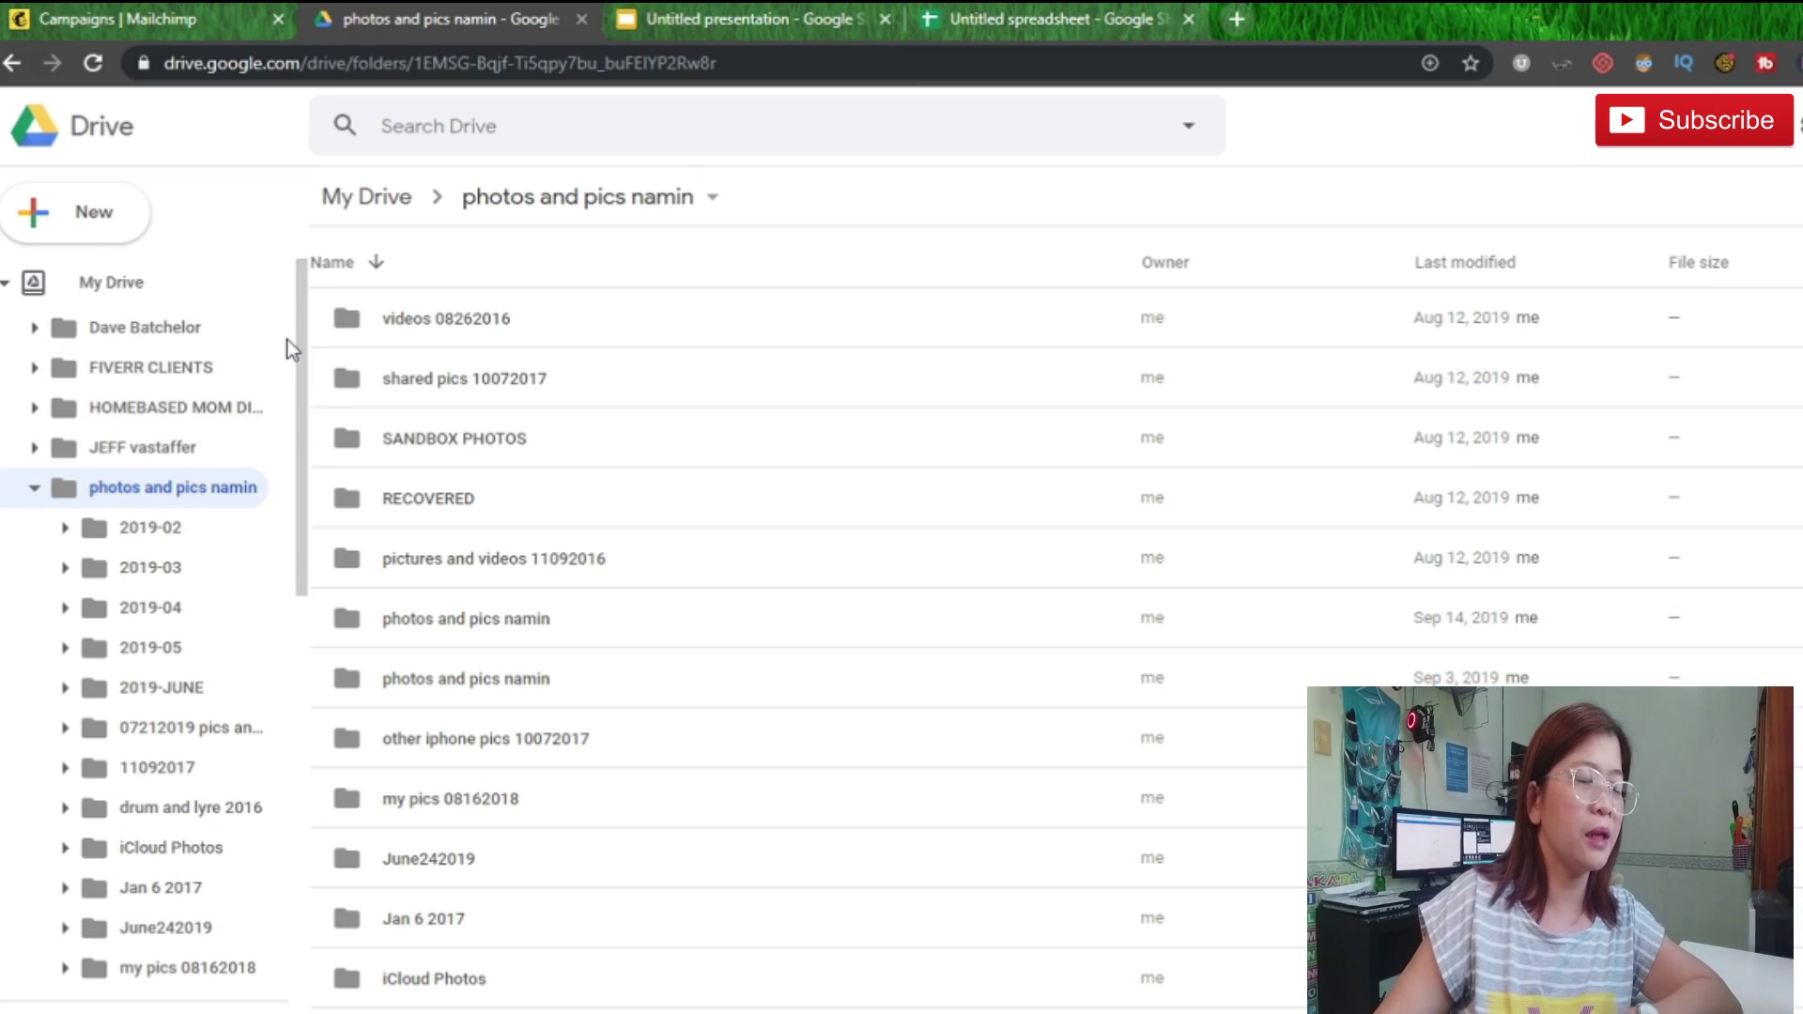
# Step: Move the Hunting Outfitter spreadsheet into Hoorag, then nest the Hoorag folder inside Dave Task
pyautogui.click(145, 327)
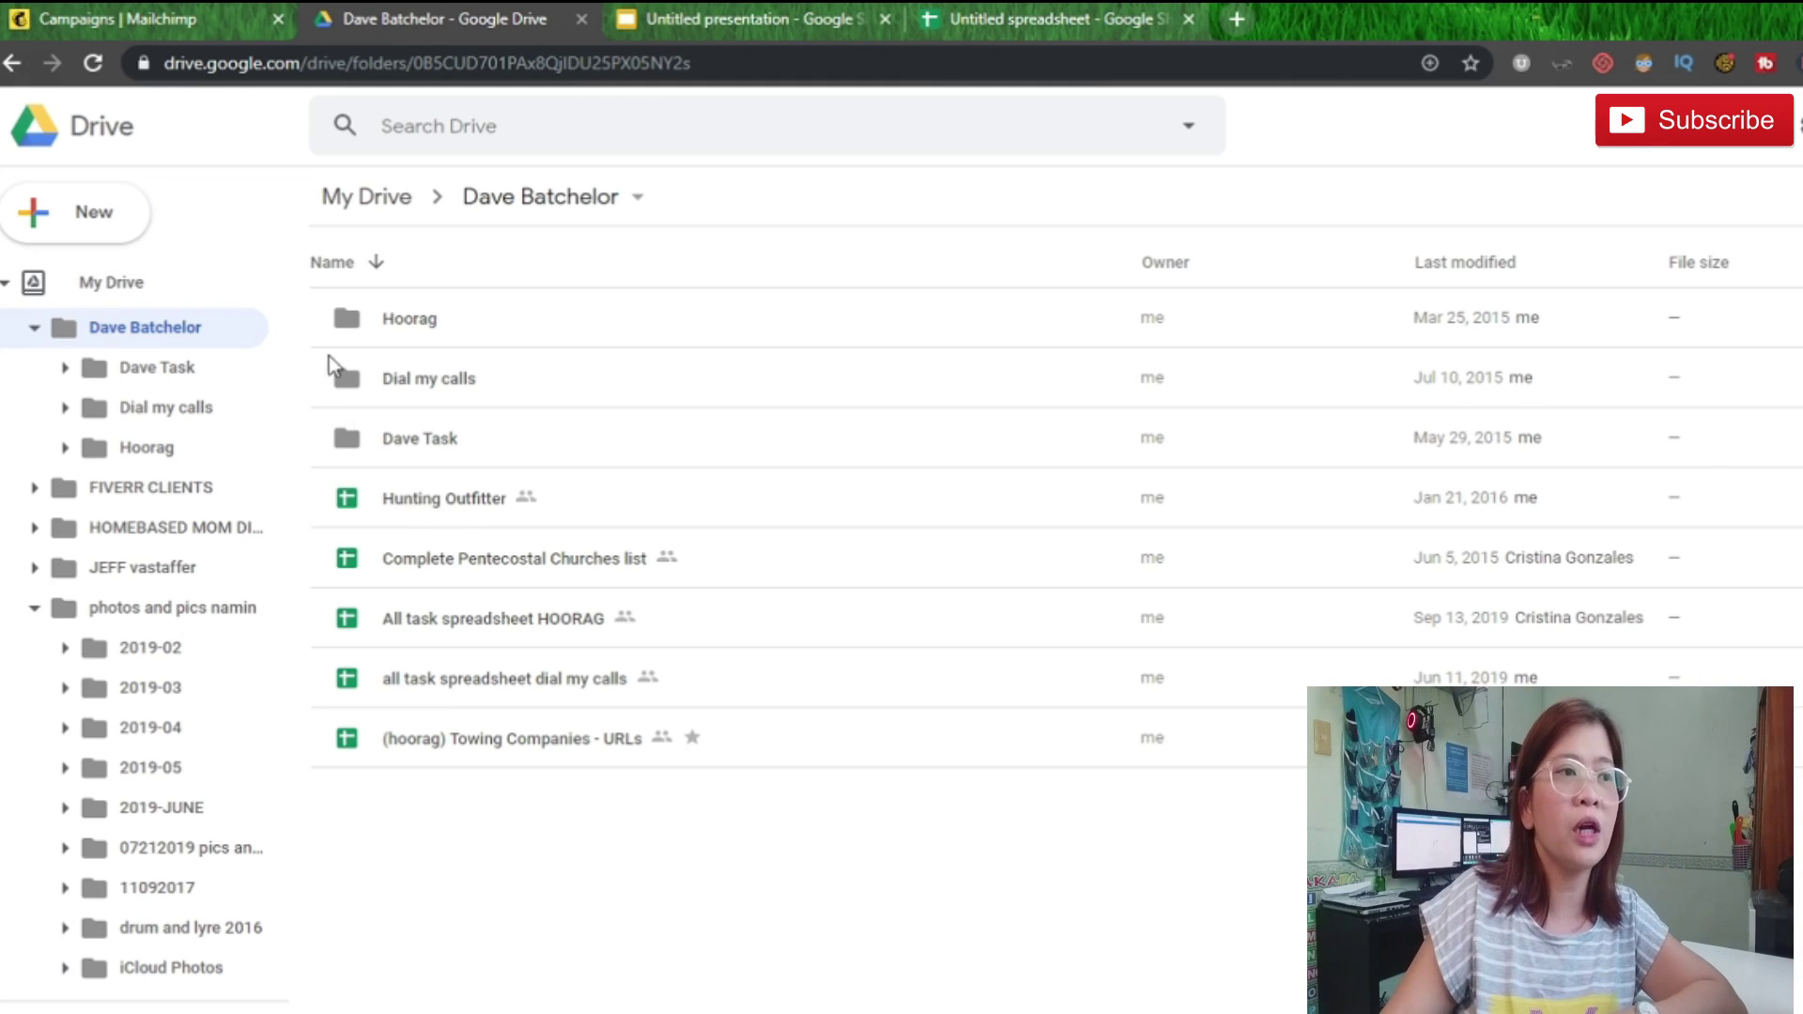
pyautogui.moveTo(443, 498)
pyautogui.mouseDown()
pyautogui.moveTo(371, 301)
pyautogui.moveTo(393, 297)
pyautogui.mouseUp()
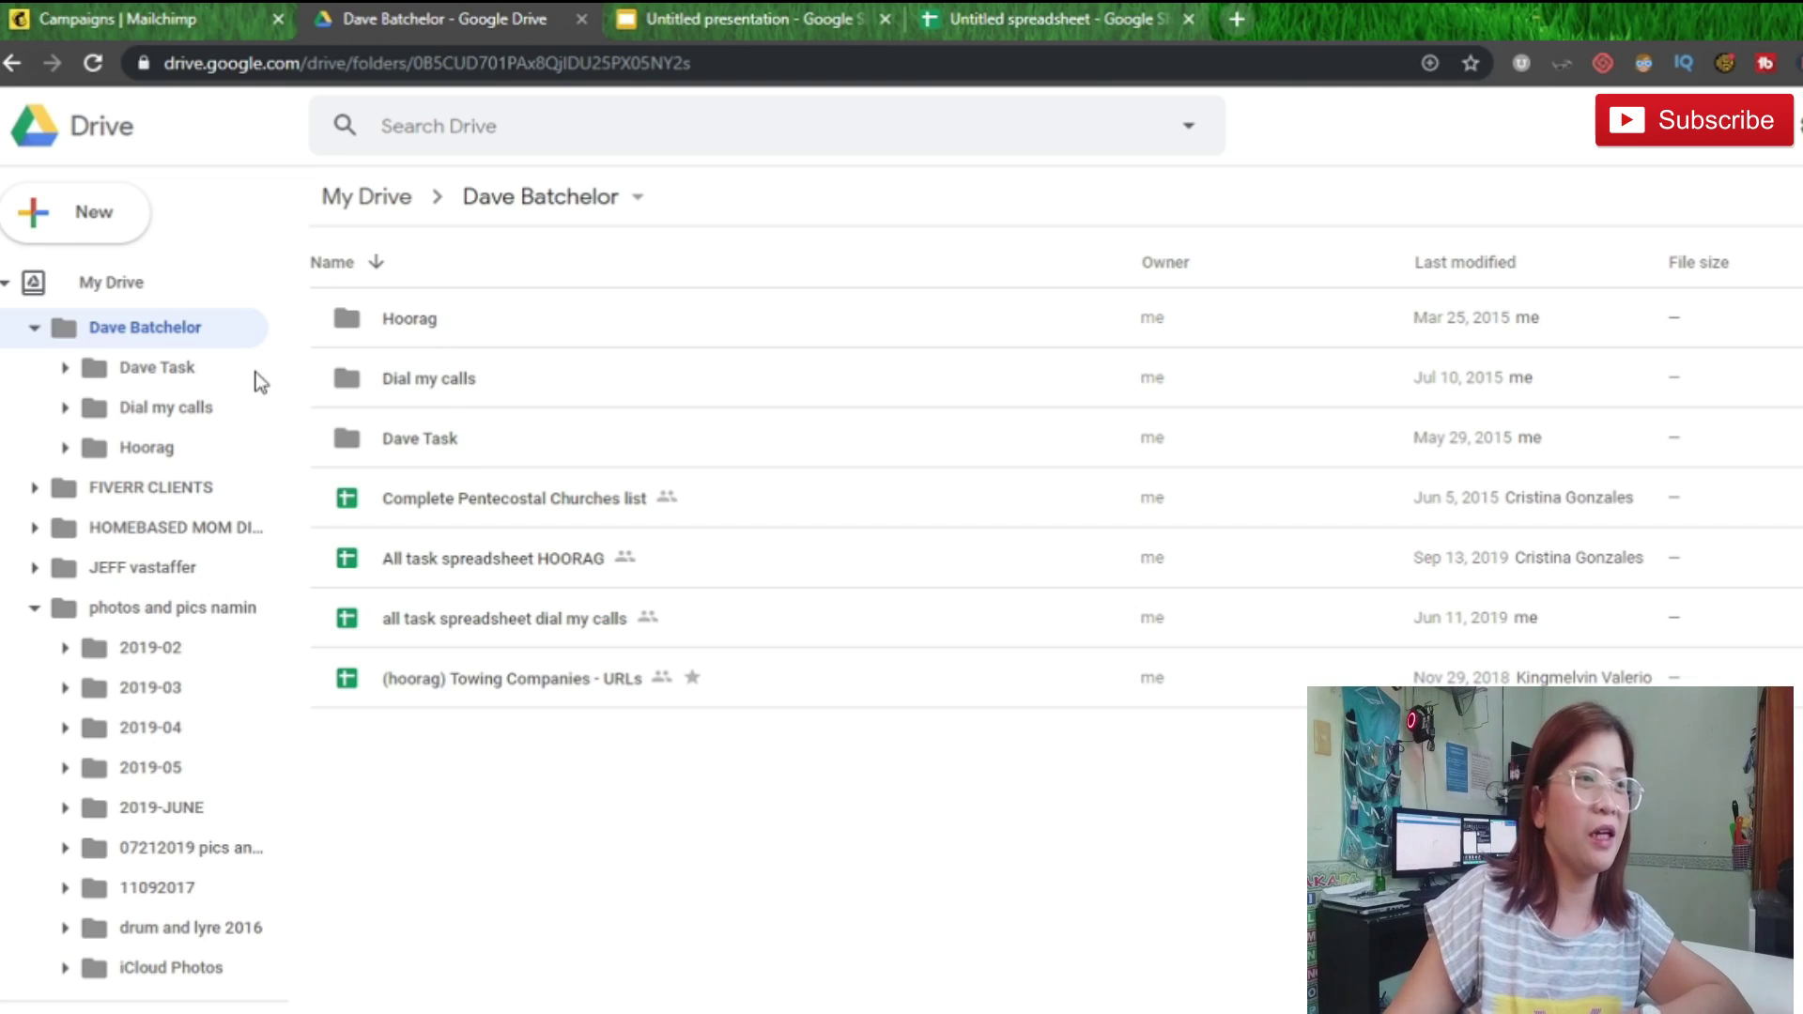
pyautogui.click(164, 456)
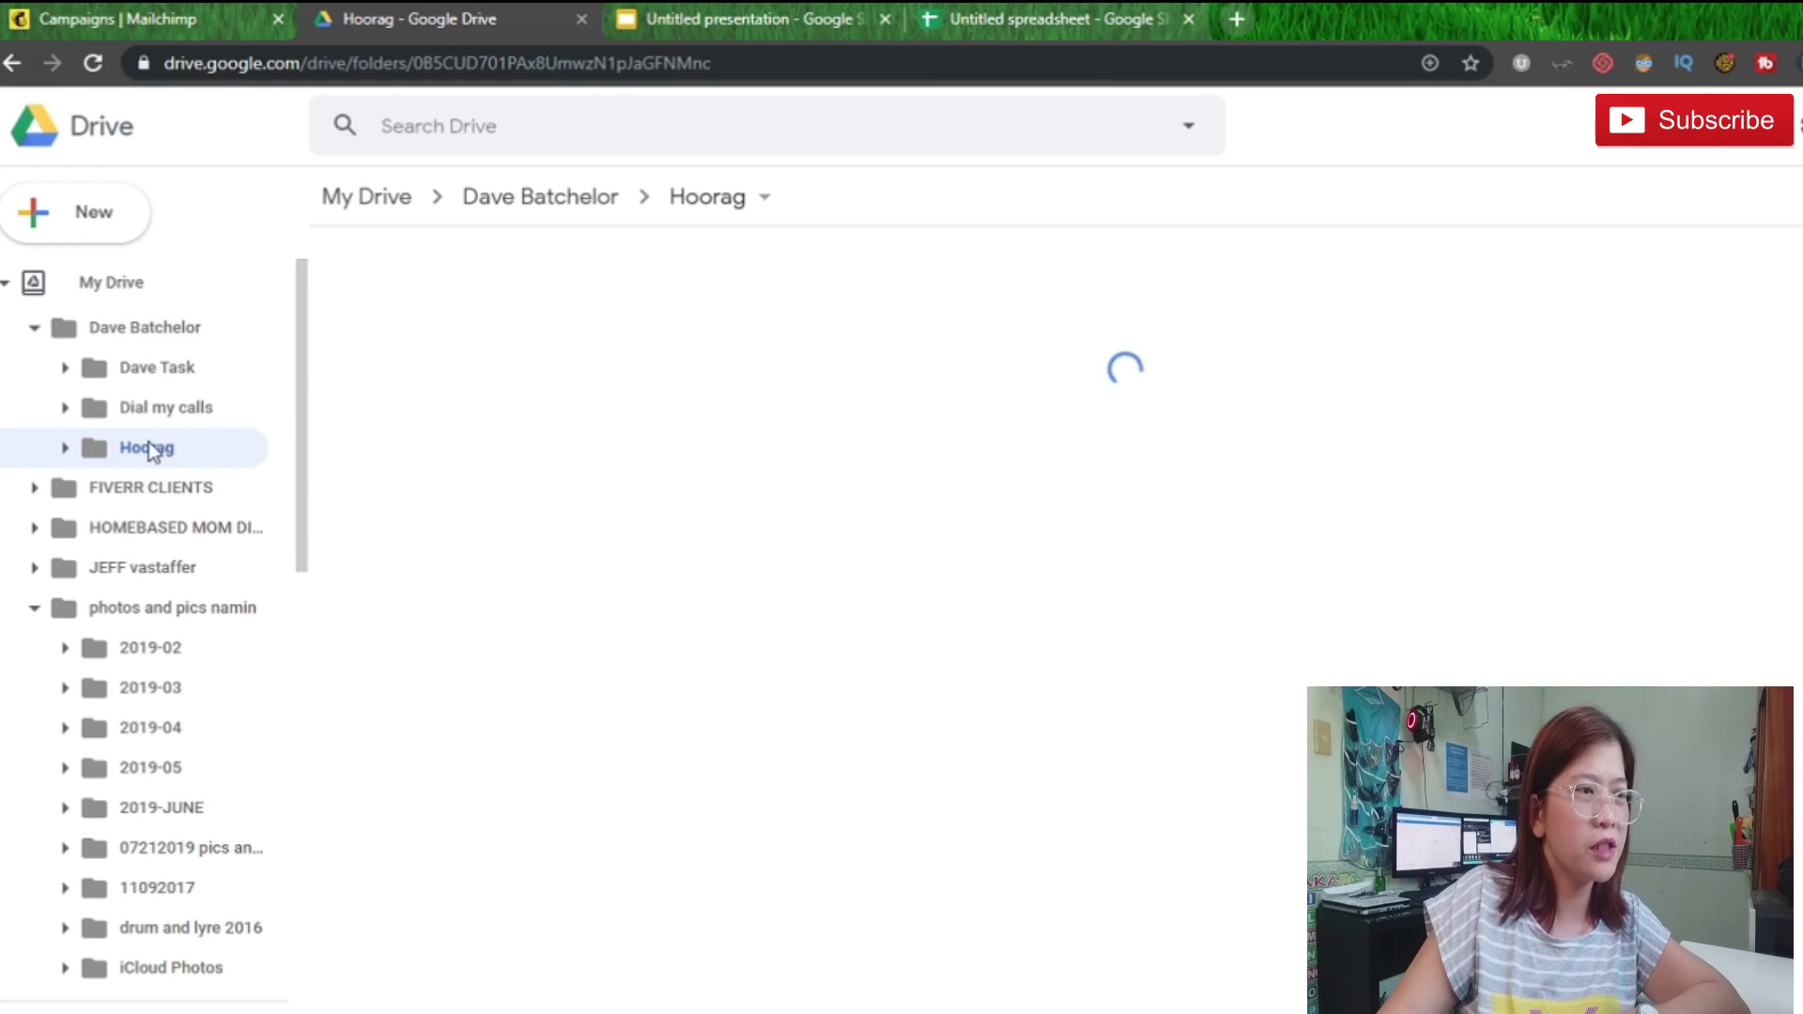
pyautogui.moveTo(109, 402); pyautogui.dragTo(143, 370)
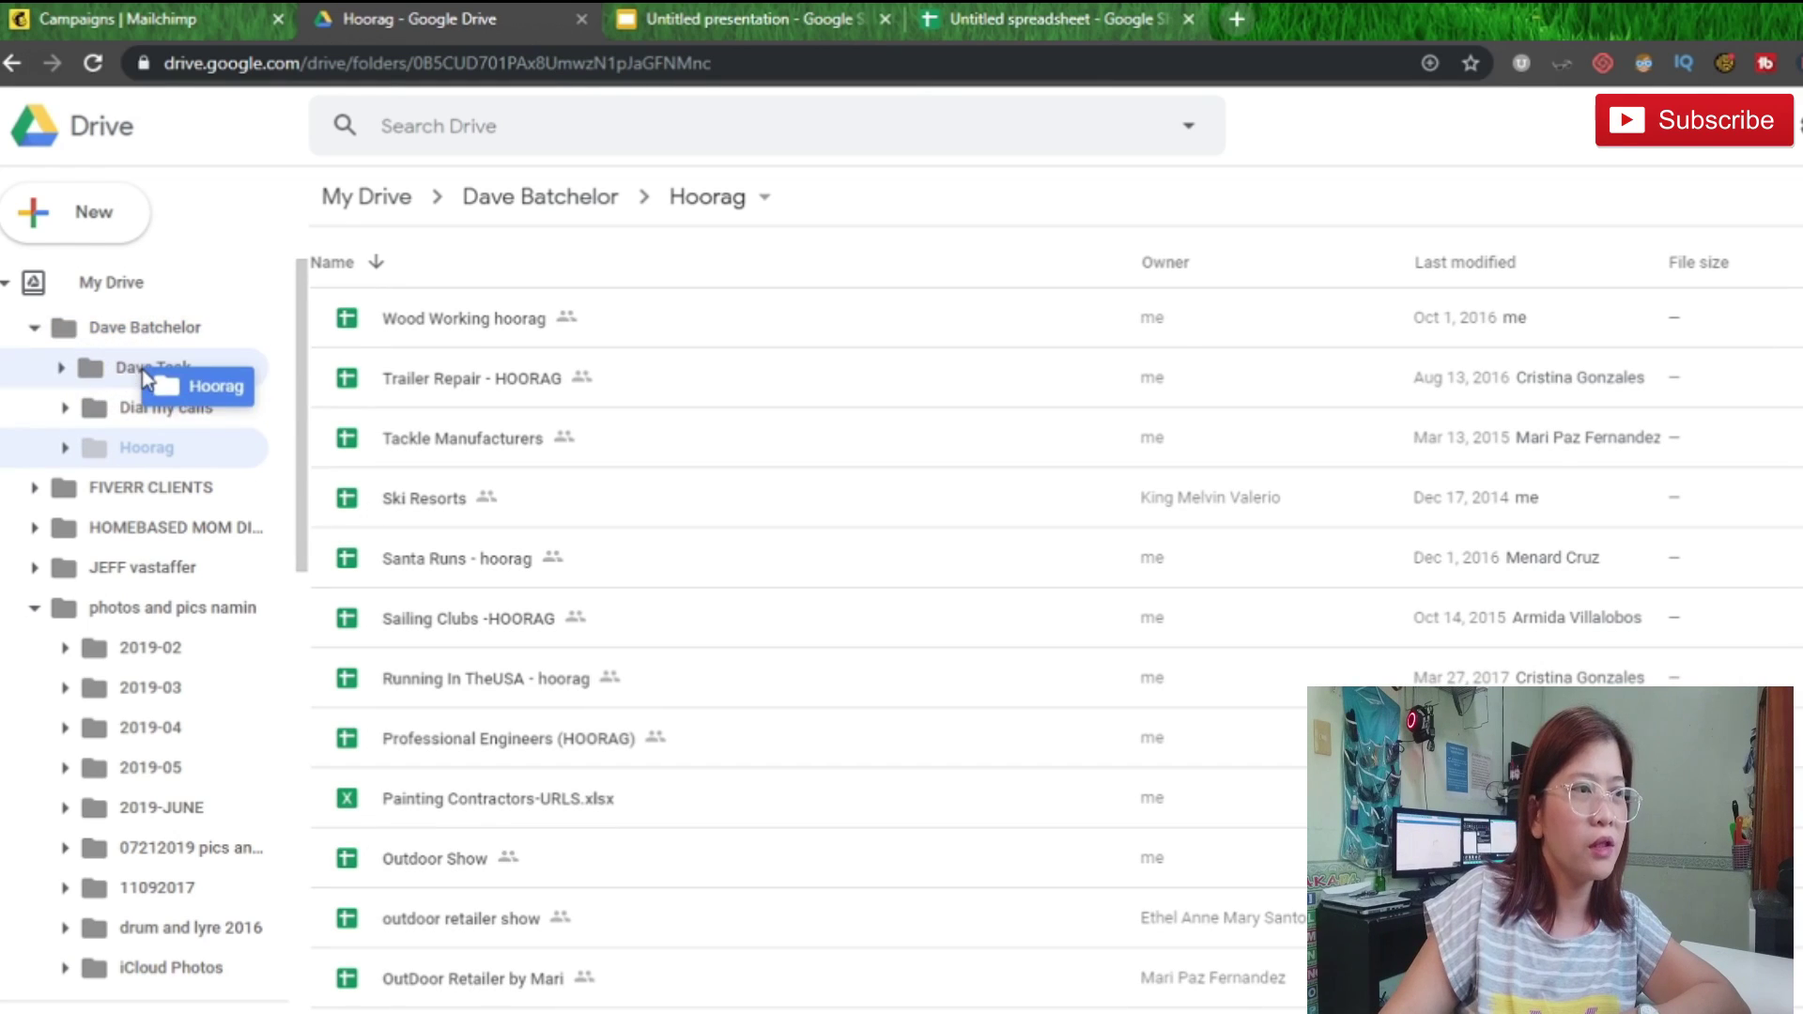
pyautogui.moveTo(143, 374); pyautogui.dragTo(143, 381)
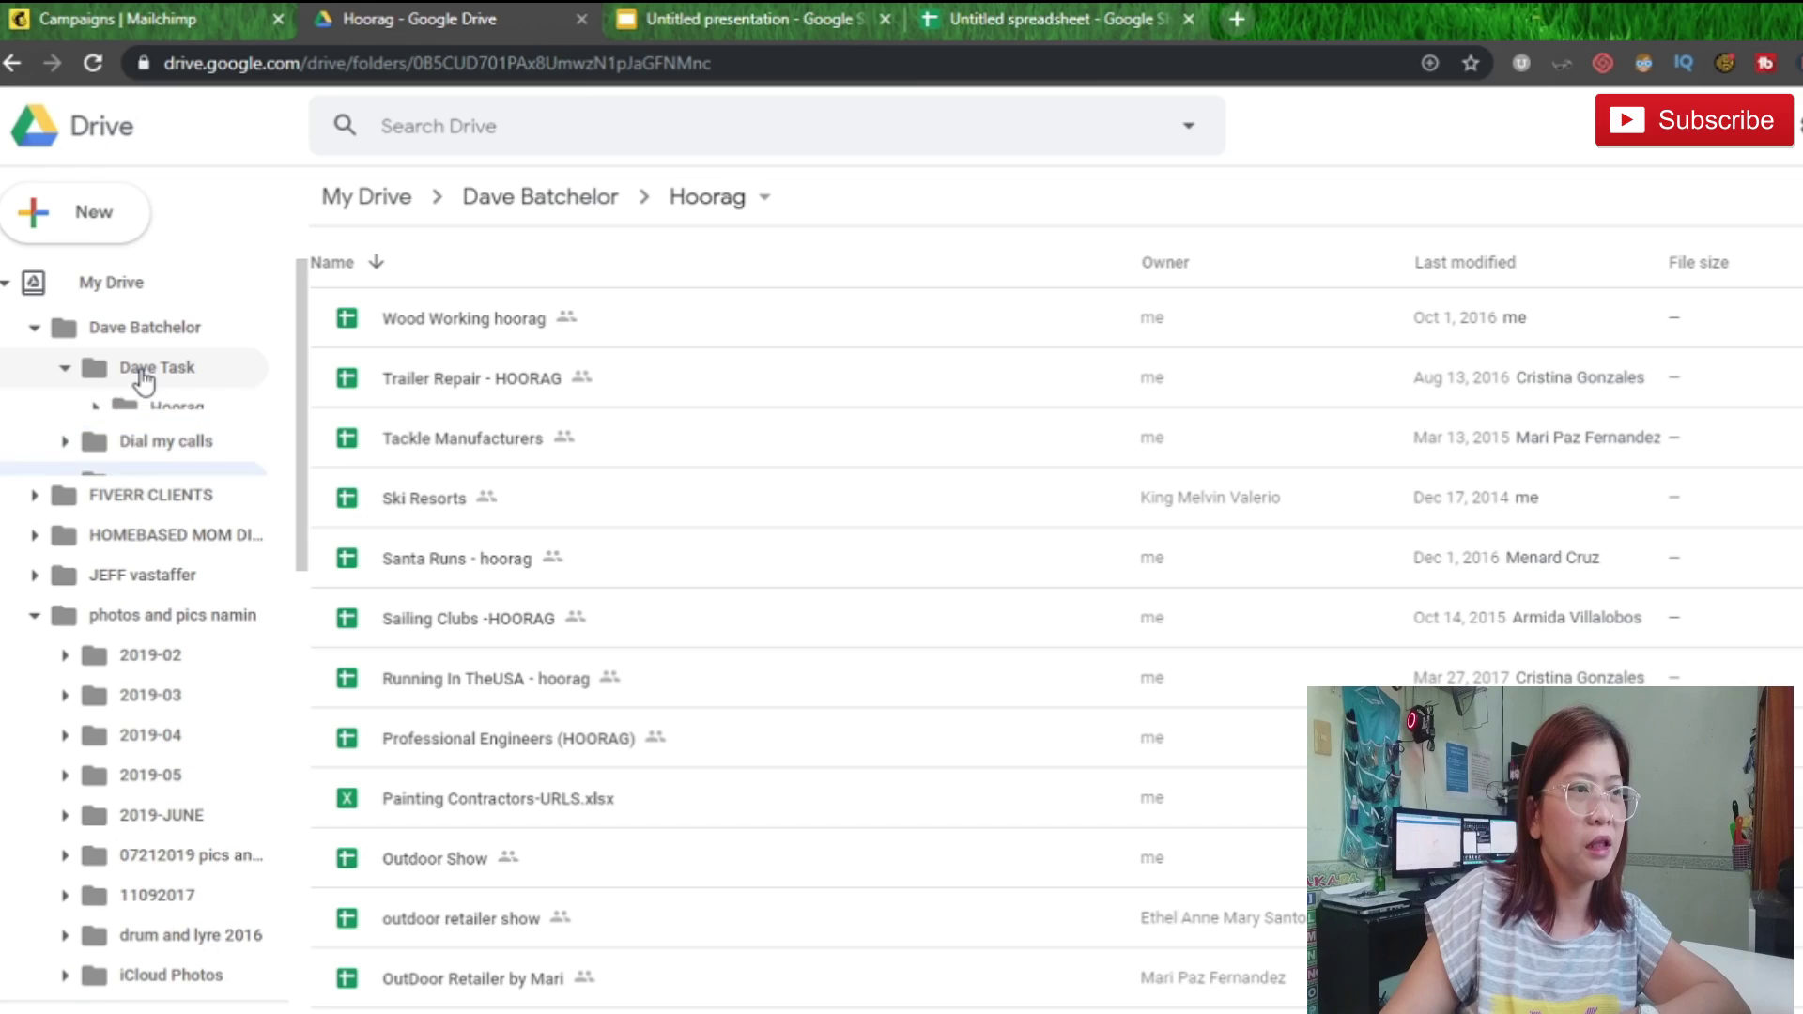